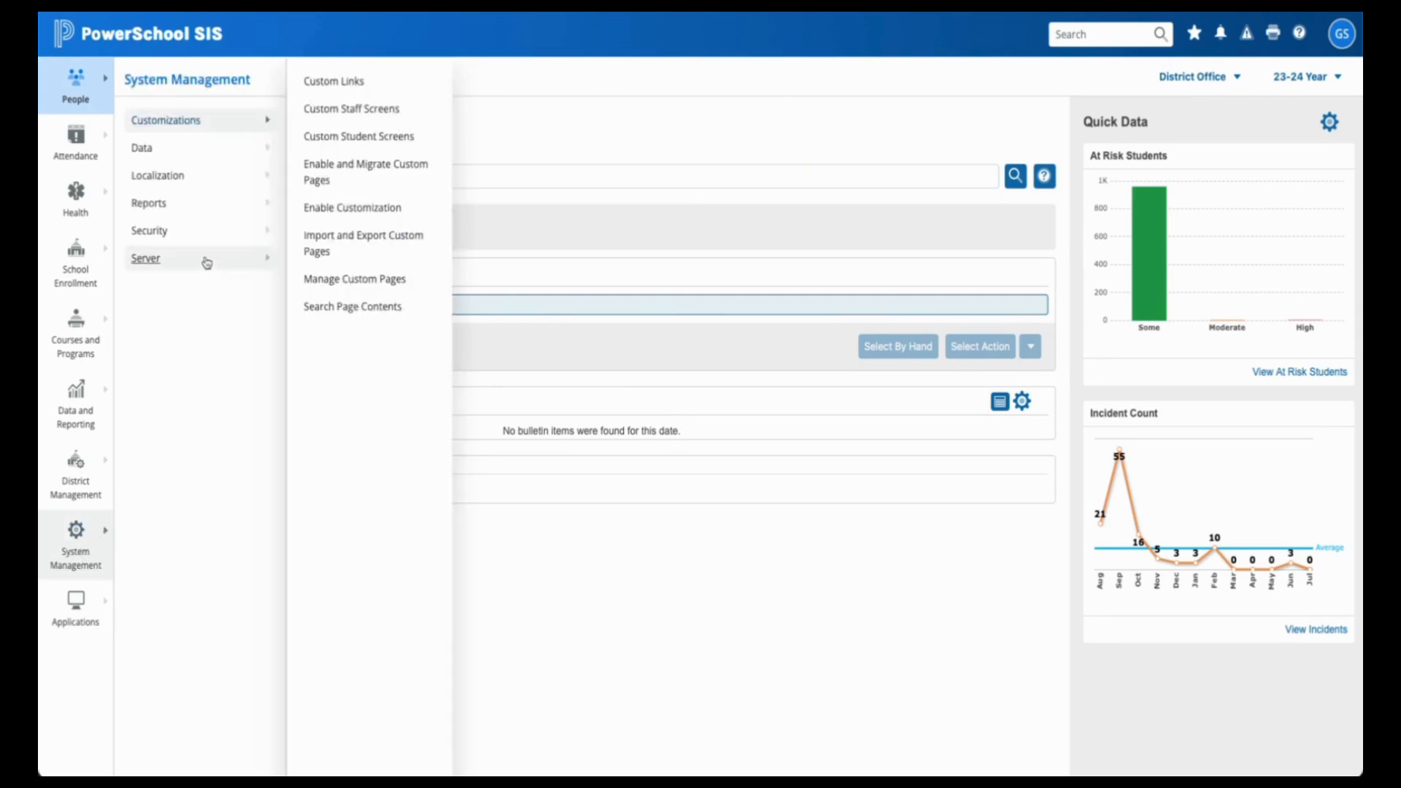
- Open Server > Plugin Configuration and scroll through the Installed Plugins table
{"action": "left_click", "coordinate": [207, 261]}
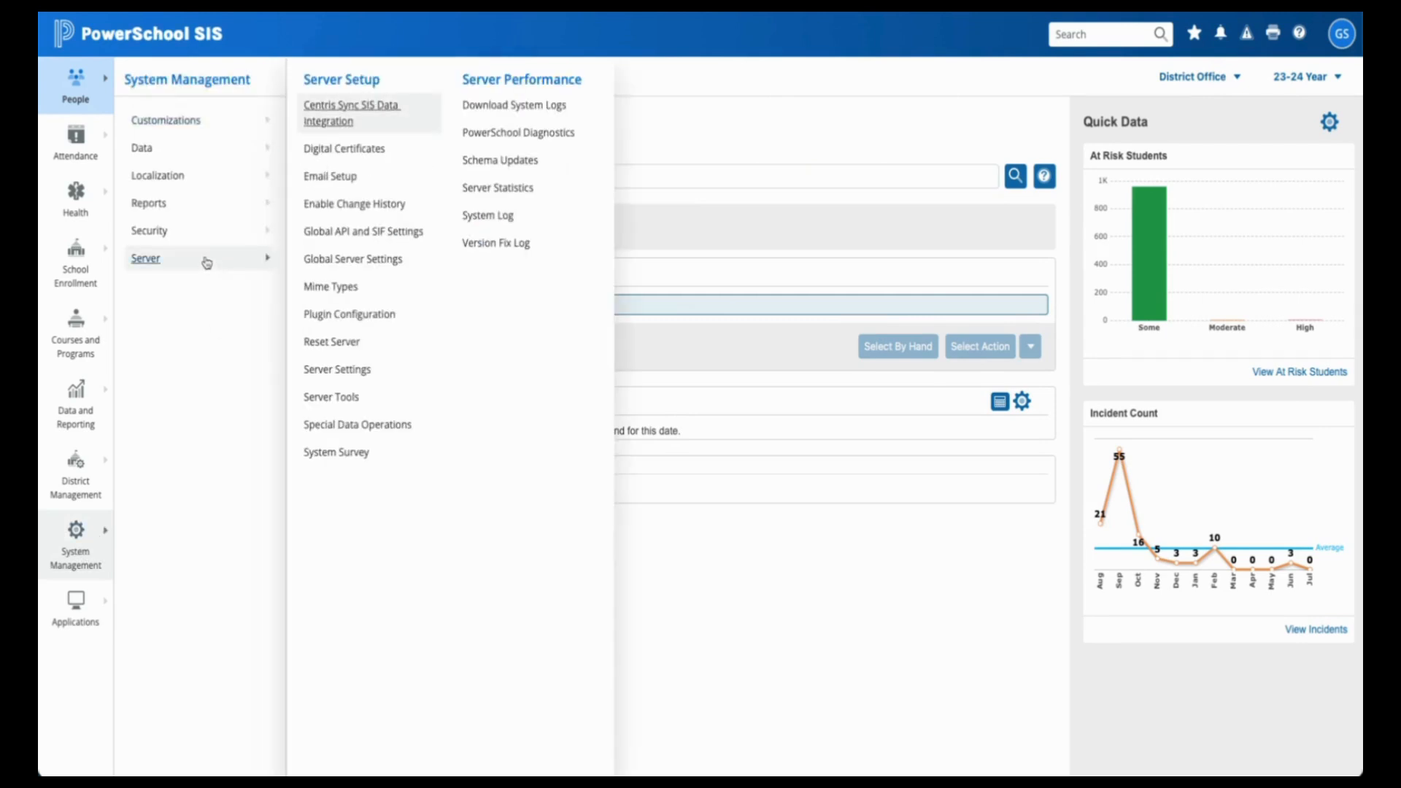
{"action": "left_click", "coordinate": [355, 327]}
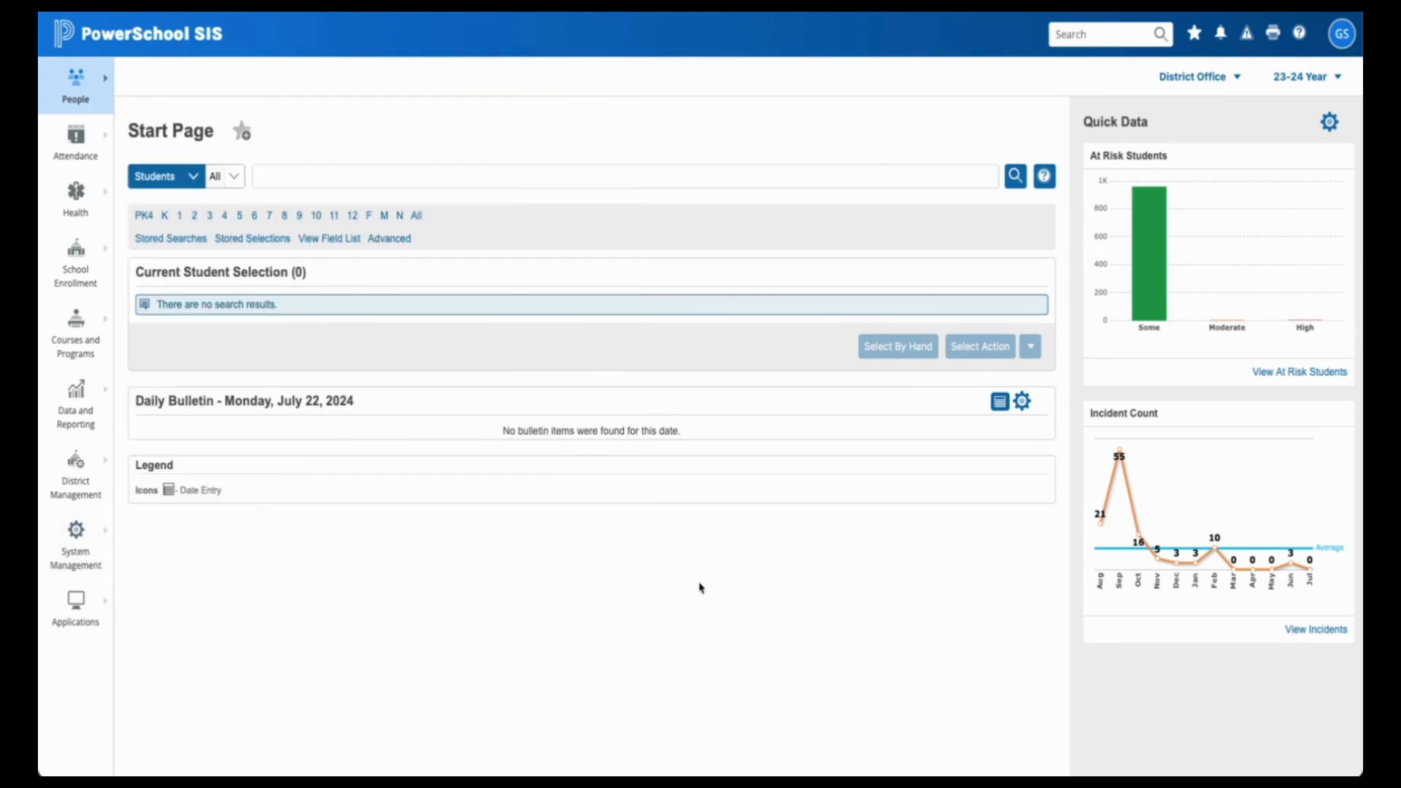
{"action": "scroll", "coordinate": [570, 482], "scroll_direction": "down", "scroll_amount": 3}
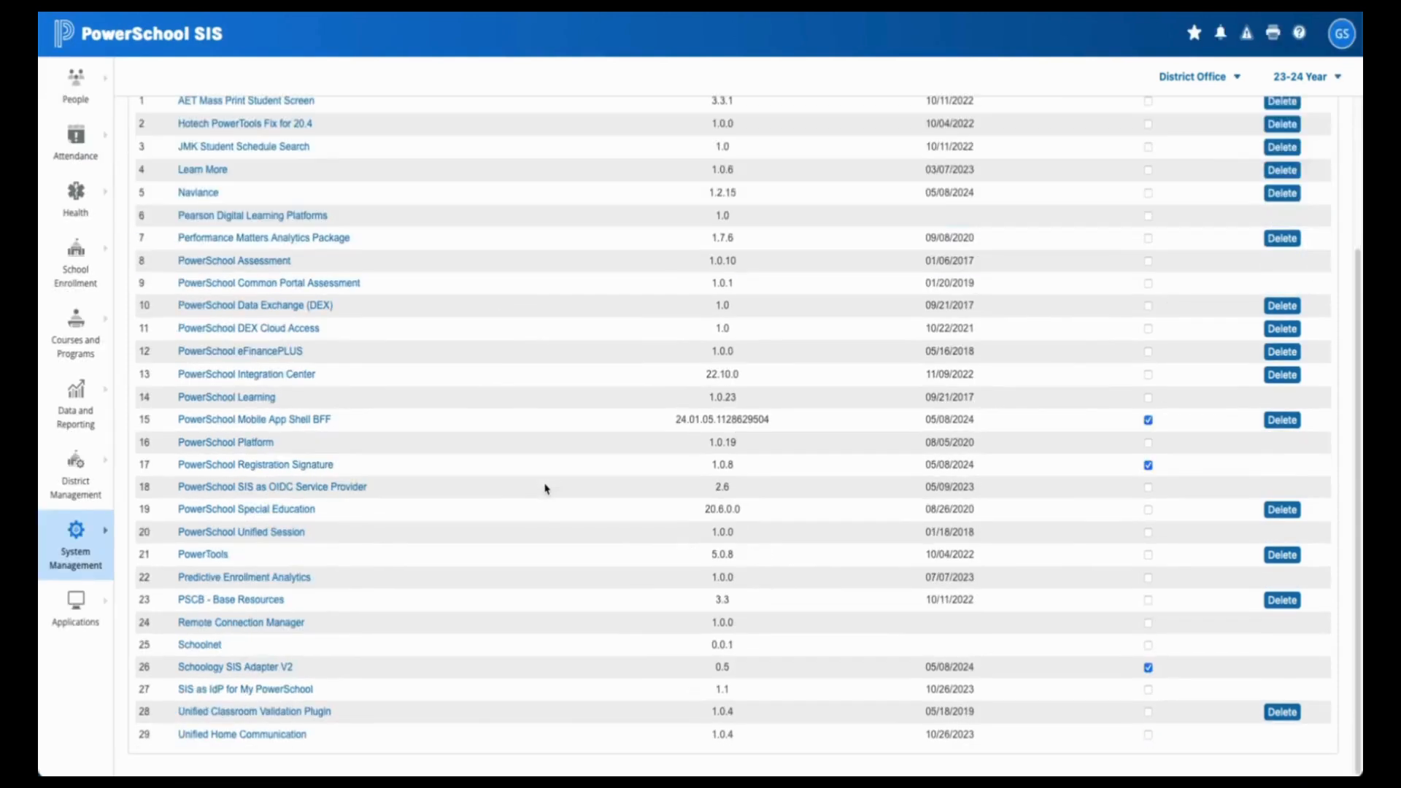
{"action": "scroll", "coordinate": [546, 489], "scroll_direction": "up", "scroll_amount": 3}
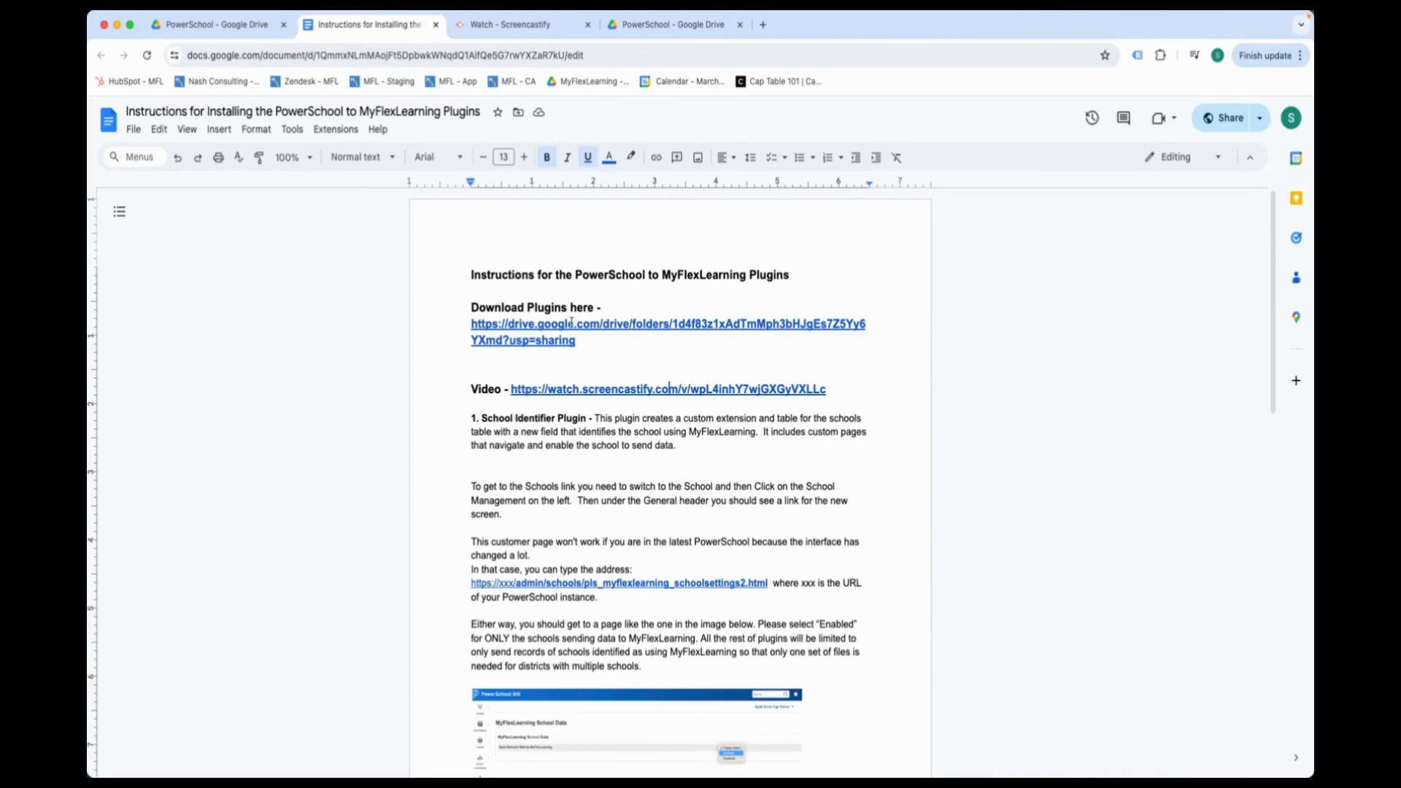
- Place the cursor above the Video link in the guide, then go to the PowerSchool Google Drive tab
{"action": "left_click", "coordinate": [584, 369]}
{"action": "left_click", "coordinate": [677, 16]}
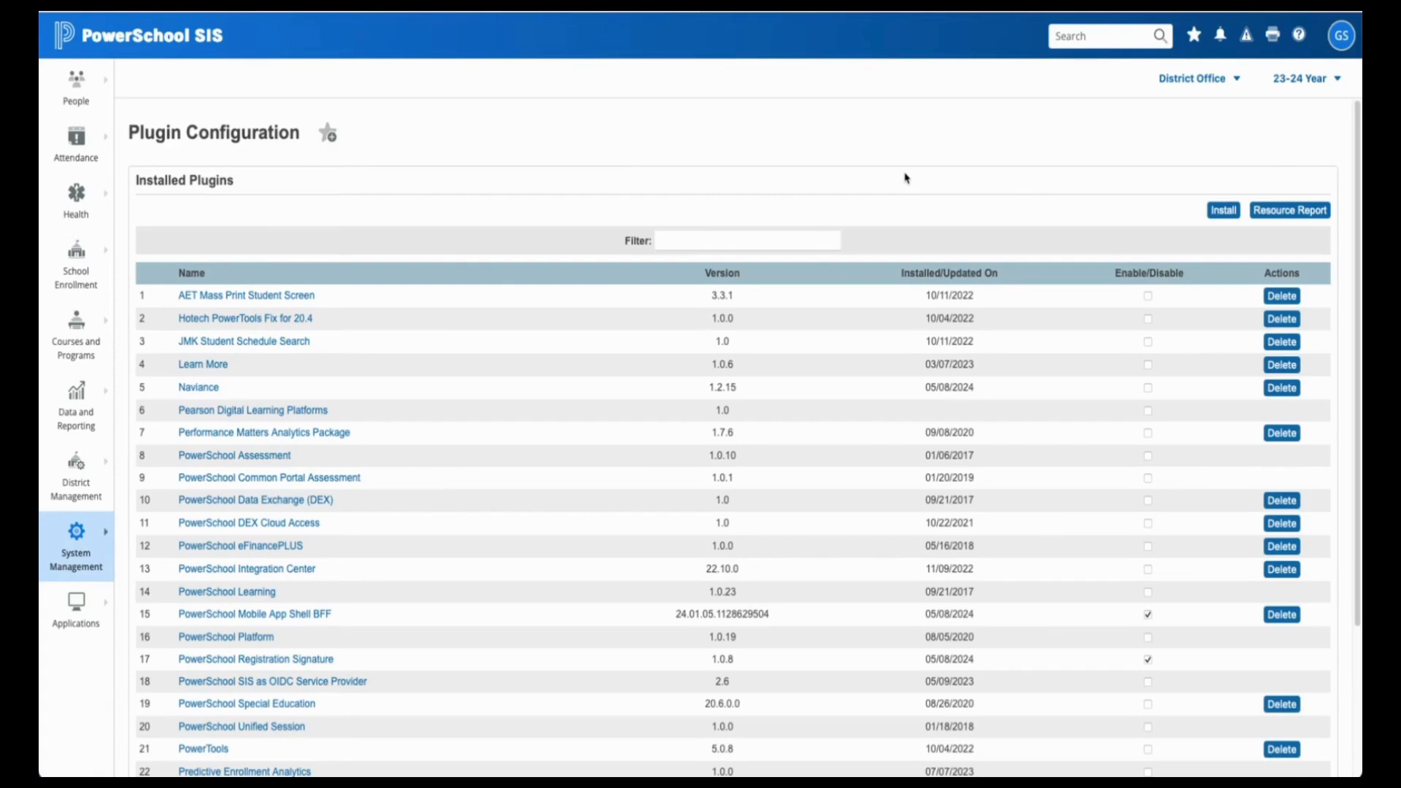
- Go to System Management's Plugin Configuration and scroll the installed plugins list
{"action": "left_click", "coordinate": [78, 555]}
{"action": "left_click", "coordinate": [345, 325]}
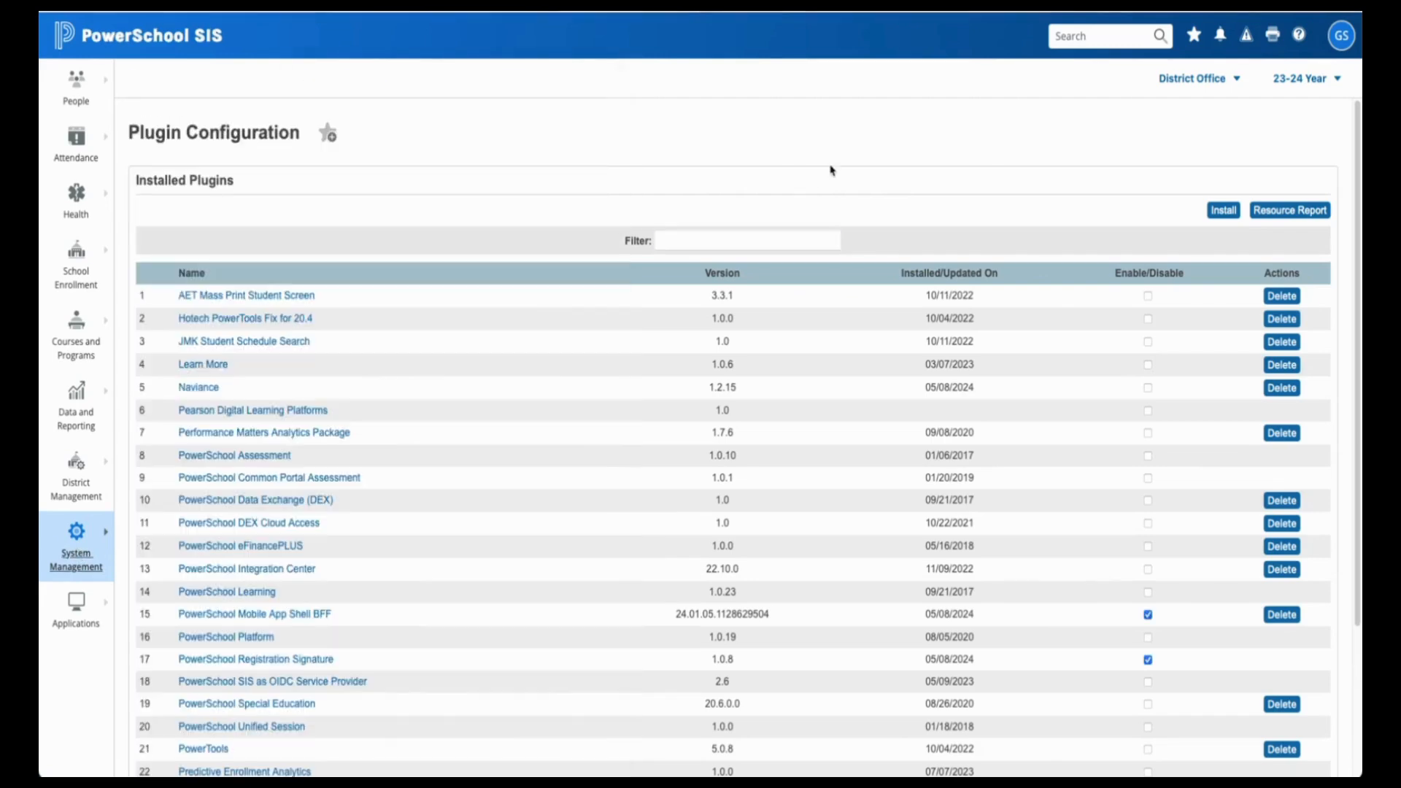
{"action": "scroll", "coordinate": [1211, 595], "scroll_direction": "down", "scroll_amount": 3}
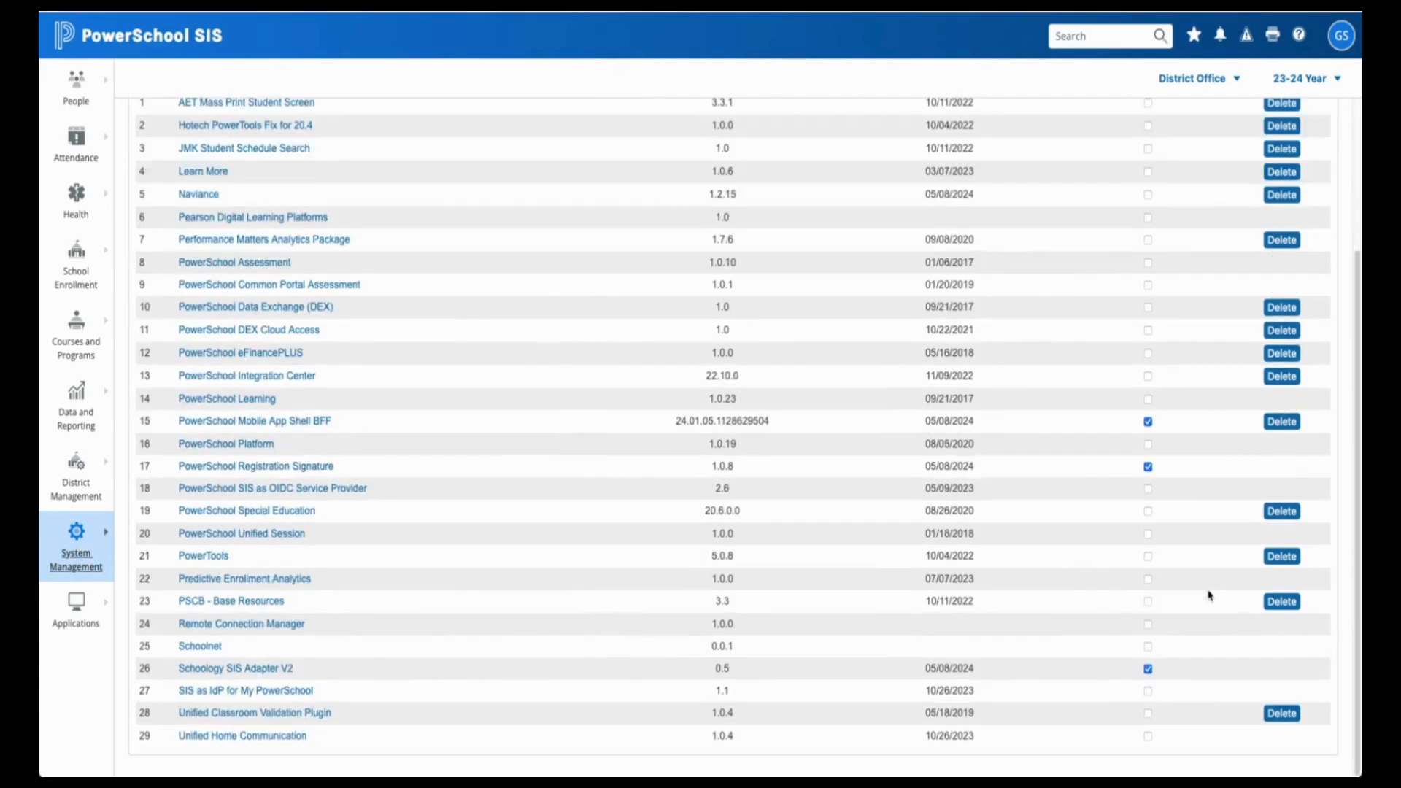
{"action": "scroll", "coordinate": [1200, 511], "scroll_direction": "up", "scroll_amount": 3}
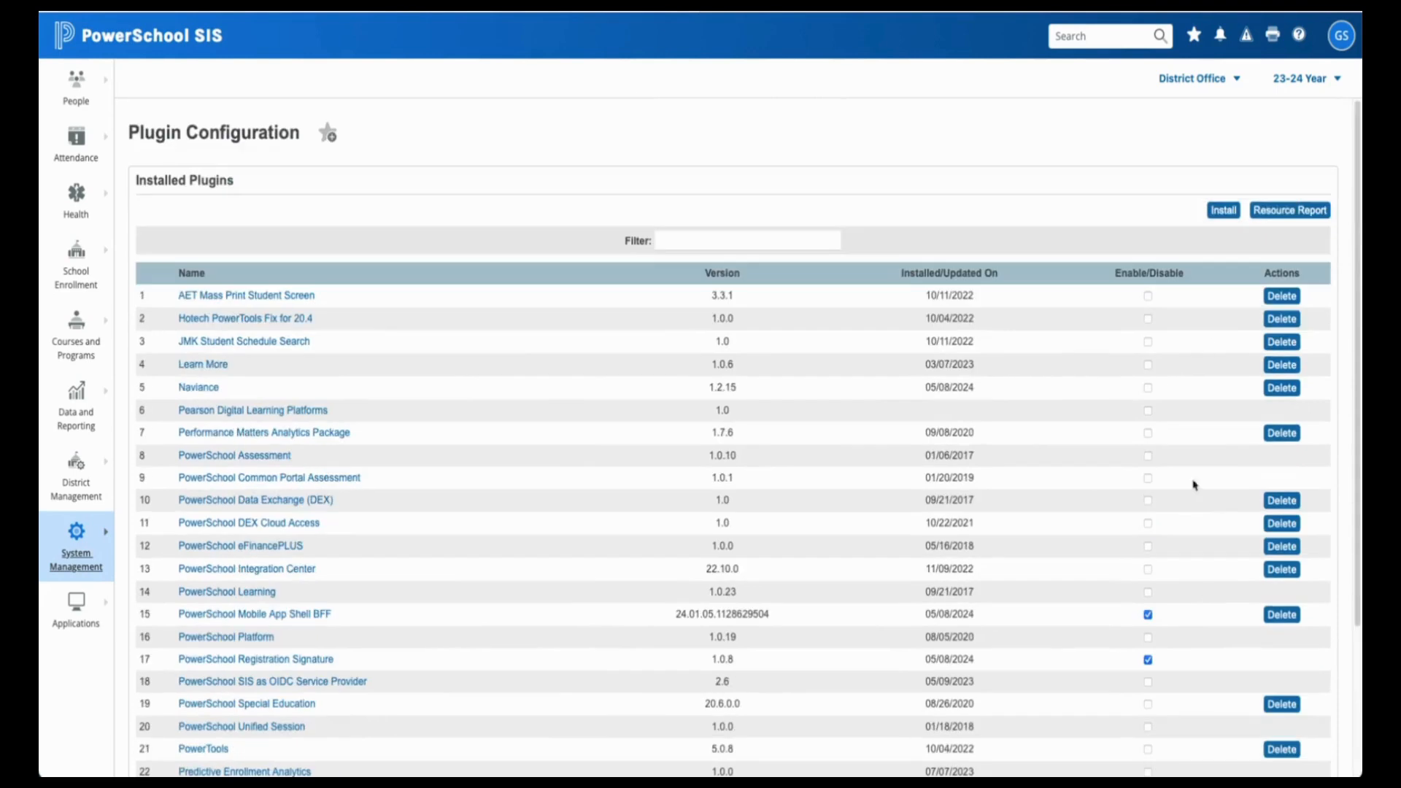
- Upload MyFlexLearning_Students_v2 (3).zip as a new plugin and install it
{"action": "left_click", "coordinate": [1231, 211]}
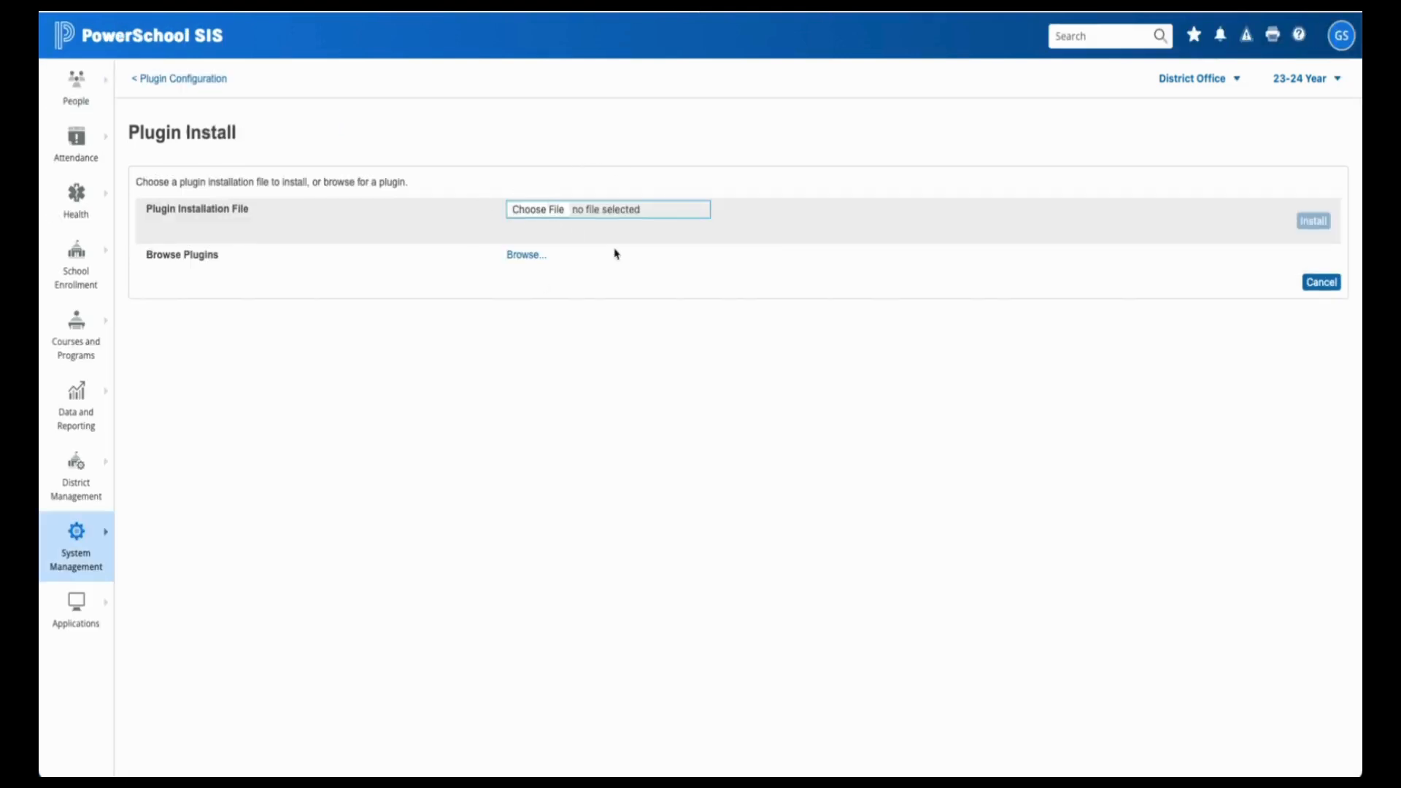
{"action": "left_click", "coordinate": [590, 228]}
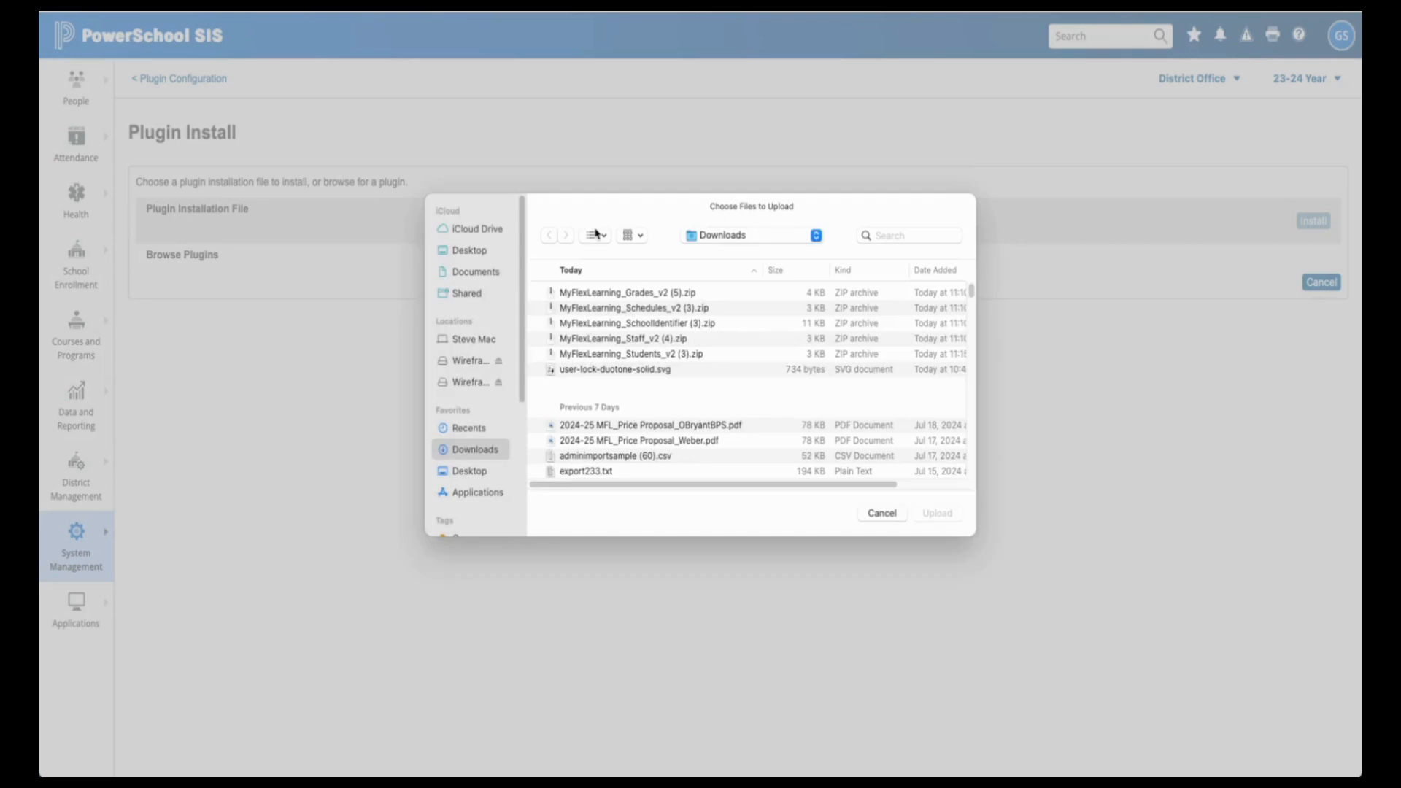
{"action": "left_click", "coordinate": [691, 356]}
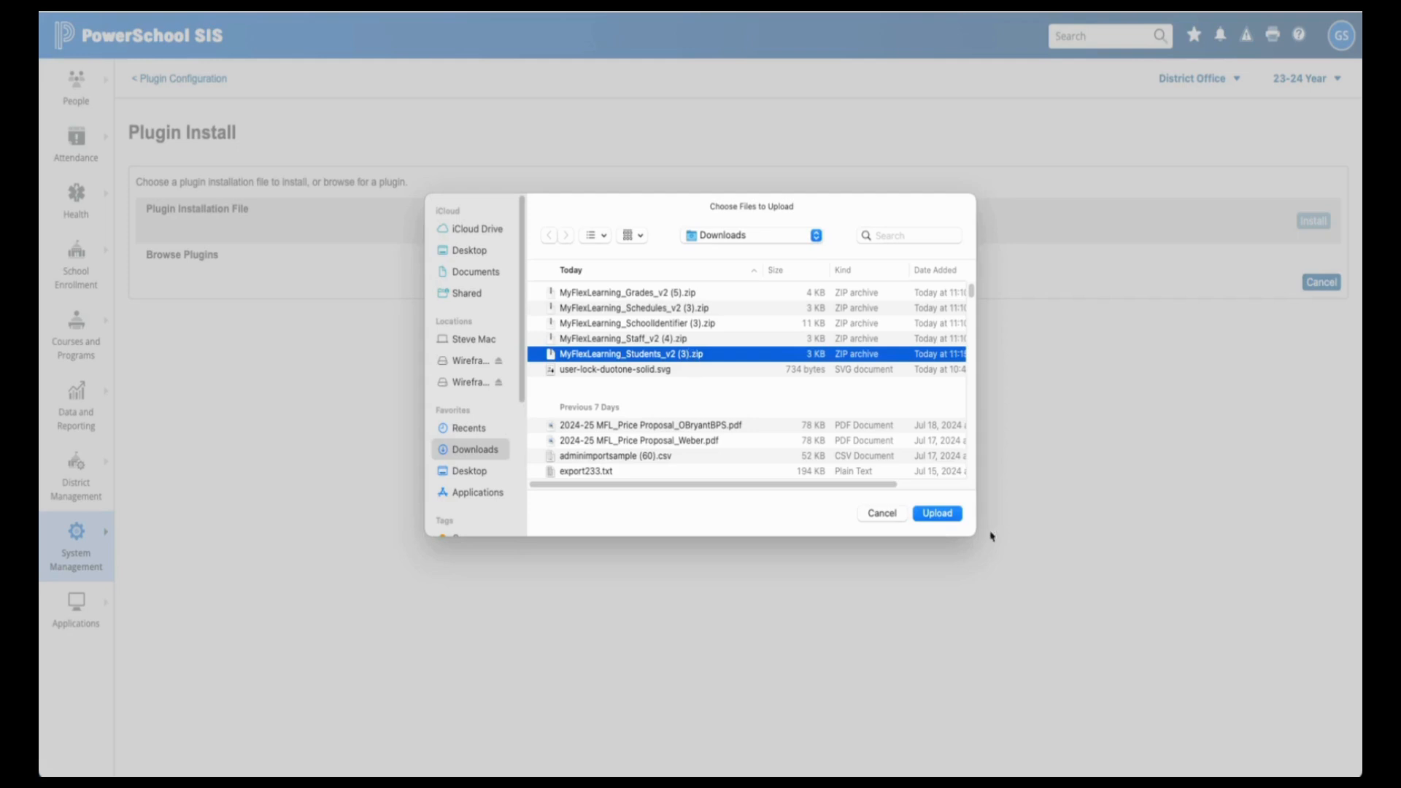
{"action": "left_click", "coordinate": [935, 515]}
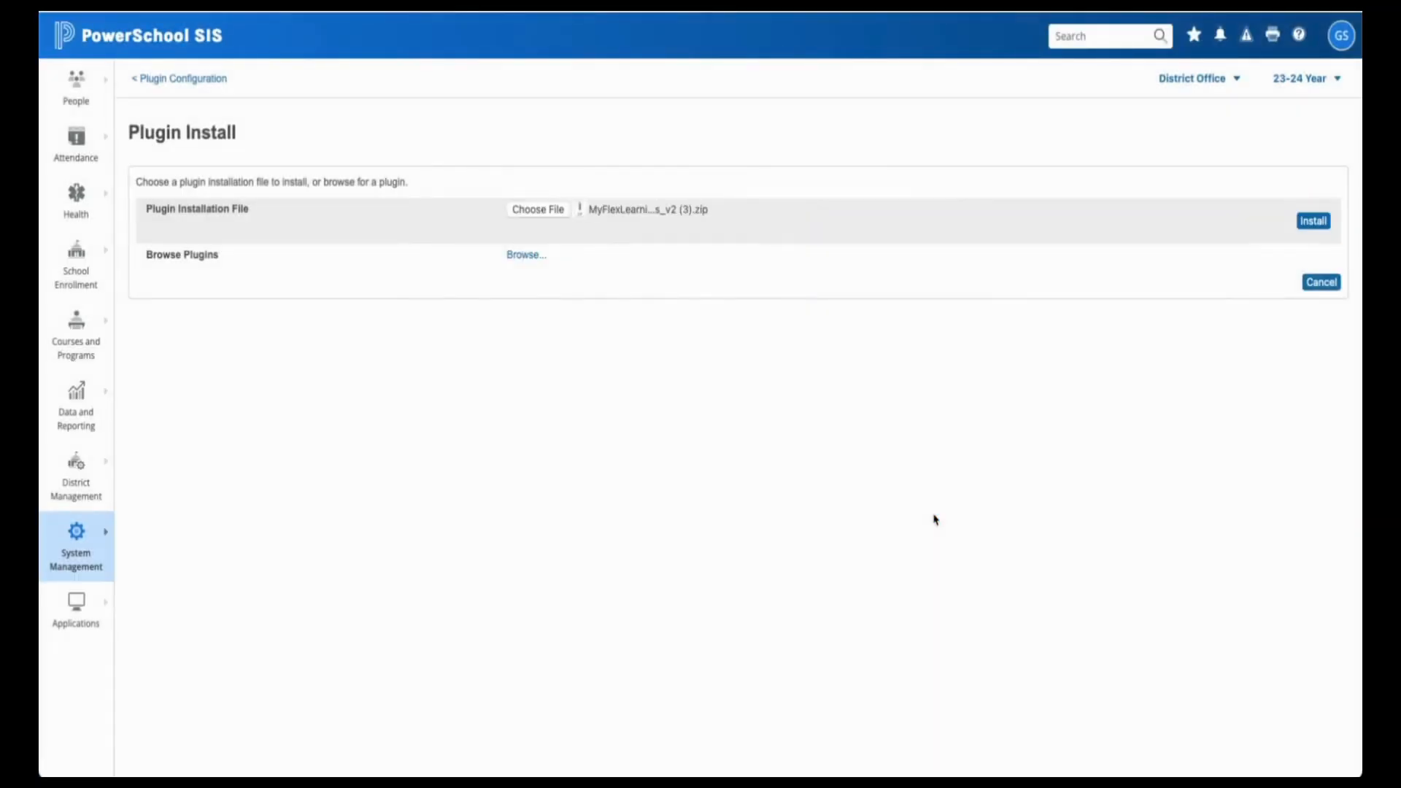
{"action": "left_click", "coordinate": [1318, 223]}
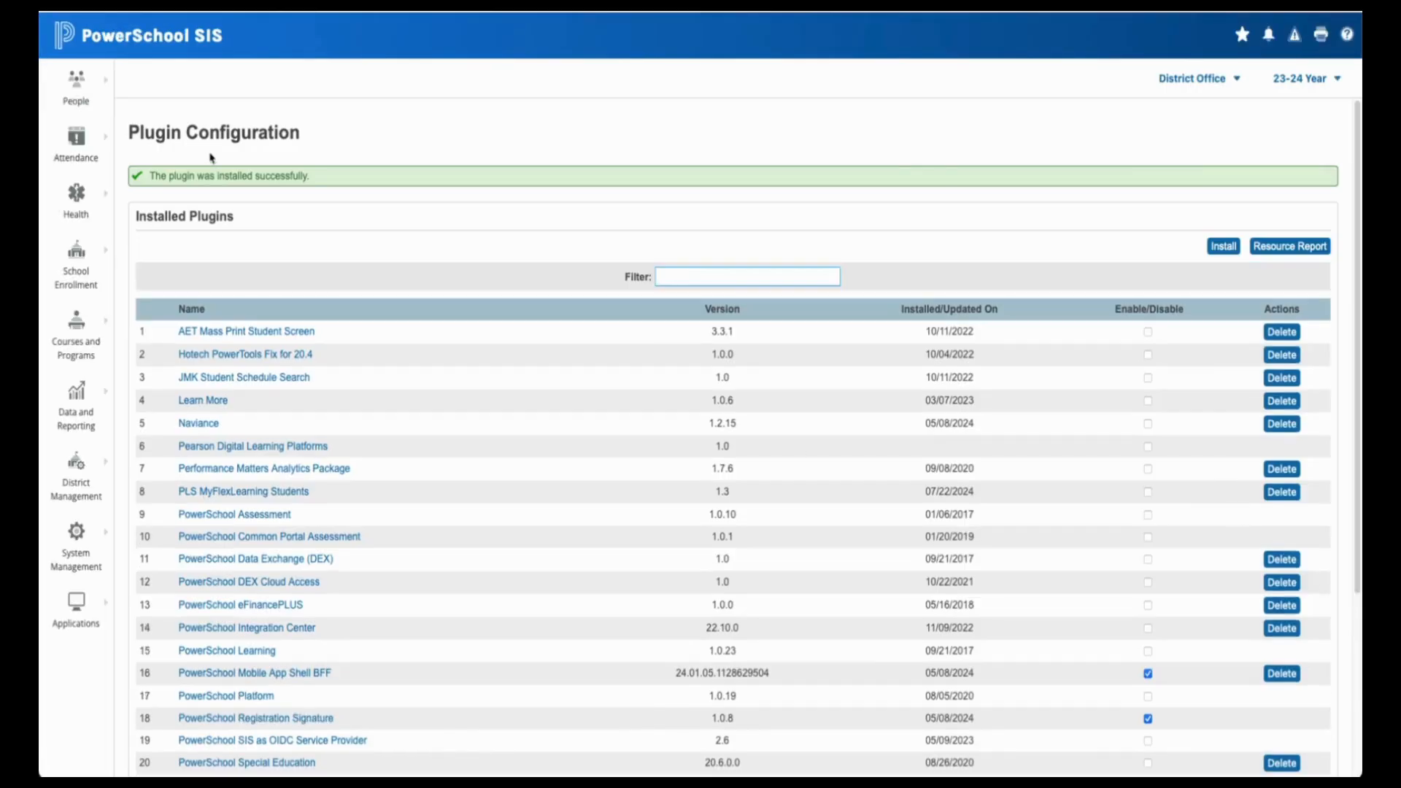
- Scroll the plugin list to check that all five PLS MyFlexLearning plugins are enabled
{"action": "scroll", "coordinate": [632, 364], "scroll_direction": "down", "scroll_amount": 2}
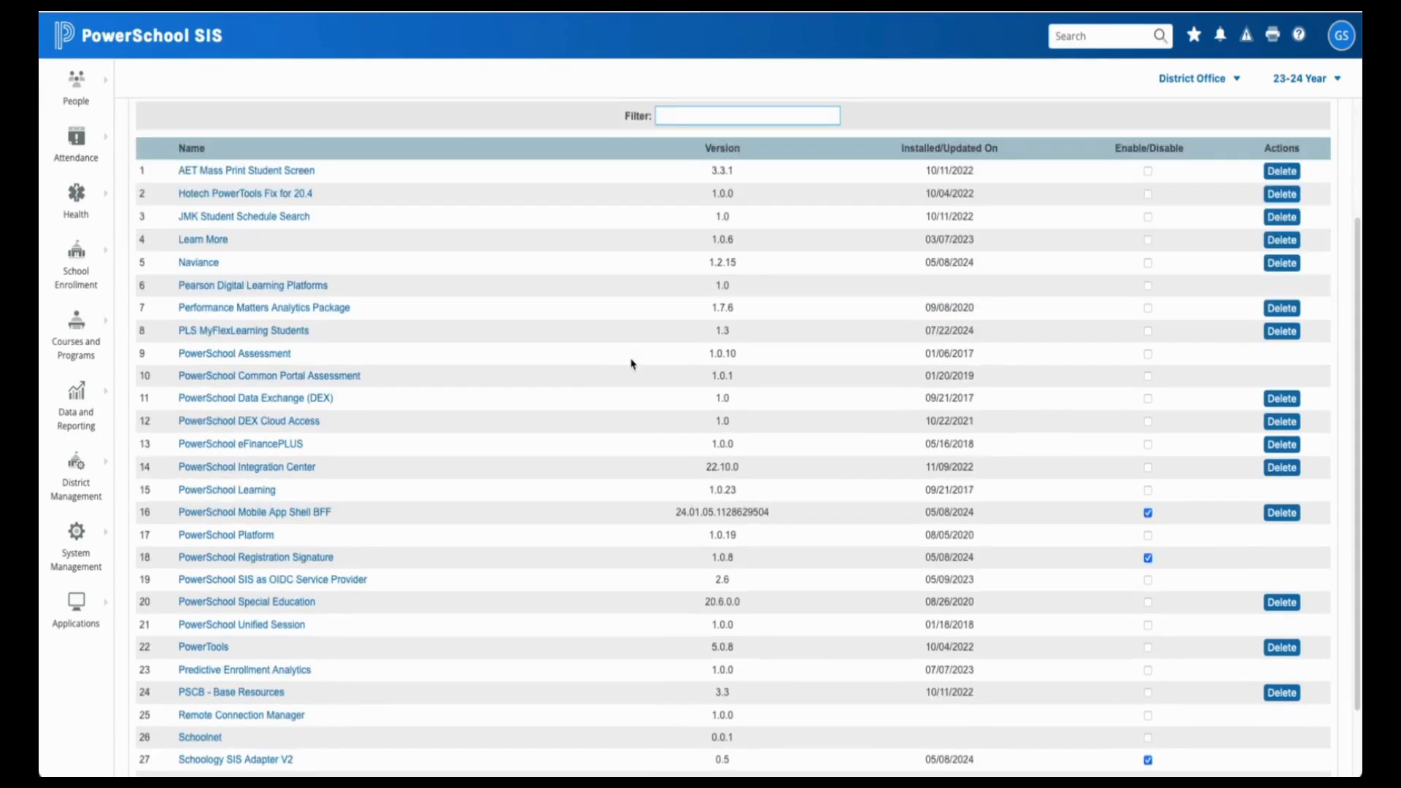
{"action": "scroll", "coordinate": [632, 363], "scroll_direction": "down", "scroll_amount": 1}
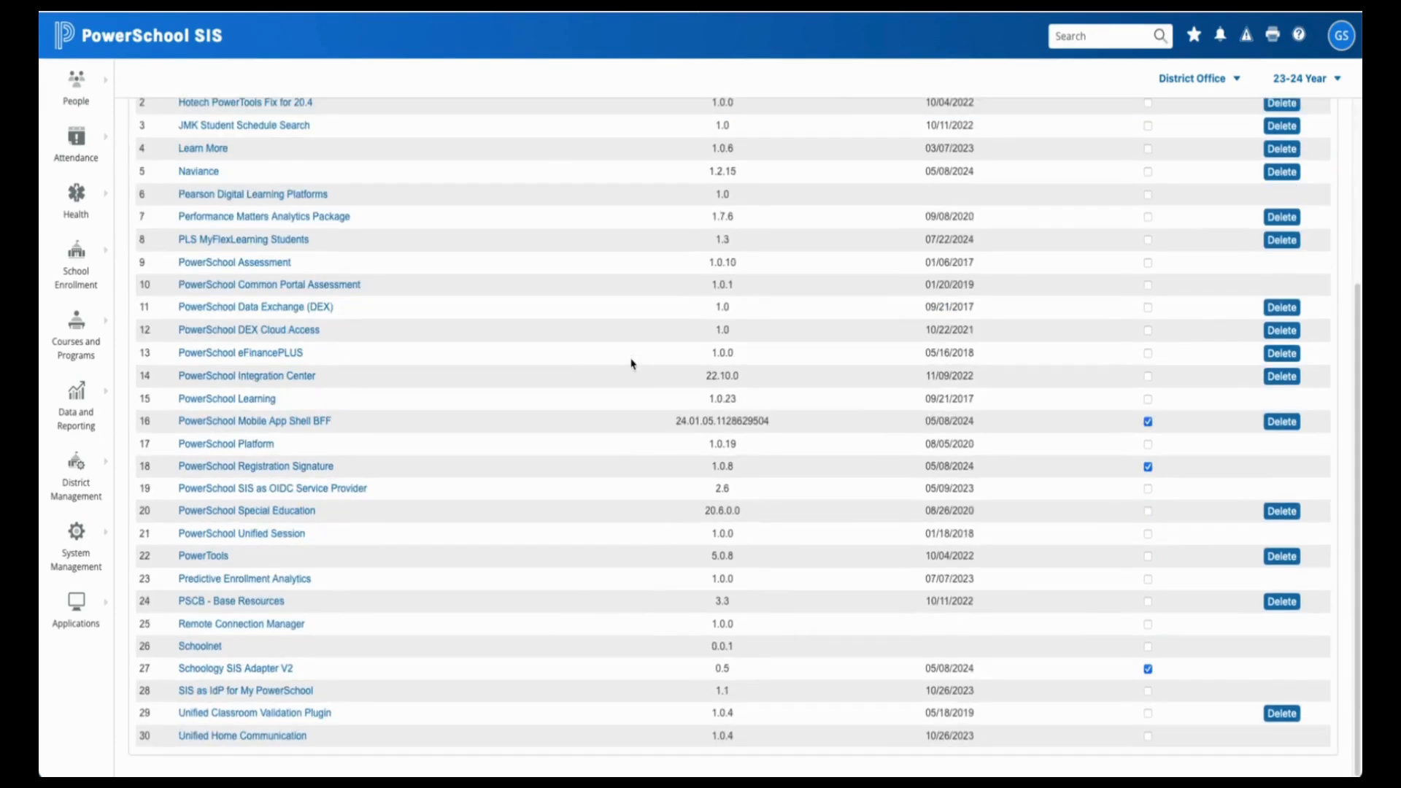
{"action": "scroll", "coordinate": [632, 364], "scroll_direction": "up", "scroll_amount": 1}
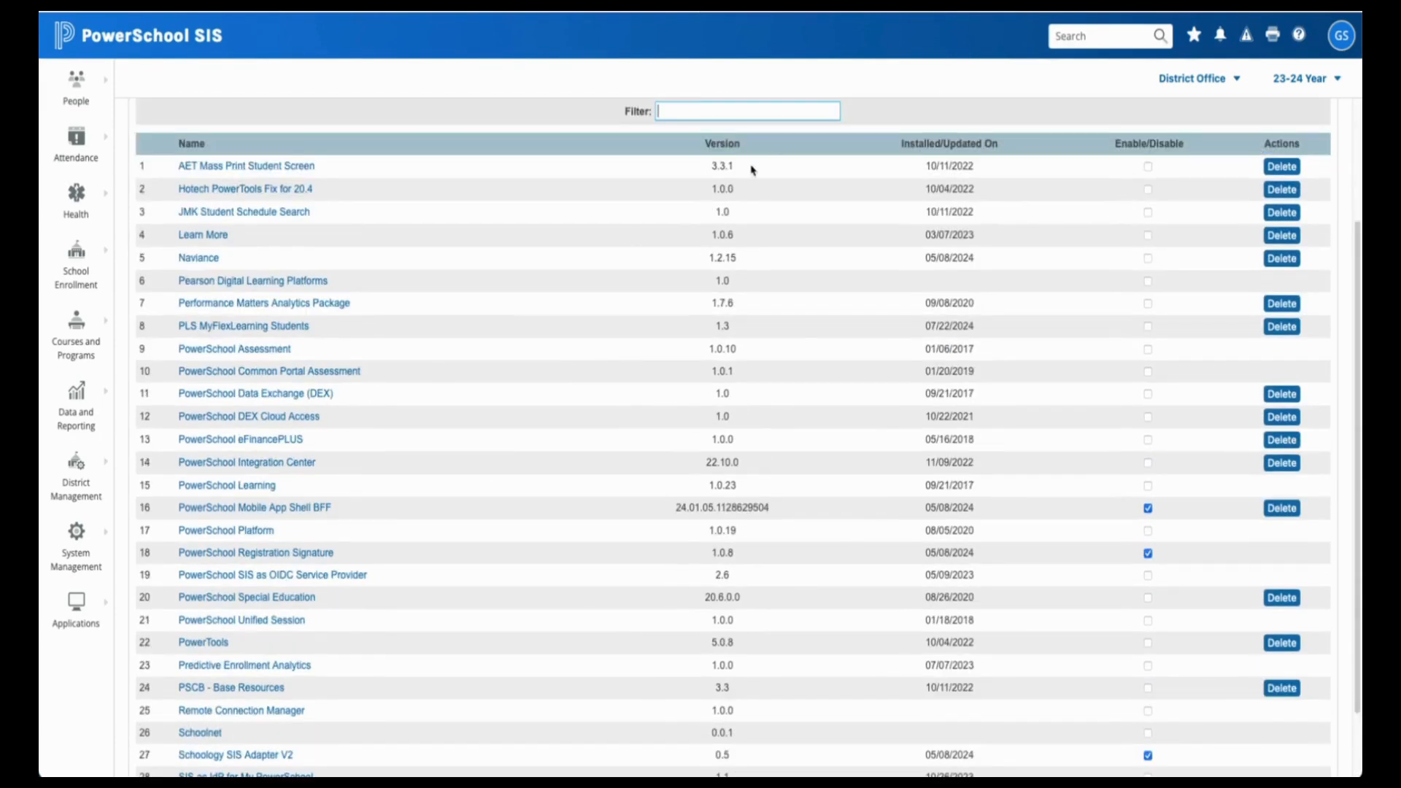
{"action": "left_click", "coordinate": [698, 98]}
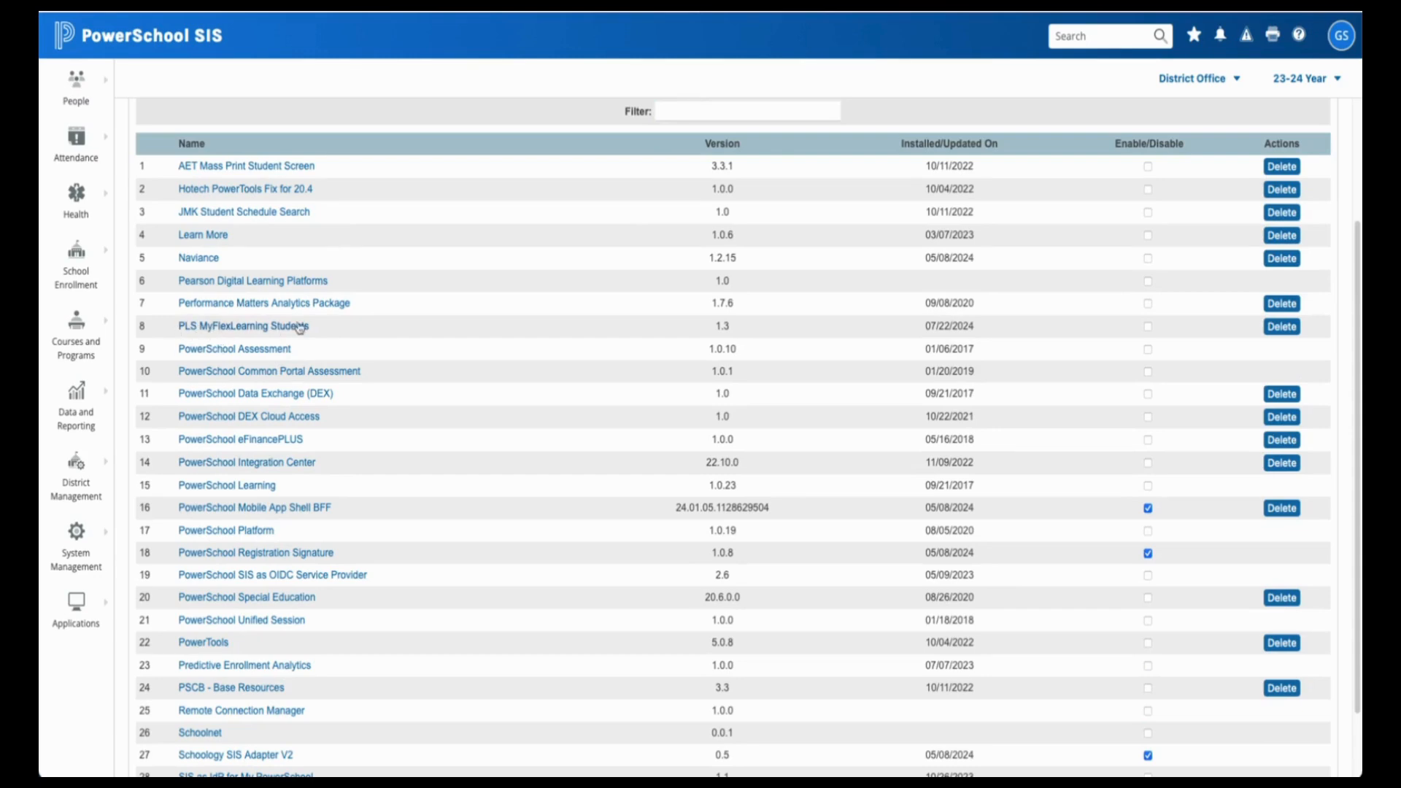
{"action": "scroll", "coordinate": [619, 398], "scroll_direction": "up", "scroll_amount": 2}
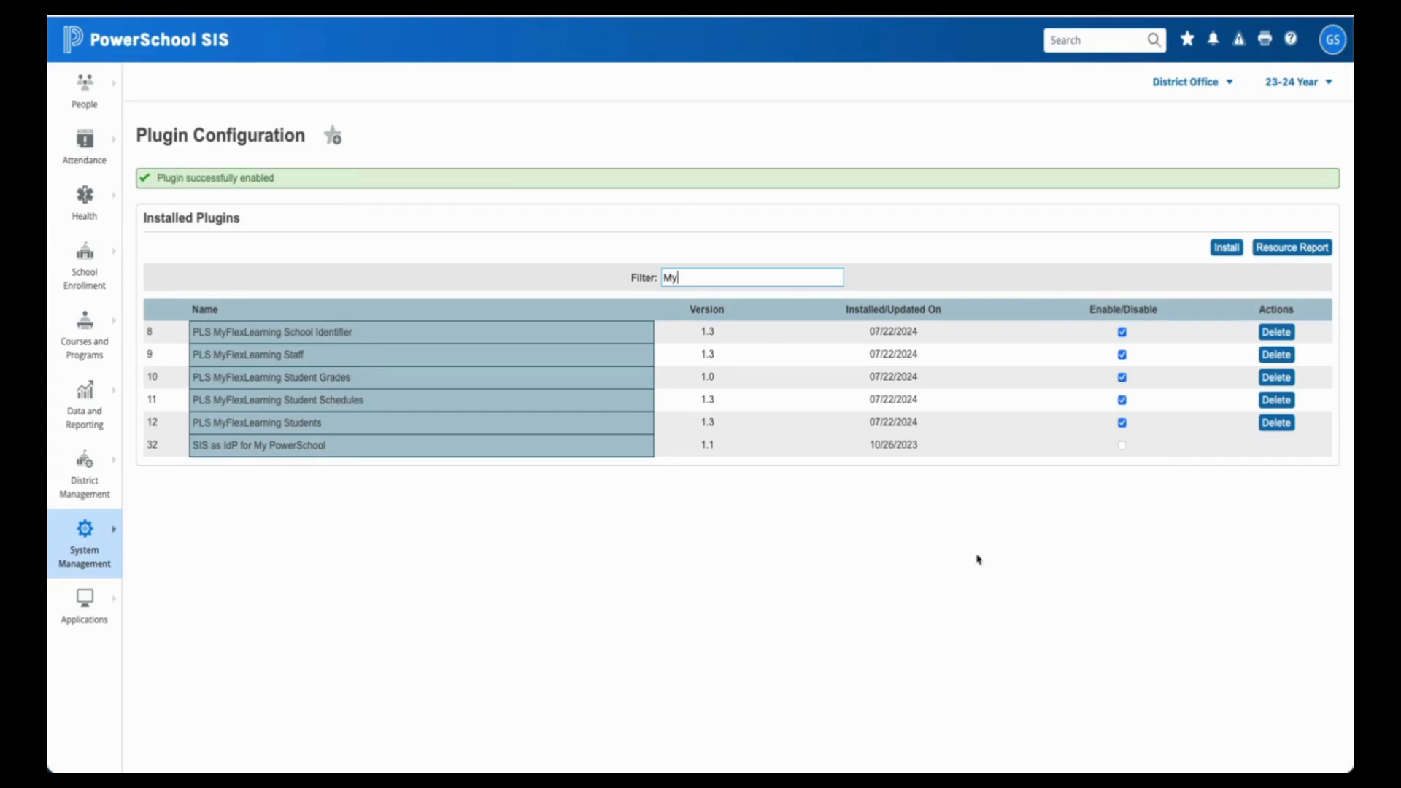
- Disable the PLS MyFlexLearning Students plugin, confirm with Yes, then tick its Enable box again
{"action": "left_click", "coordinate": [1123, 422]}
{"action": "left_click", "coordinate": [751, 434]}
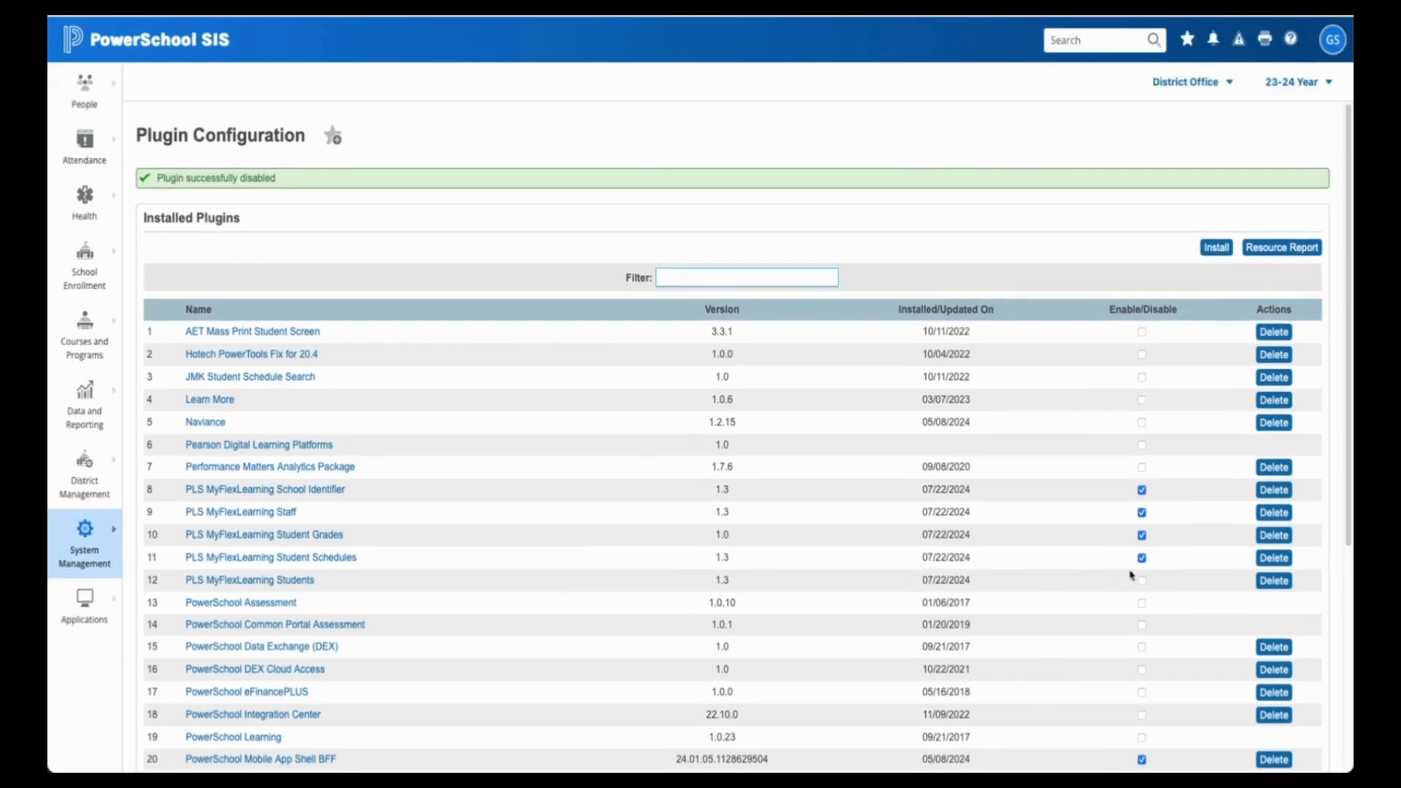
{"action": "left_click", "coordinate": [1142, 581]}
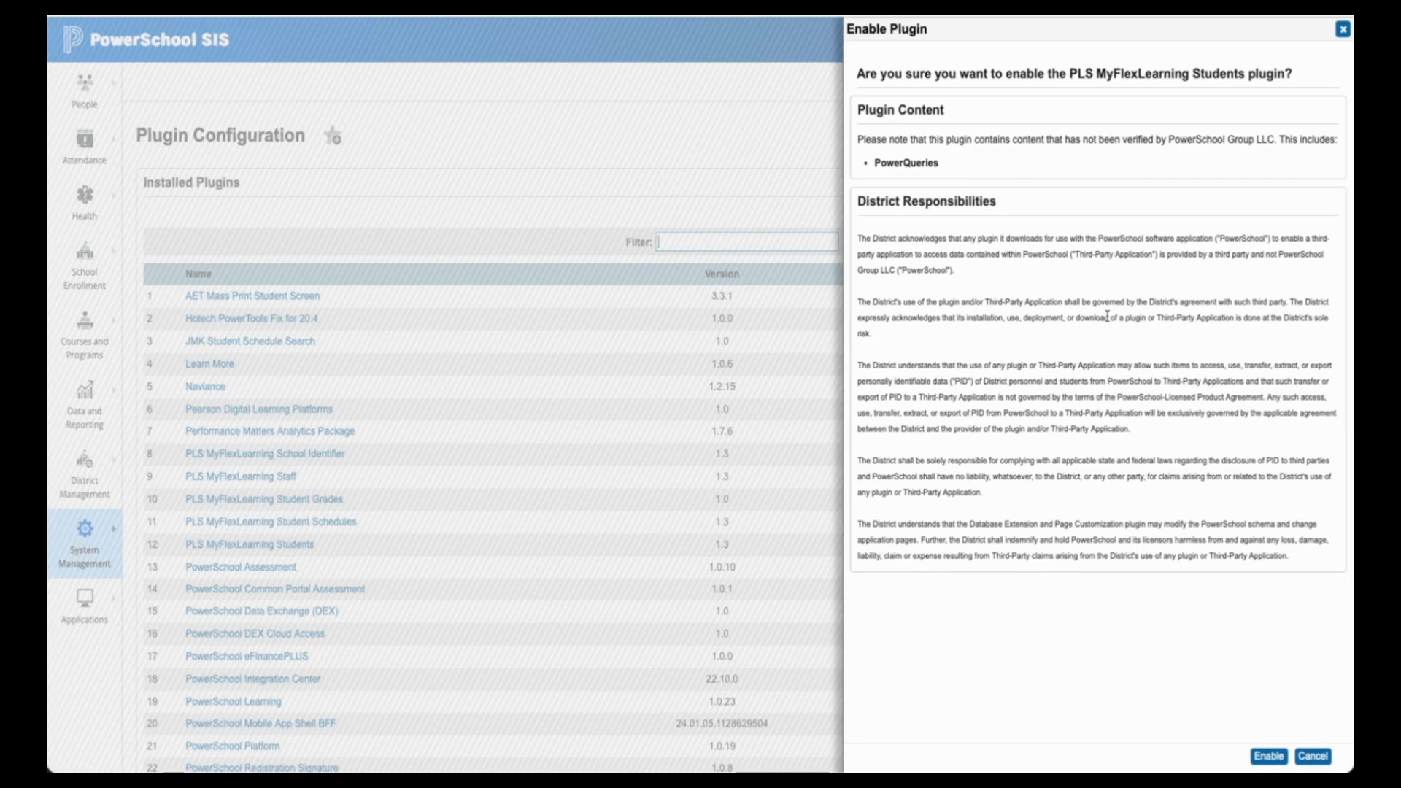
- Confirm Enable for the PLS MyFlexLearning Students plugin in the Enable Plugin panel
{"action": "left_click", "coordinate": [1268, 756]}
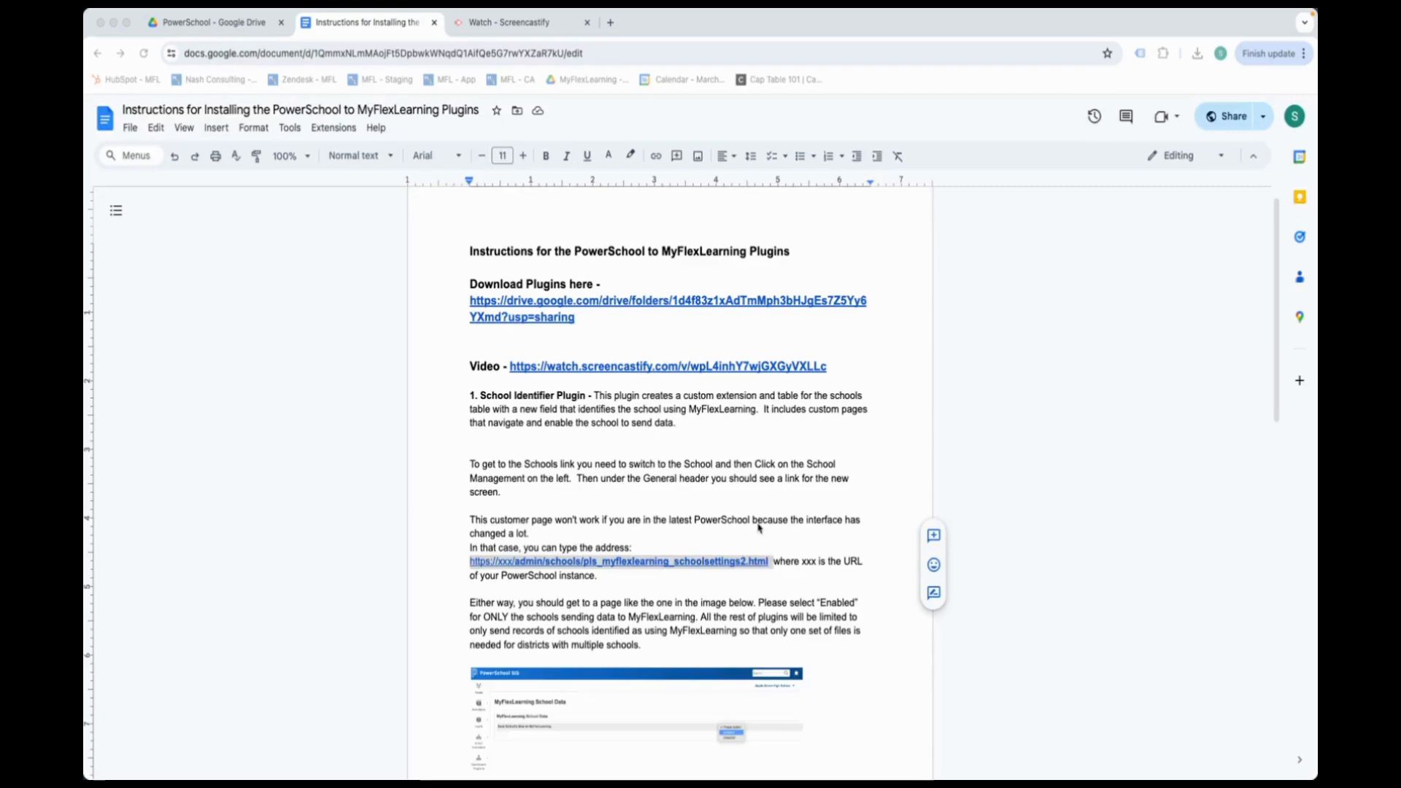
- Read the School Identifier section and its admin settings link, then return to PowerSchool's School Data page
{"action": "scroll", "coordinate": [749, 490], "scroll_direction": "down", "scroll_amount": 1}
{"action": "scroll", "coordinate": [745, 488], "scroll_direction": "down", "scroll_amount": 2}
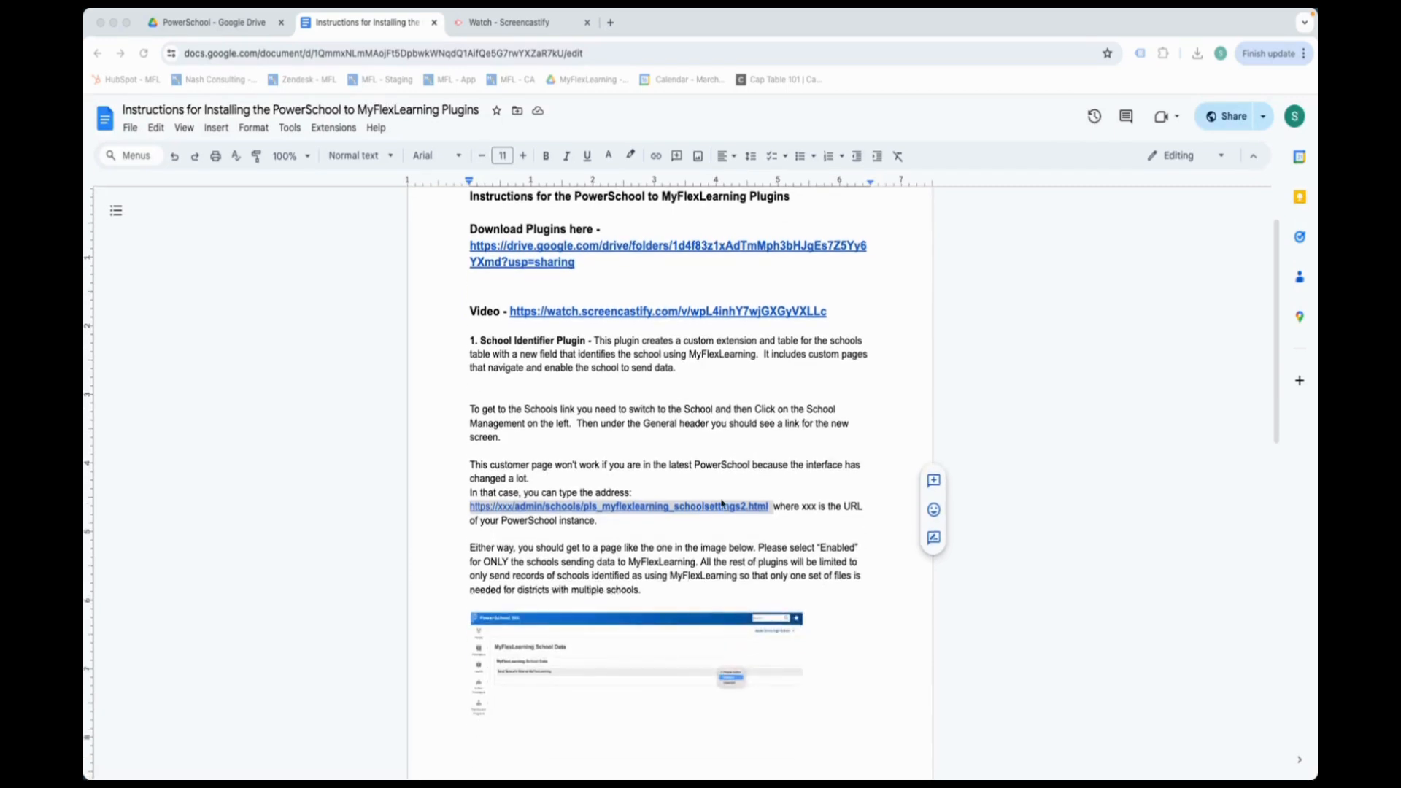
{"action": "scroll", "coordinate": [637, 356], "scroll_direction": "down", "scroll_amount": 3}
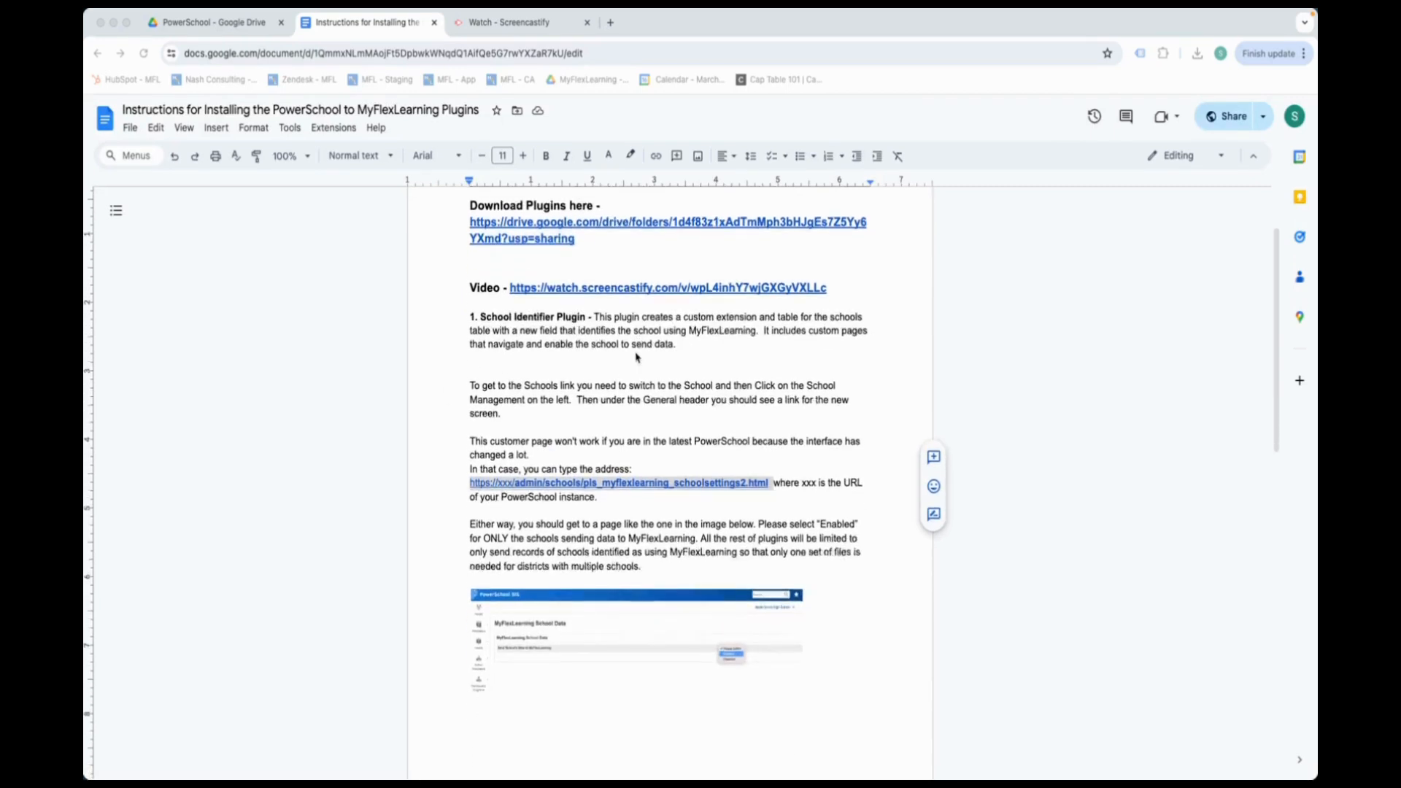
{"action": "left_click", "coordinate": [837, 296]}
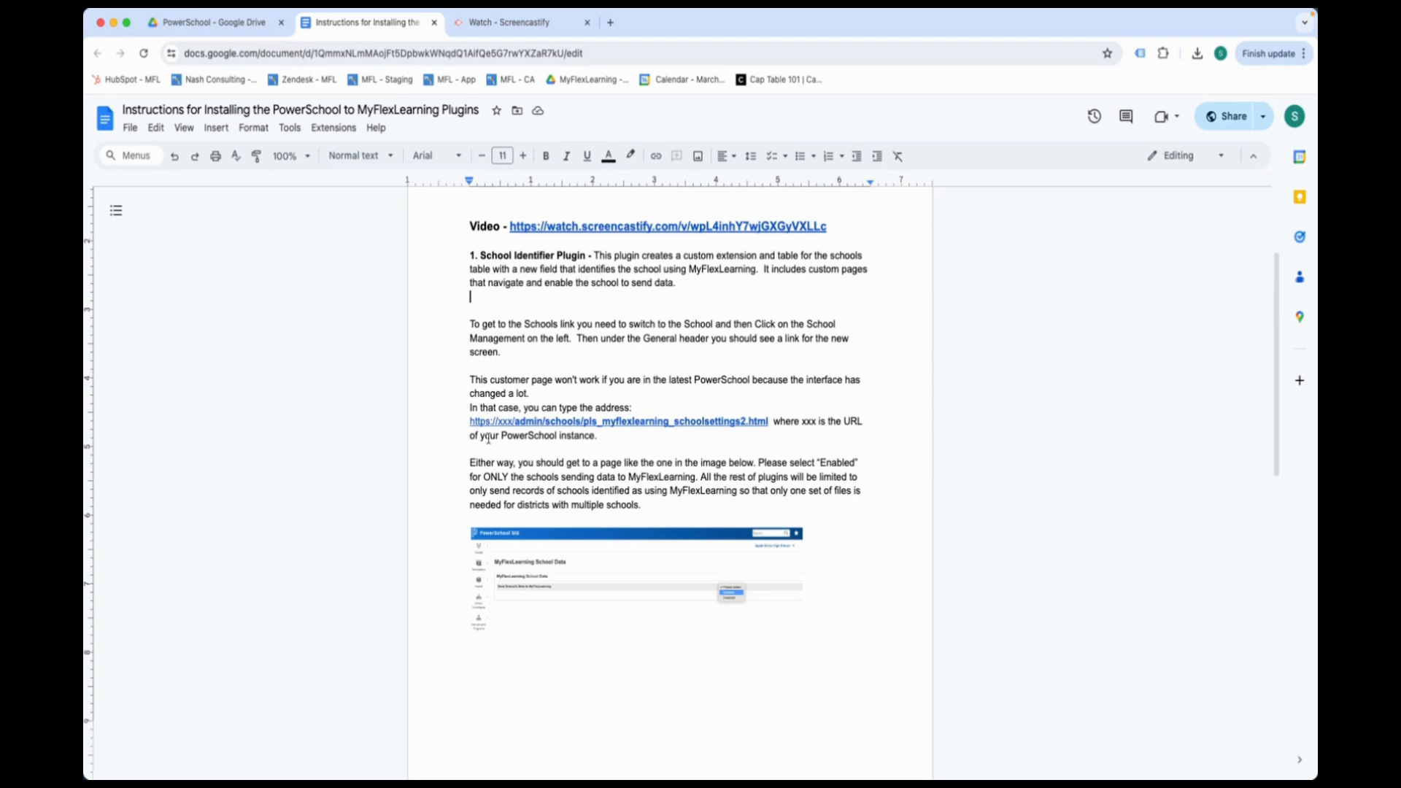
{"action": "left_click", "coordinate": [526, 423]}
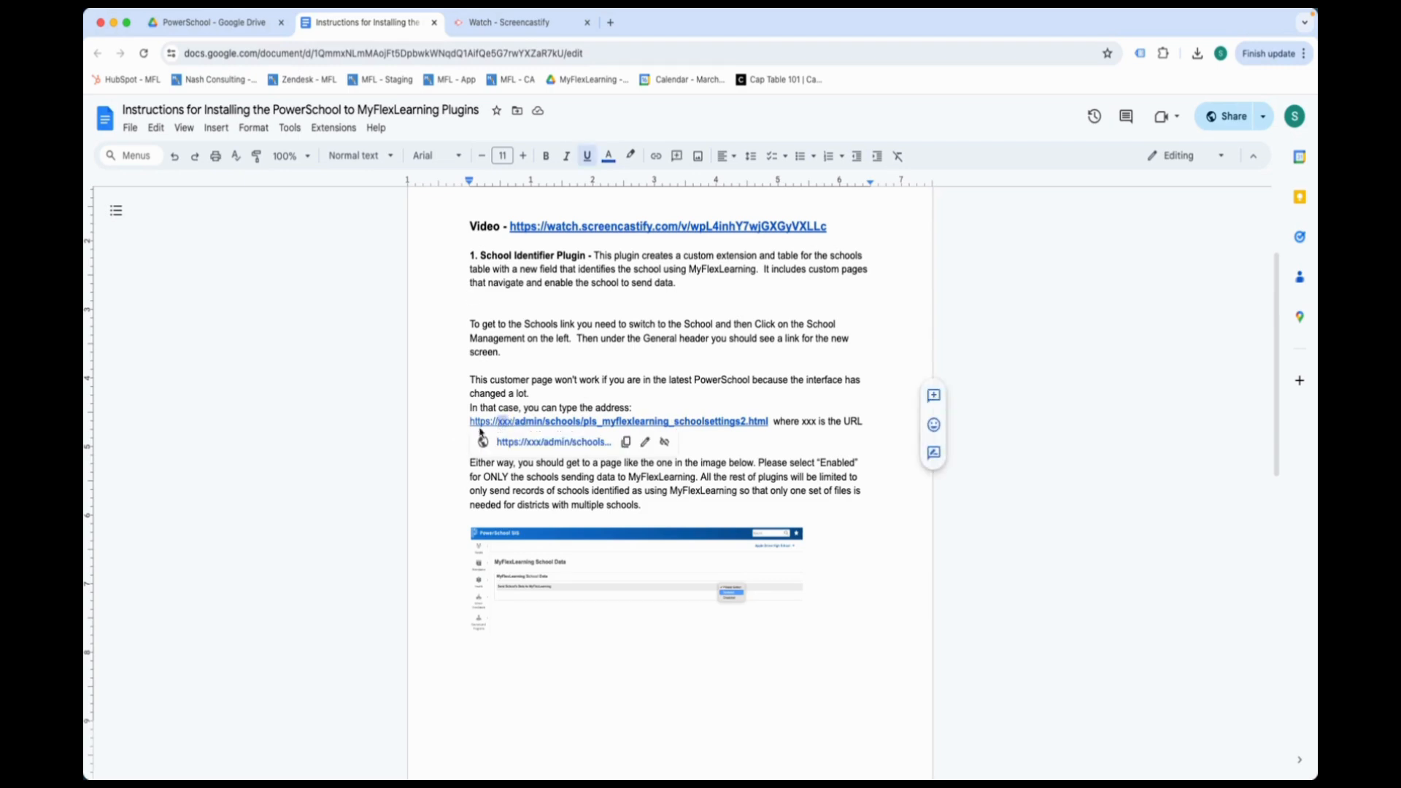
{"action": "left_click", "coordinate": [385, 440]}
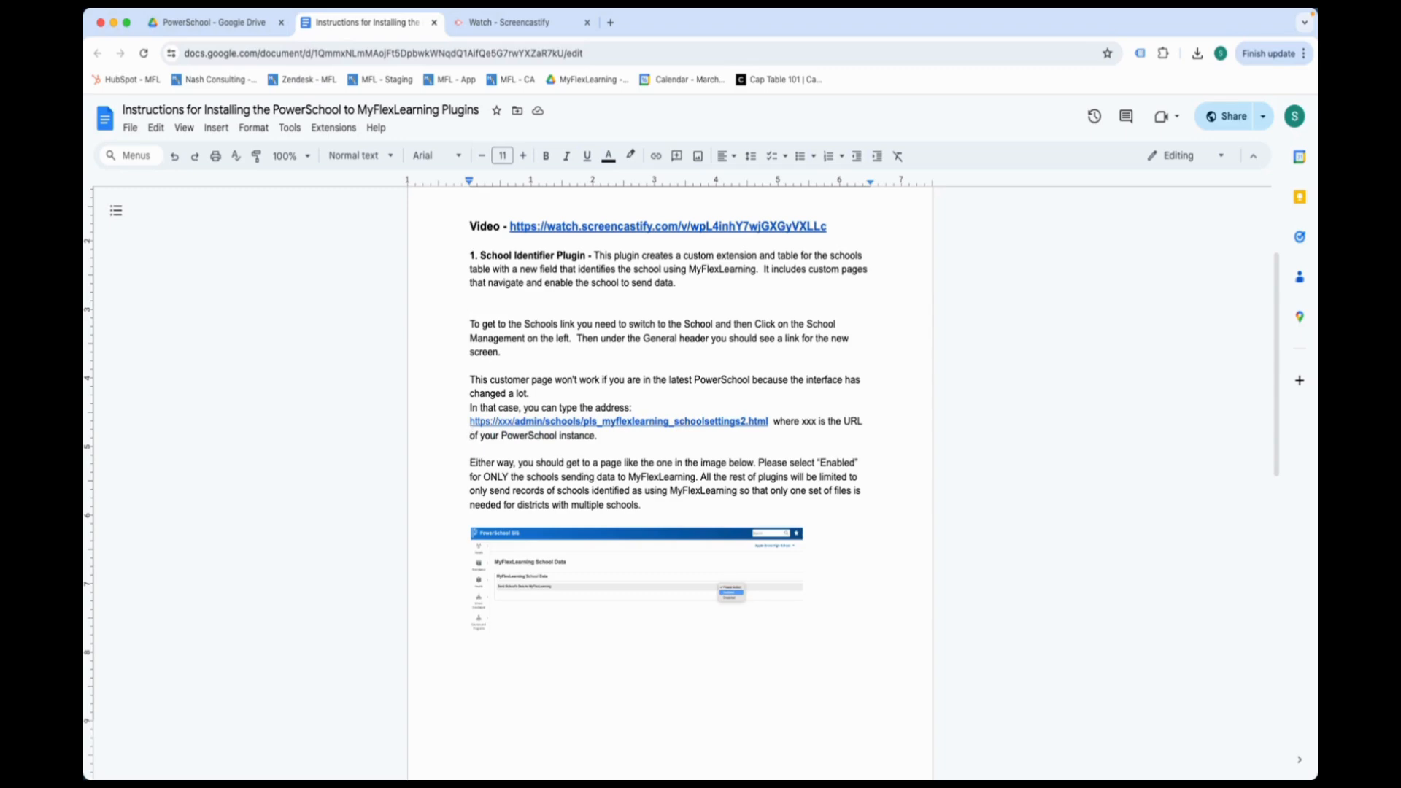
{"action": "key", "text": "super+Tab"}
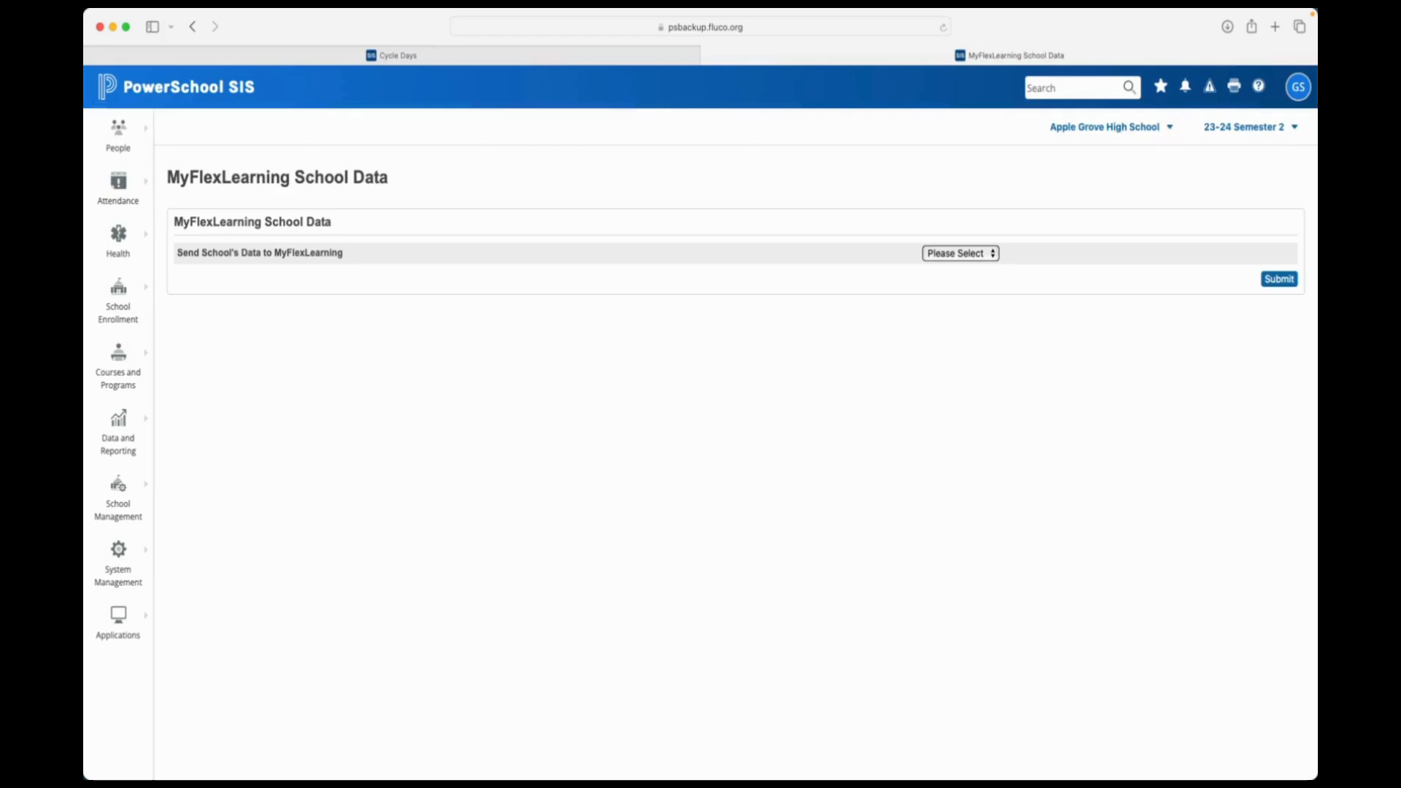
{"action": "left_click", "coordinate": [849, 29]}
{"action": "key", "text": "super+c"}
{"action": "left_click", "coordinate": [830, 29]}
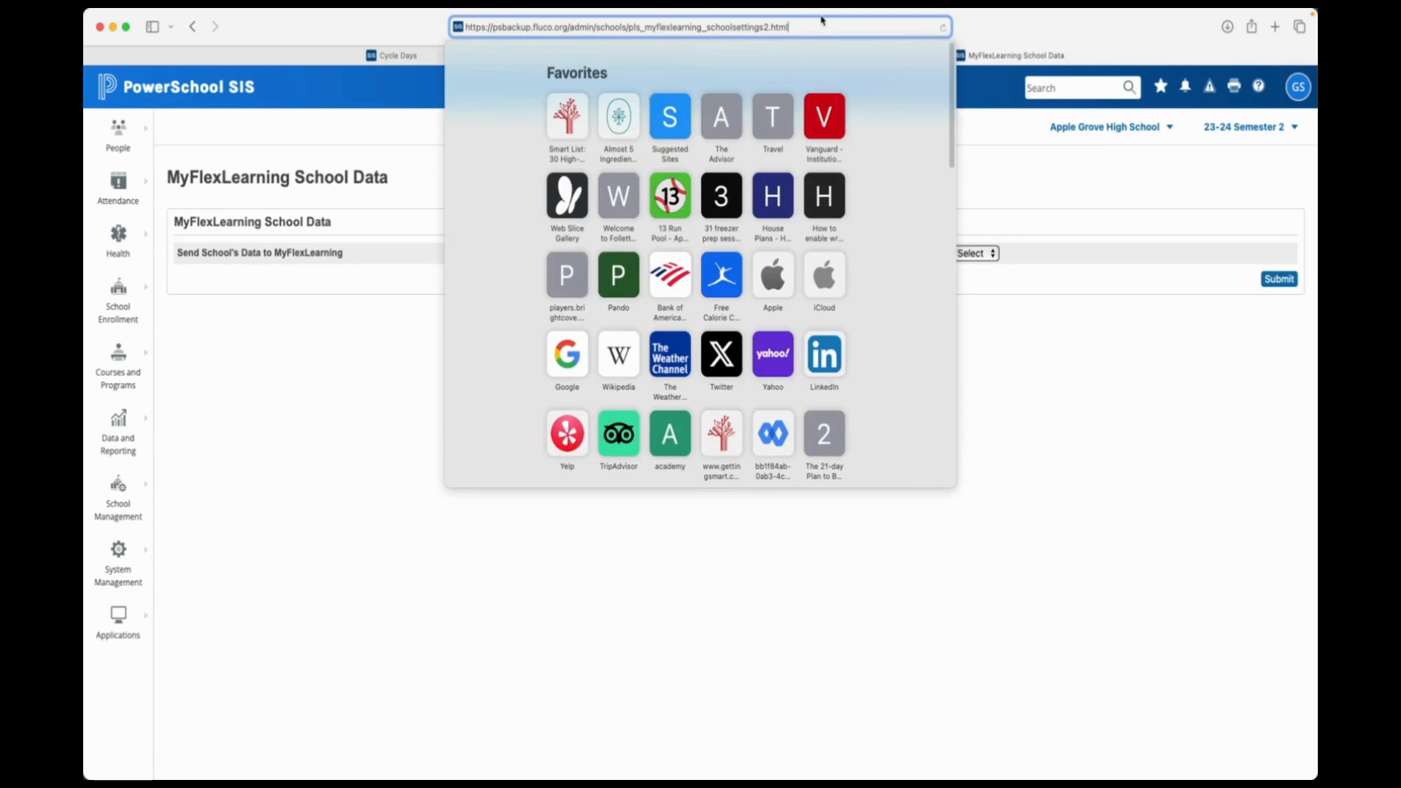
{"action": "left_click_drag", "start_coordinate": [568, 27], "coordinate": [494, 32]}
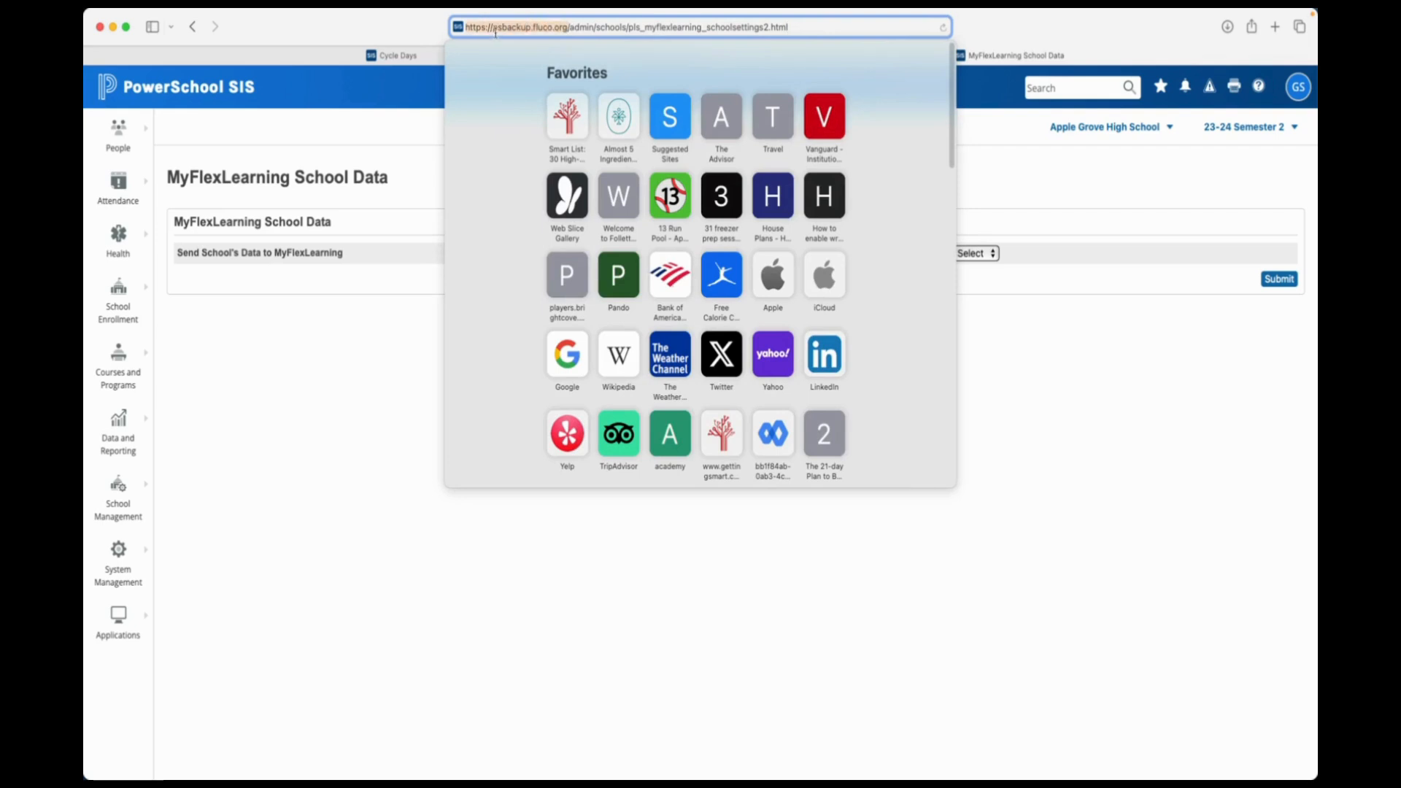
{"action": "left_click", "coordinate": [291, 413]}
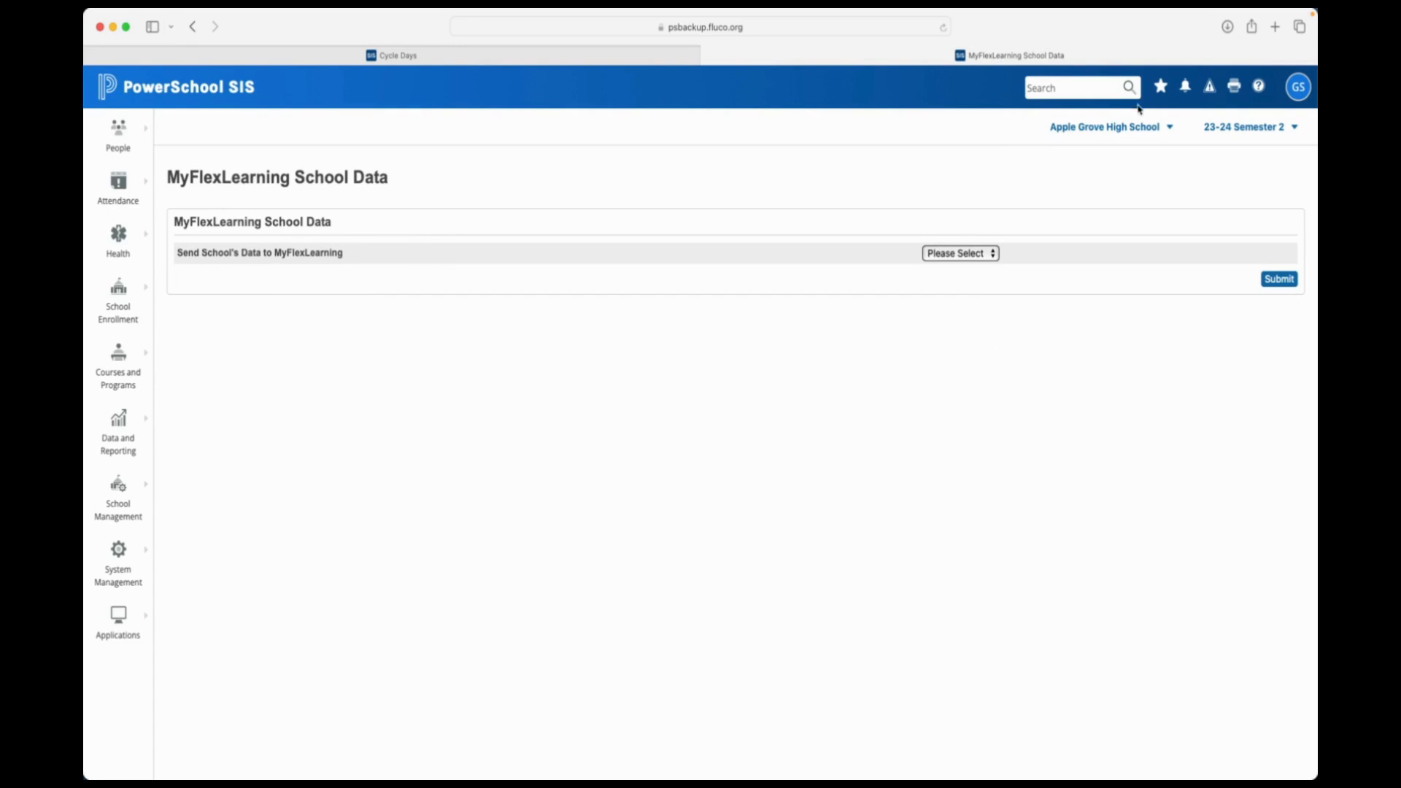
- Submit 'Send School's Data to MyFlexLearning' as Enabled for Apple Grove High School, then select Cherry Hill Middle School
{"action": "left_click", "coordinate": [1137, 128]}
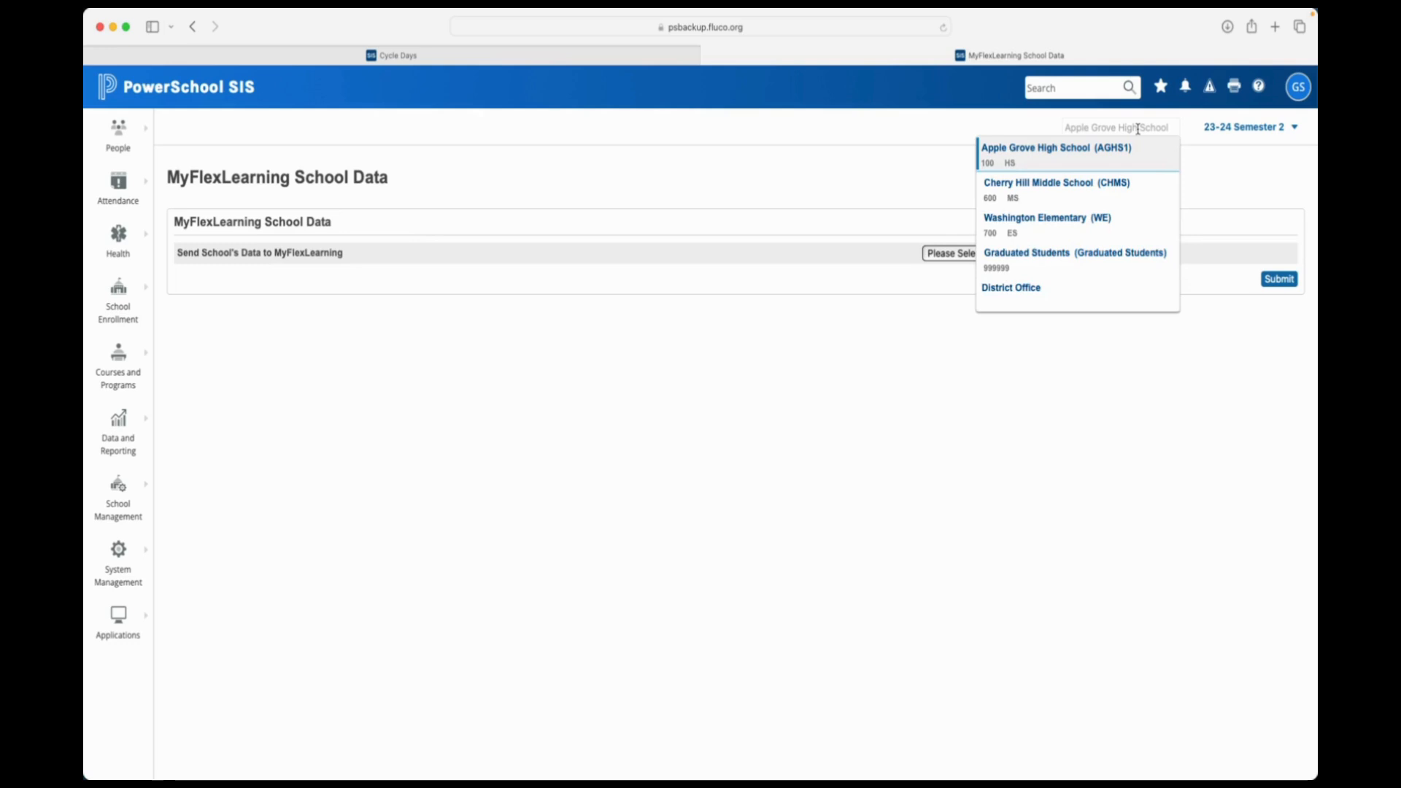
{"action": "left_click", "coordinate": [1237, 162]}
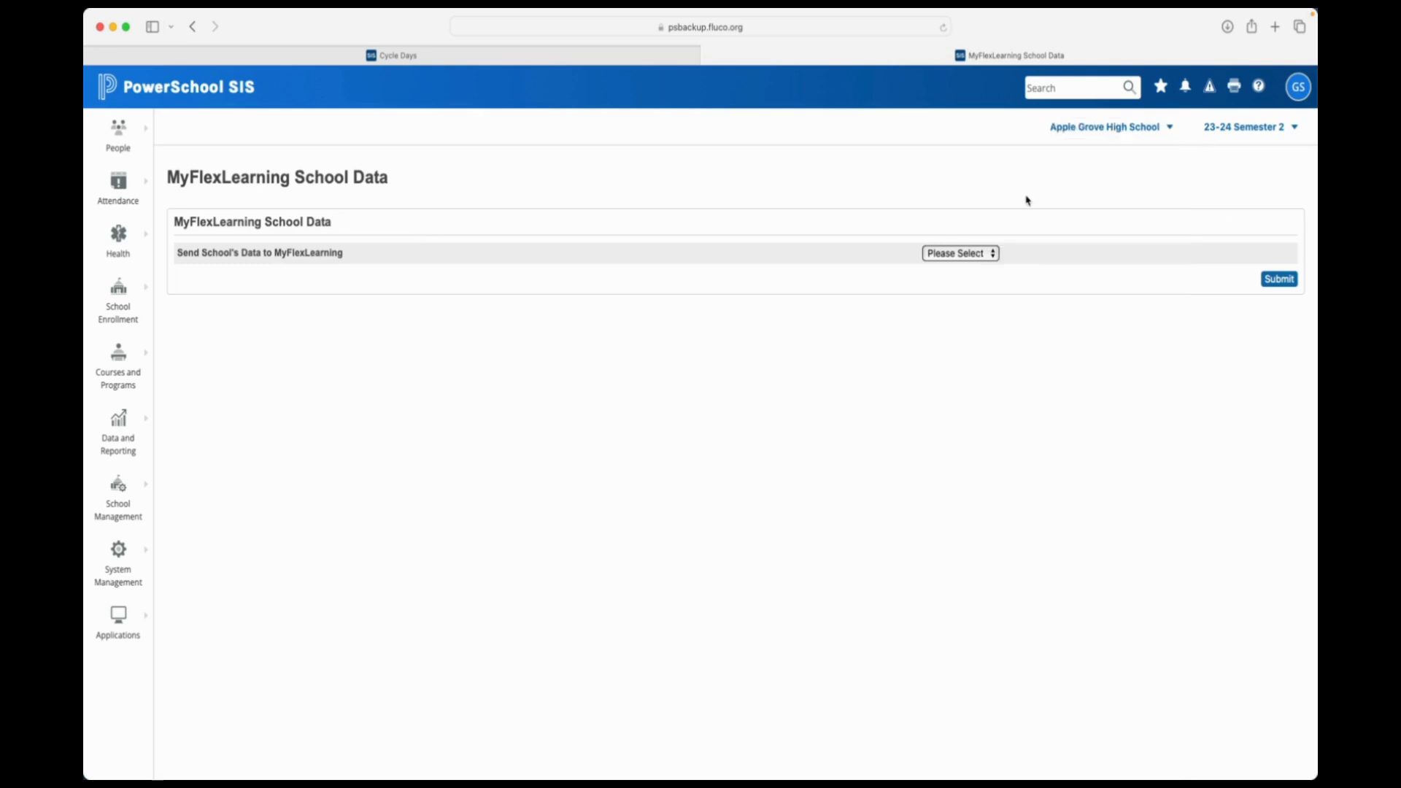
{"action": "left_click", "coordinate": [984, 257]}
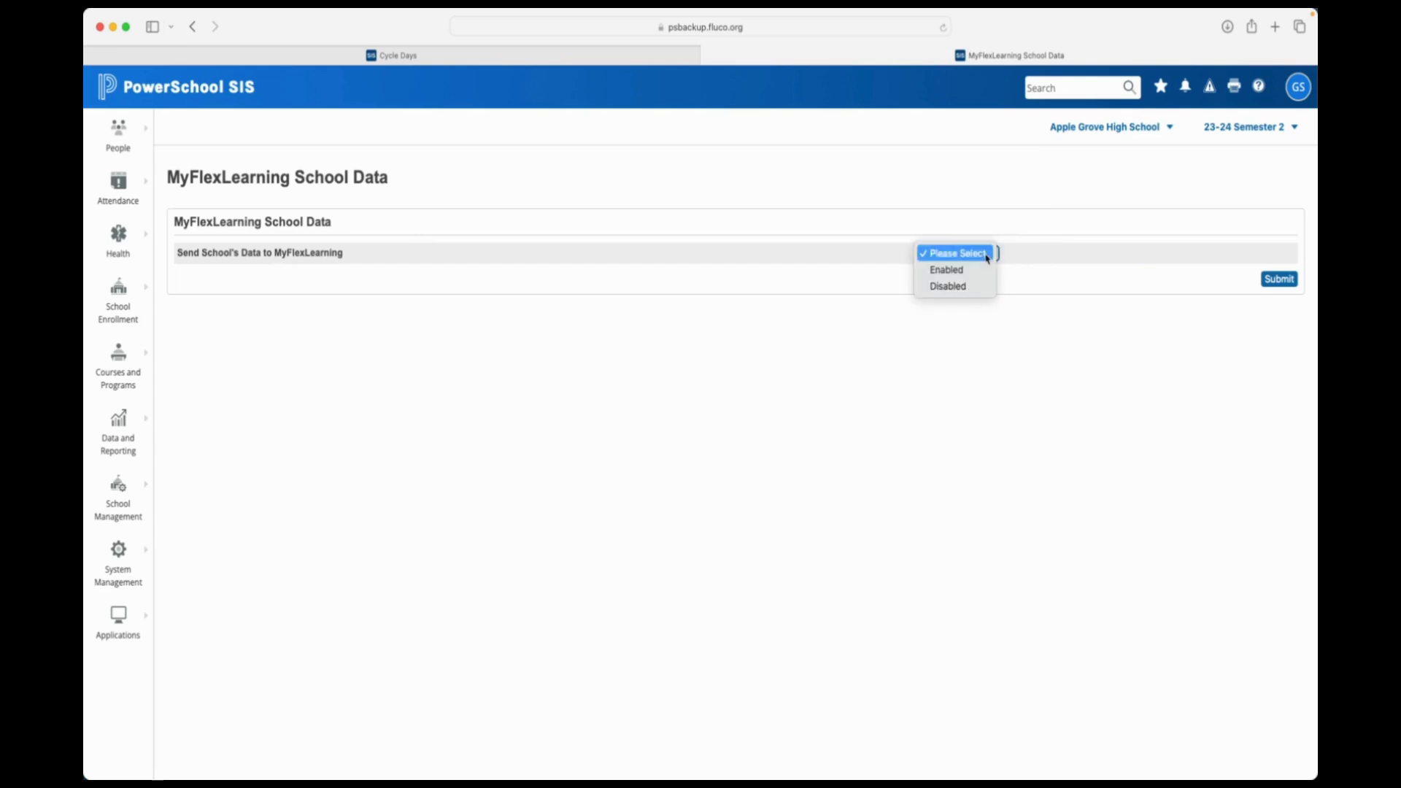
{"action": "left_click", "coordinate": [980, 272]}
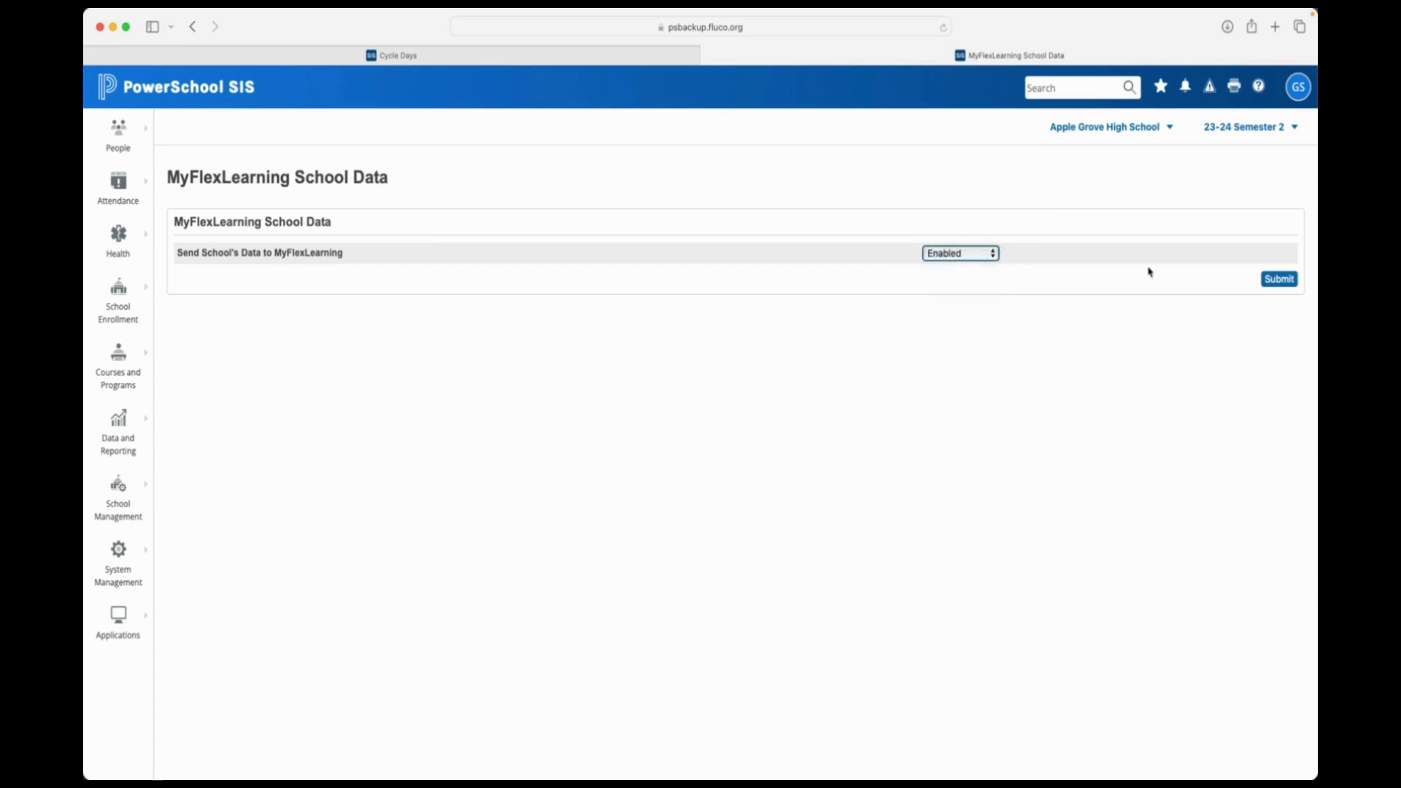
{"action": "left_click", "coordinate": [1276, 282]}
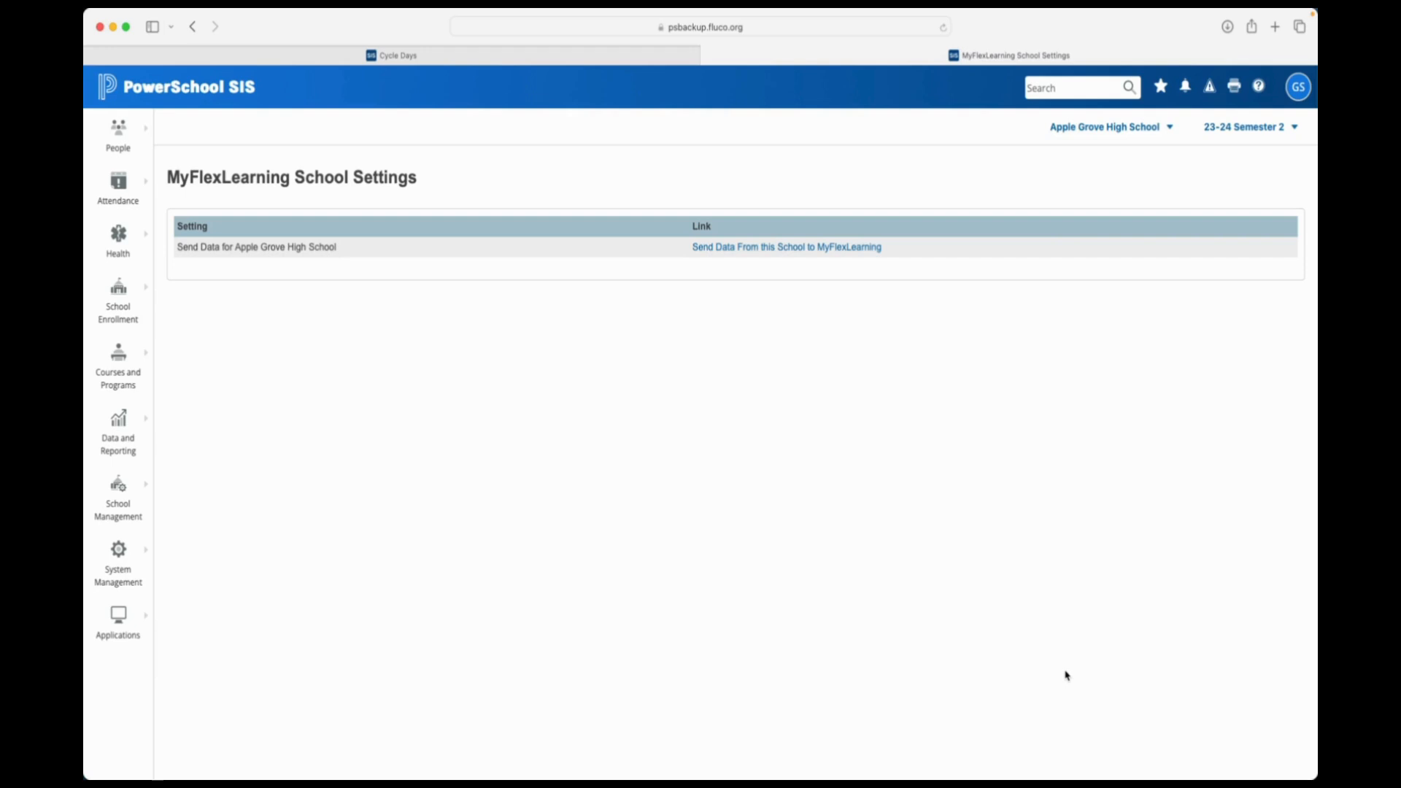
{"action": "left_click", "coordinate": [1110, 130]}
{"action": "left_click", "coordinate": [1074, 194]}
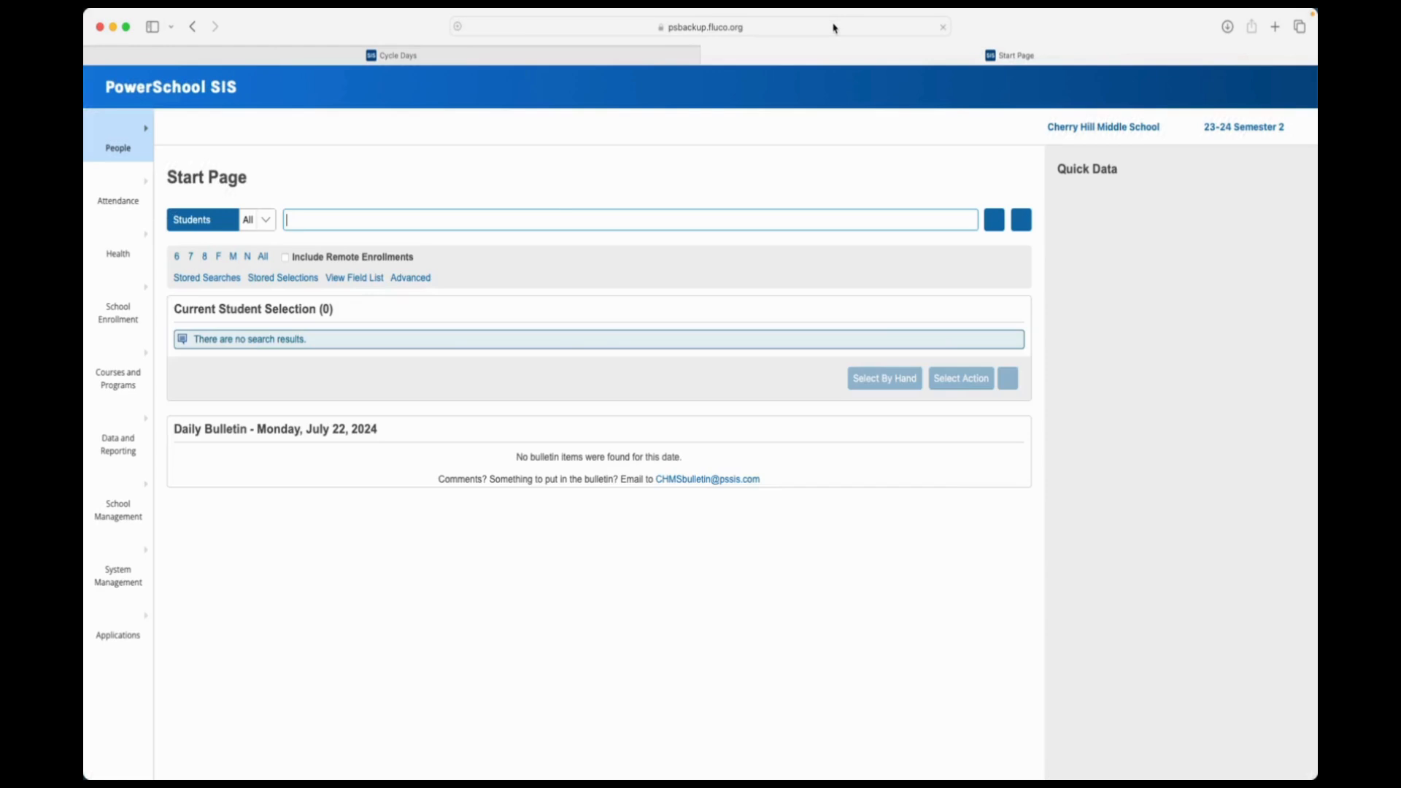
- Paste the MyFlexLearning settings page URL into the address bar and load it
{"action": "left_click", "coordinate": [834, 27]}
{"action": "key", "text": "super+v"}
{"action": "key", "text": "Return"}
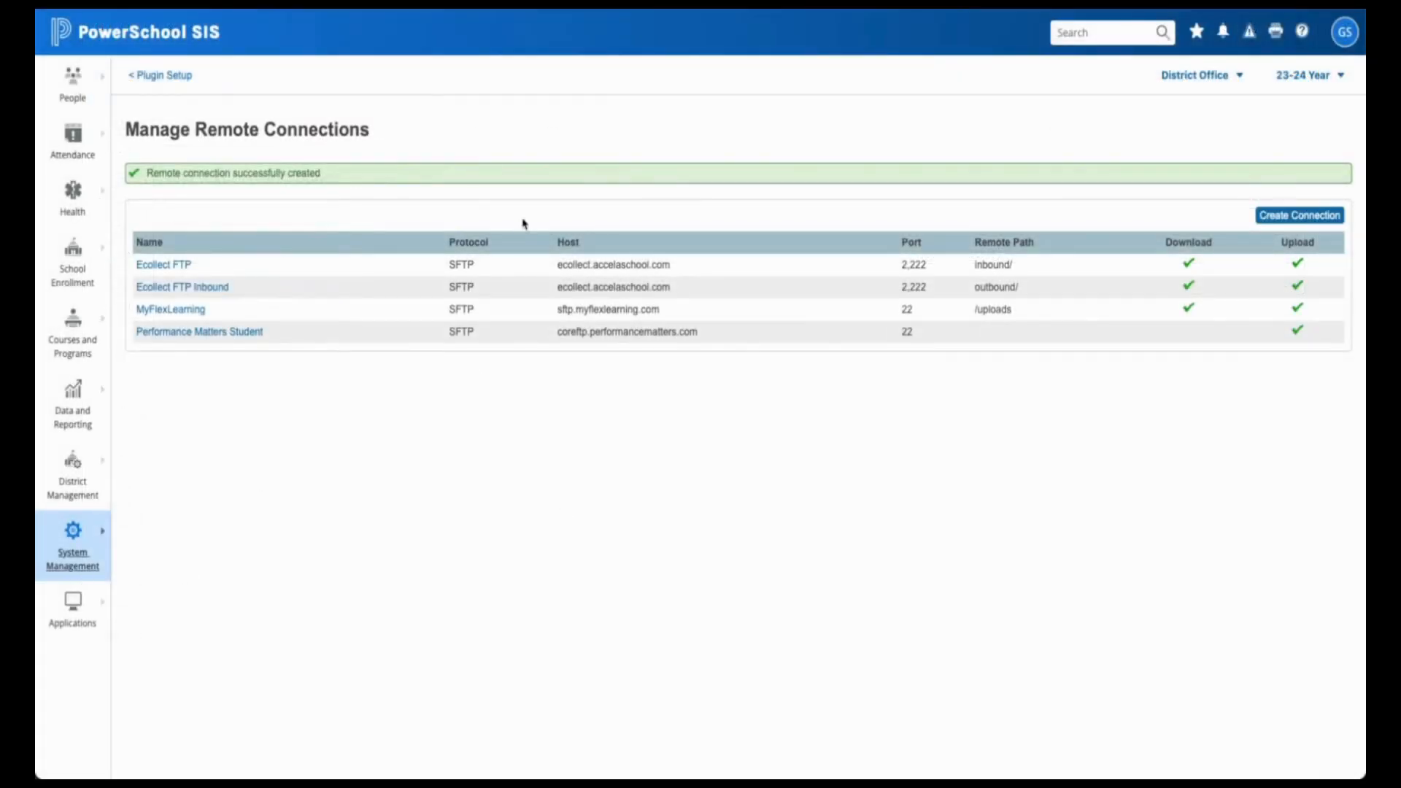
{"action": "left_click", "coordinate": [148, 78]}
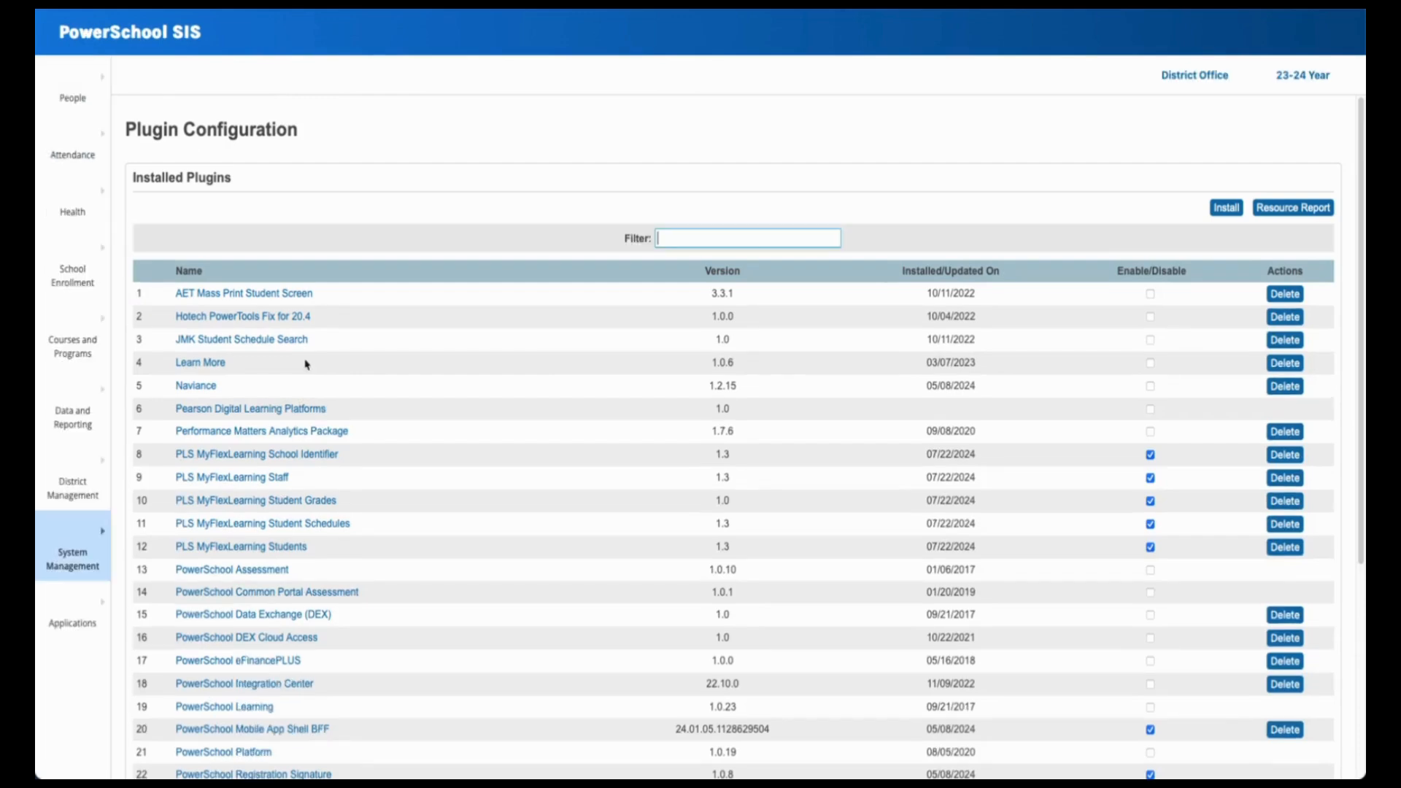
{"action": "scroll", "coordinate": [242, 640], "scroll_direction": "down", "scroll_amount": 4}
{"action": "scroll", "coordinate": [242, 640], "scroll_direction": "up", "scroll_amount": 4}
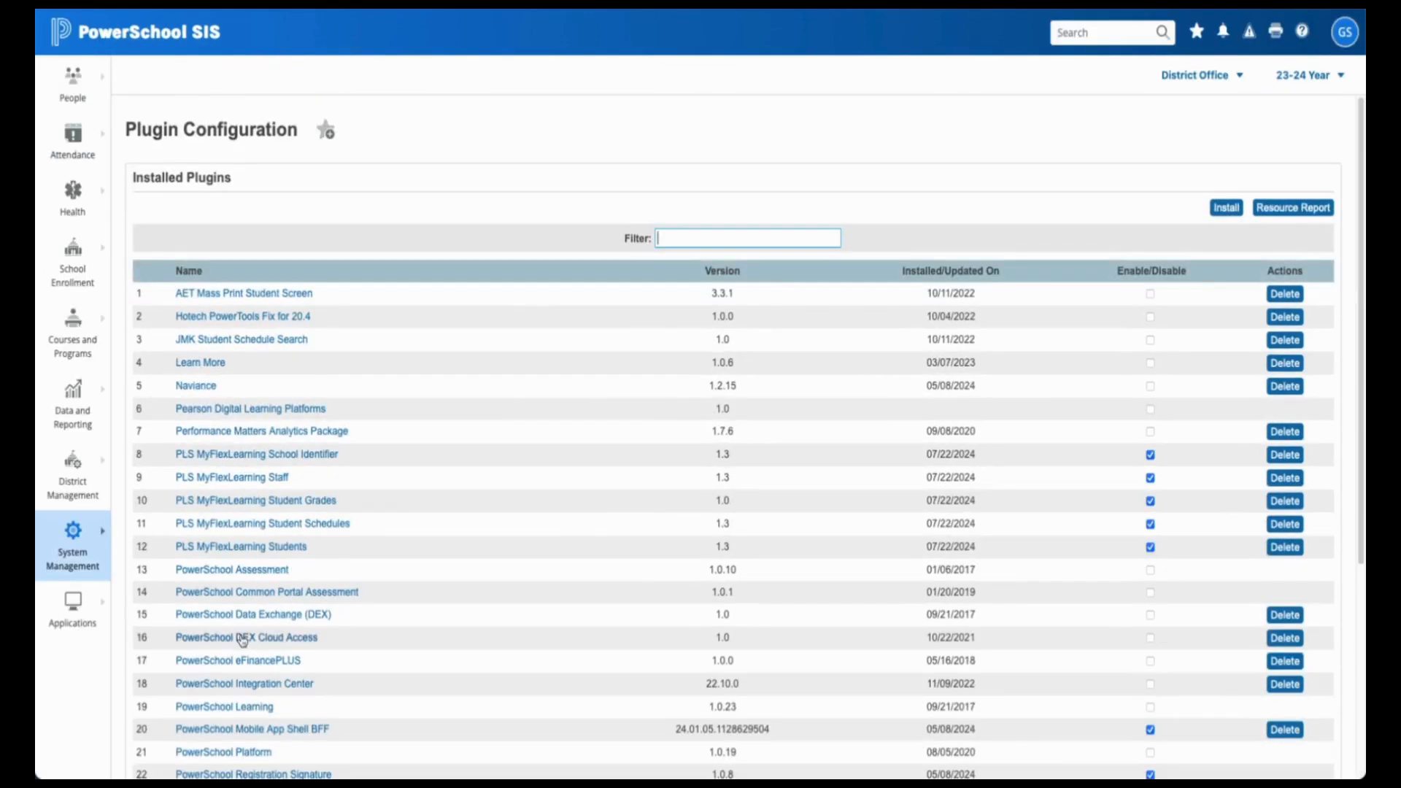
{"action": "scroll", "coordinate": [244, 639], "scroll_direction": "down", "scroll_amount": 1}
{"action": "scroll", "coordinate": [247, 642], "scroll_direction": "down", "scroll_amount": 3}
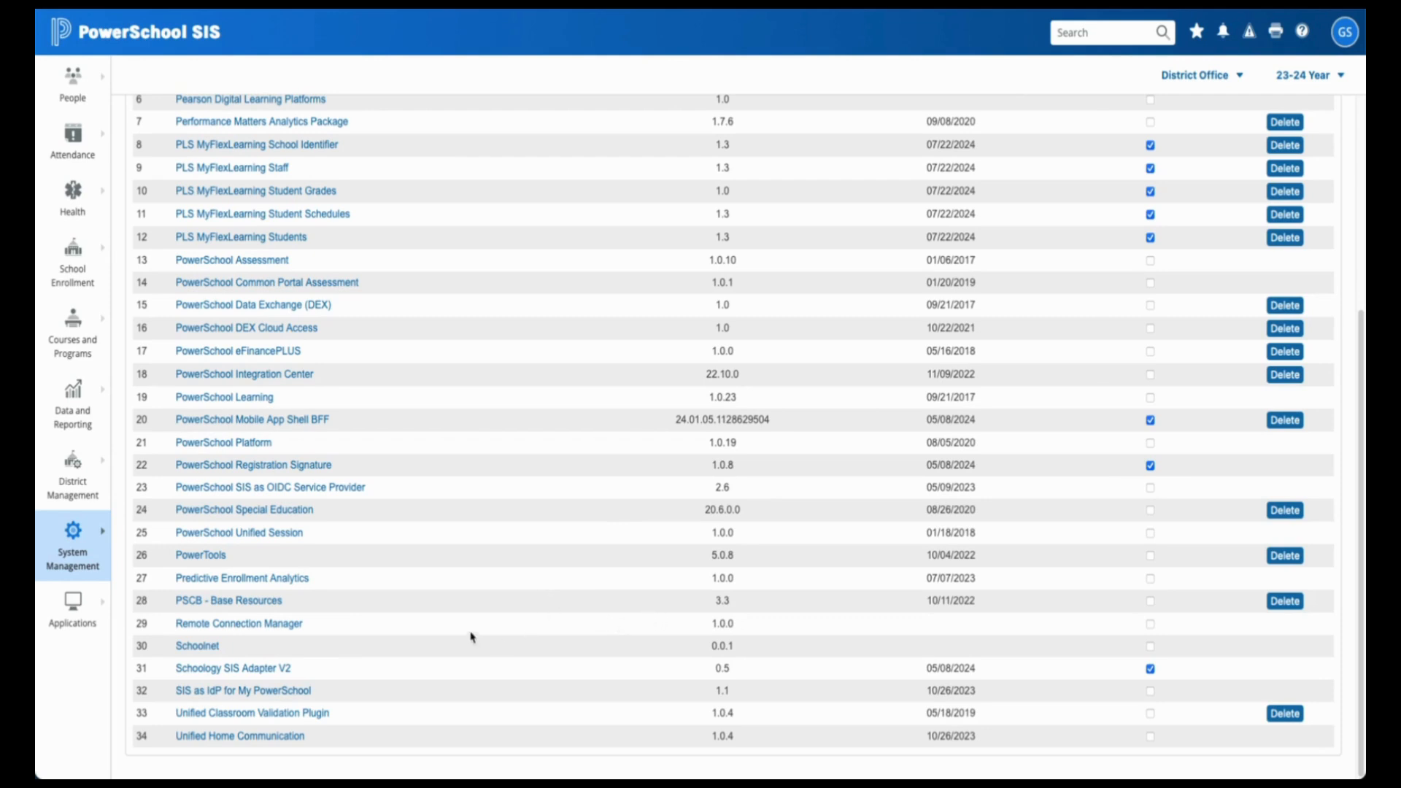
{"action": "left_click", "coordinate": [277, 628]}
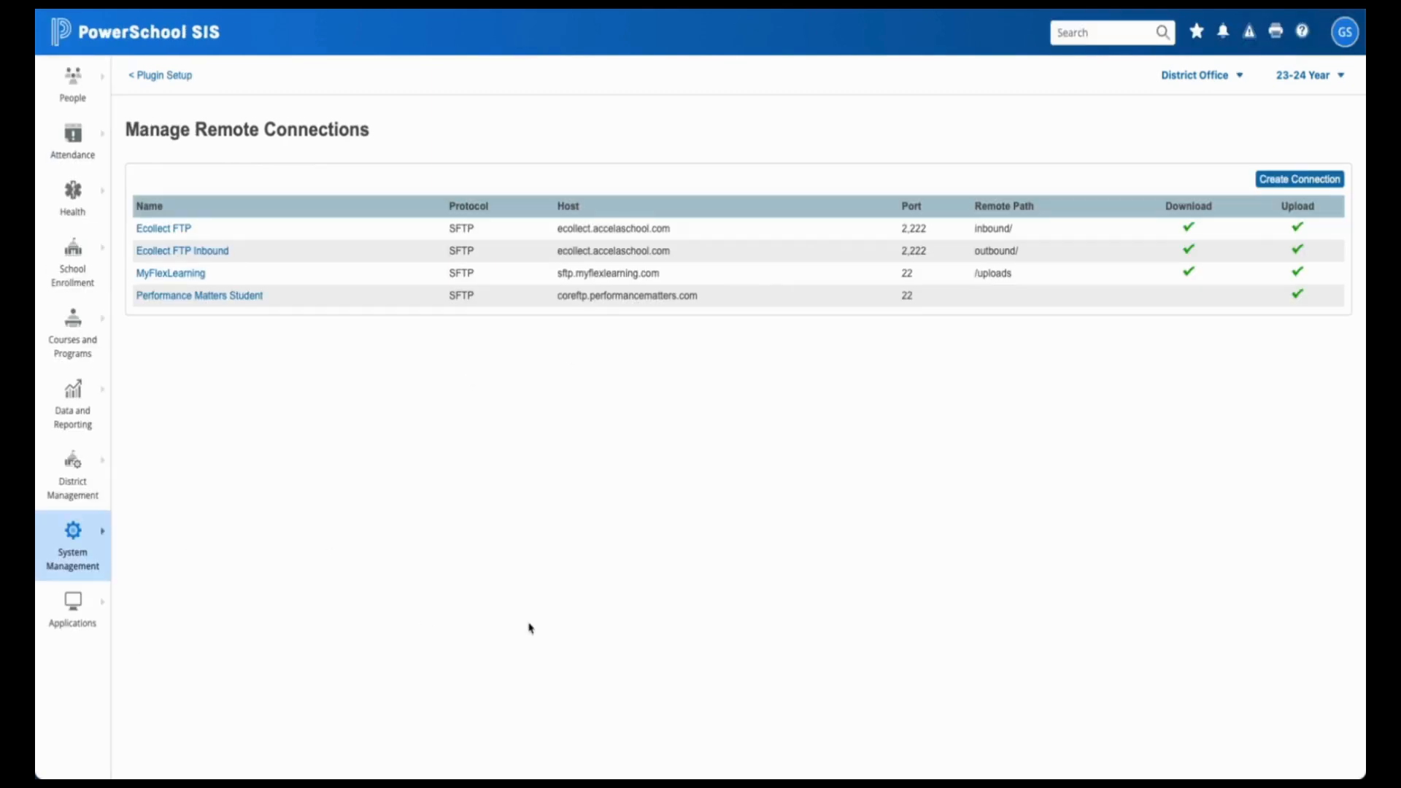
- Open the MyFlexLearning connection, check its name and host, and test the SFTP connection
{"action": "left_click", "coordinate": [183, 274]}
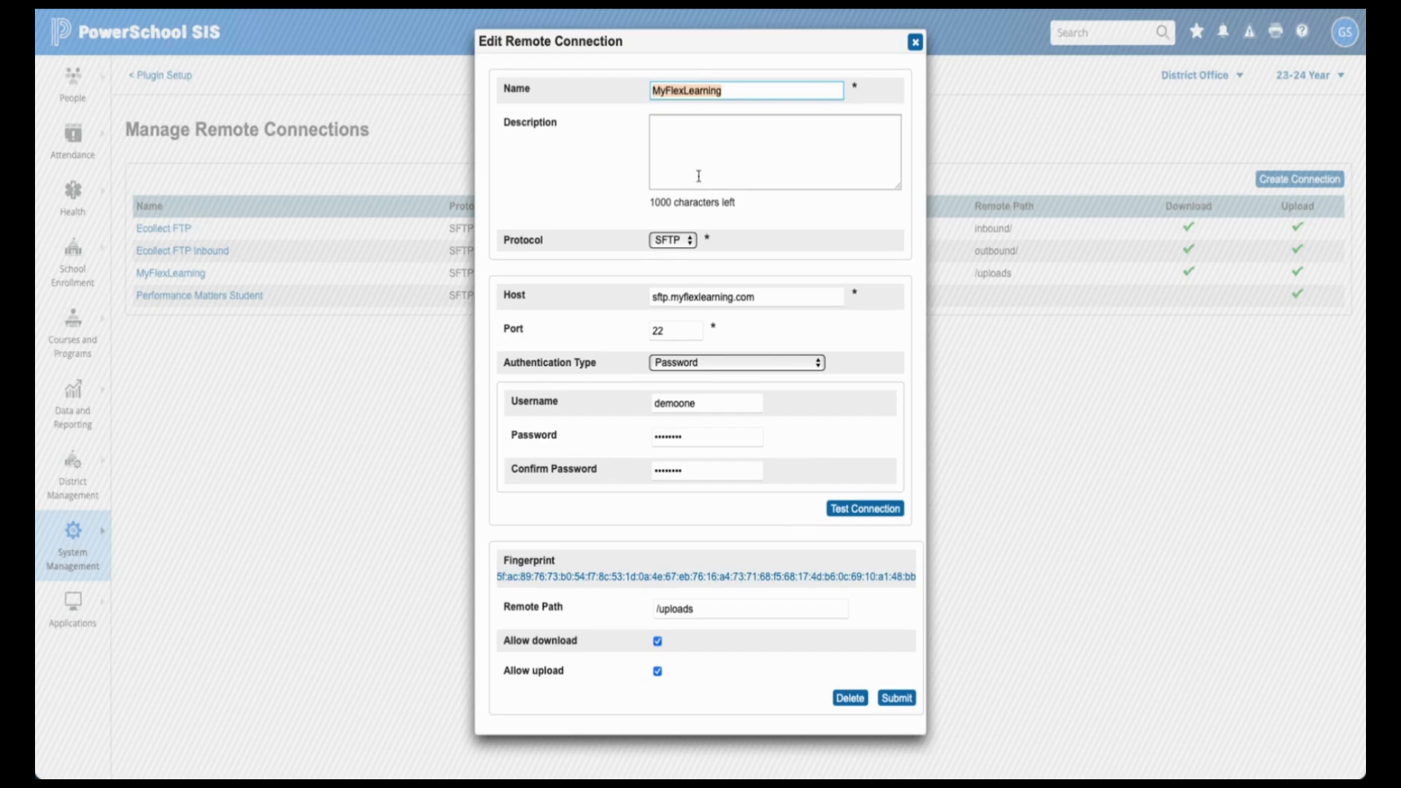
{"action": "left_click", "coordinate": [759, 92]}
{"action": "left_click", "coordinate": [793, 300]}
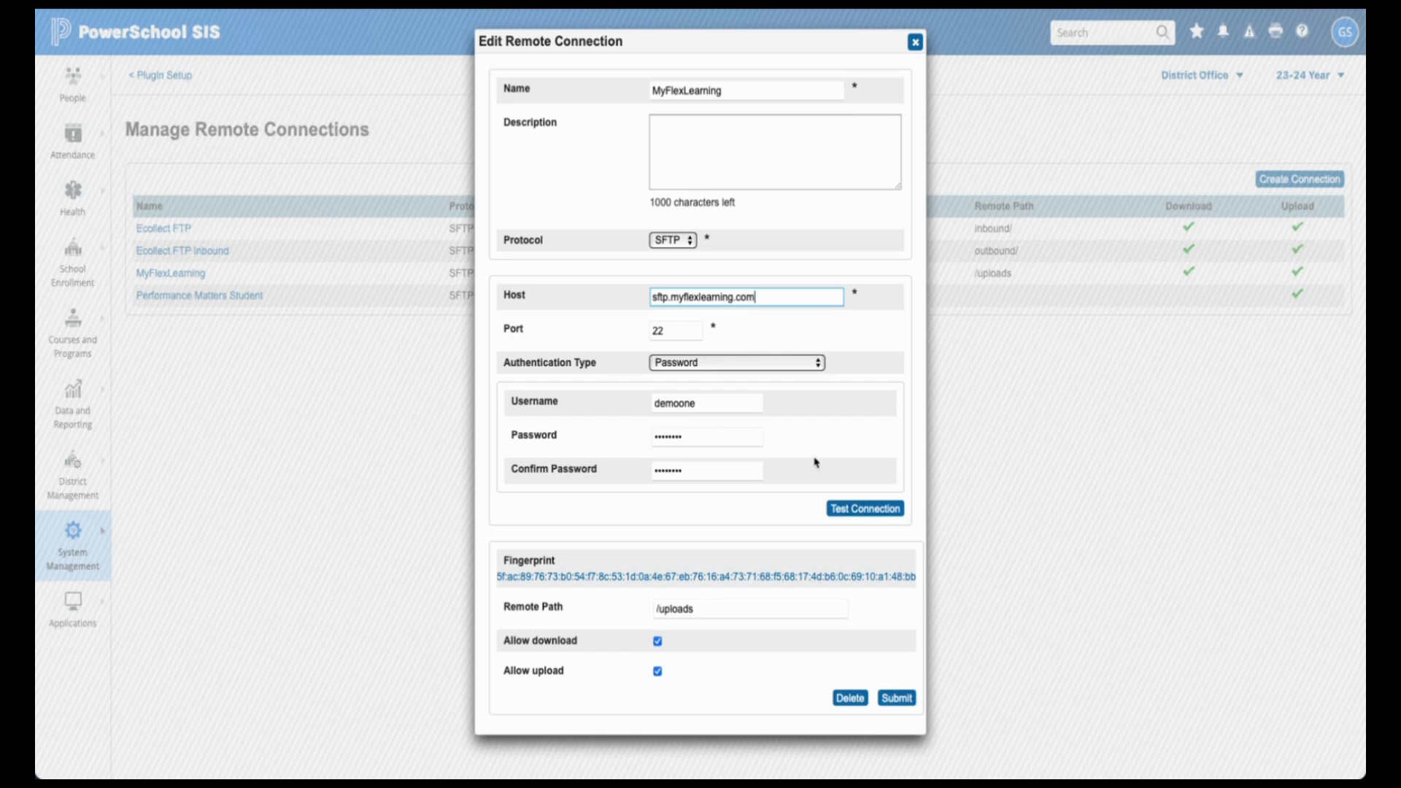
{"action": "left_click", "coordinate": [898, 511]}
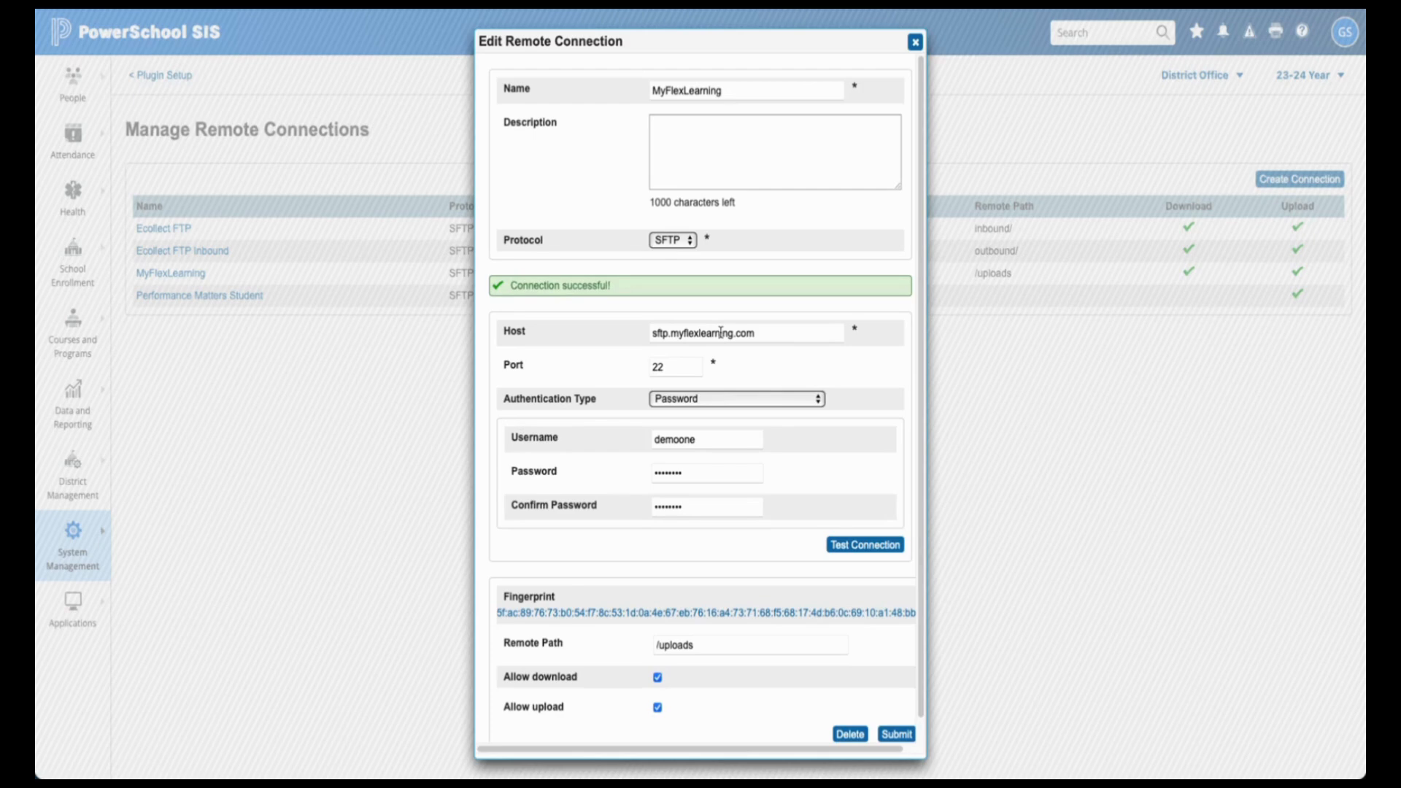
{"action": "scroll", "coordinate": [712, 540], "scroll_direction": "down", "scroll_amount": 1}
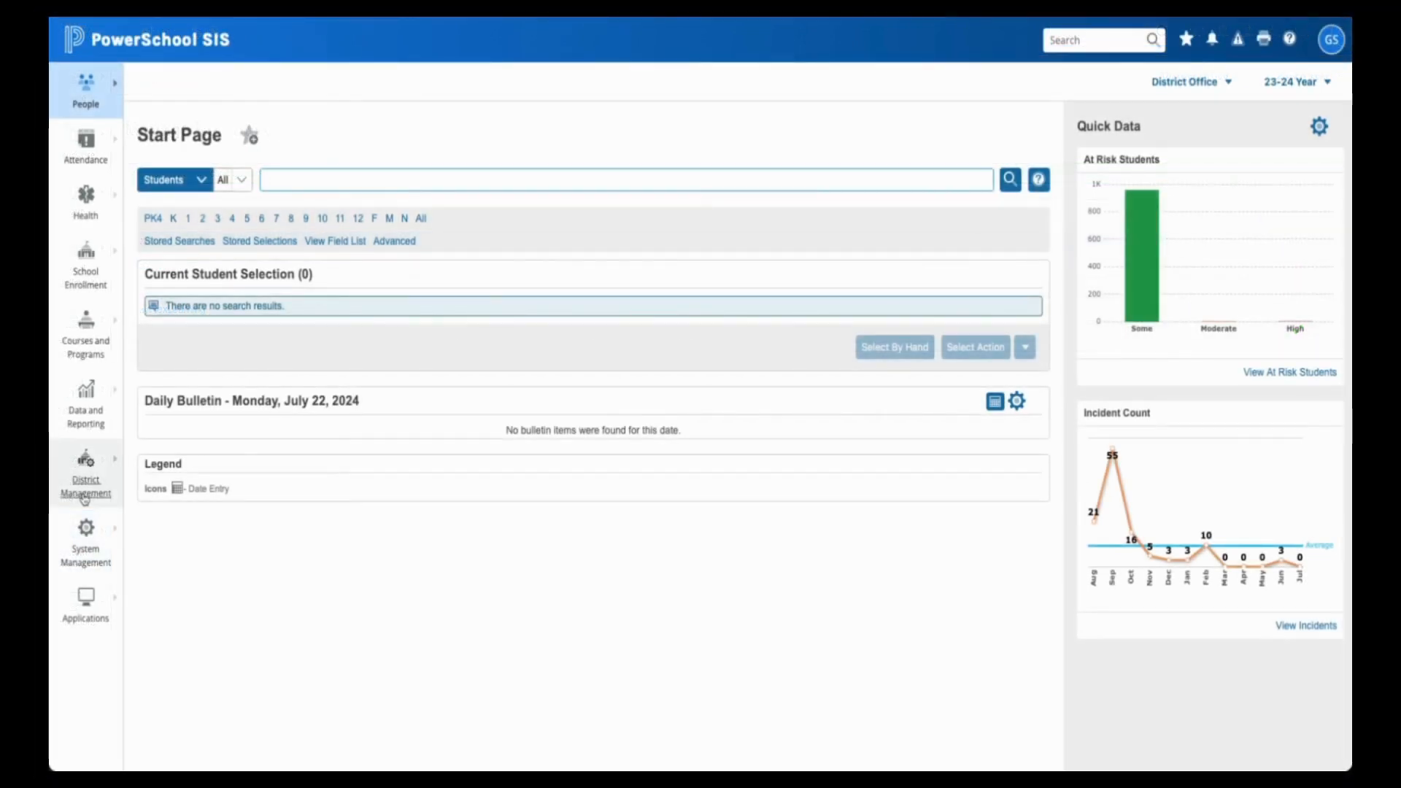
- Go through District Management > Data and Reporting > Exports to the Data Export Manager
{"action": "left_click", "coordinate": [85, 498]}
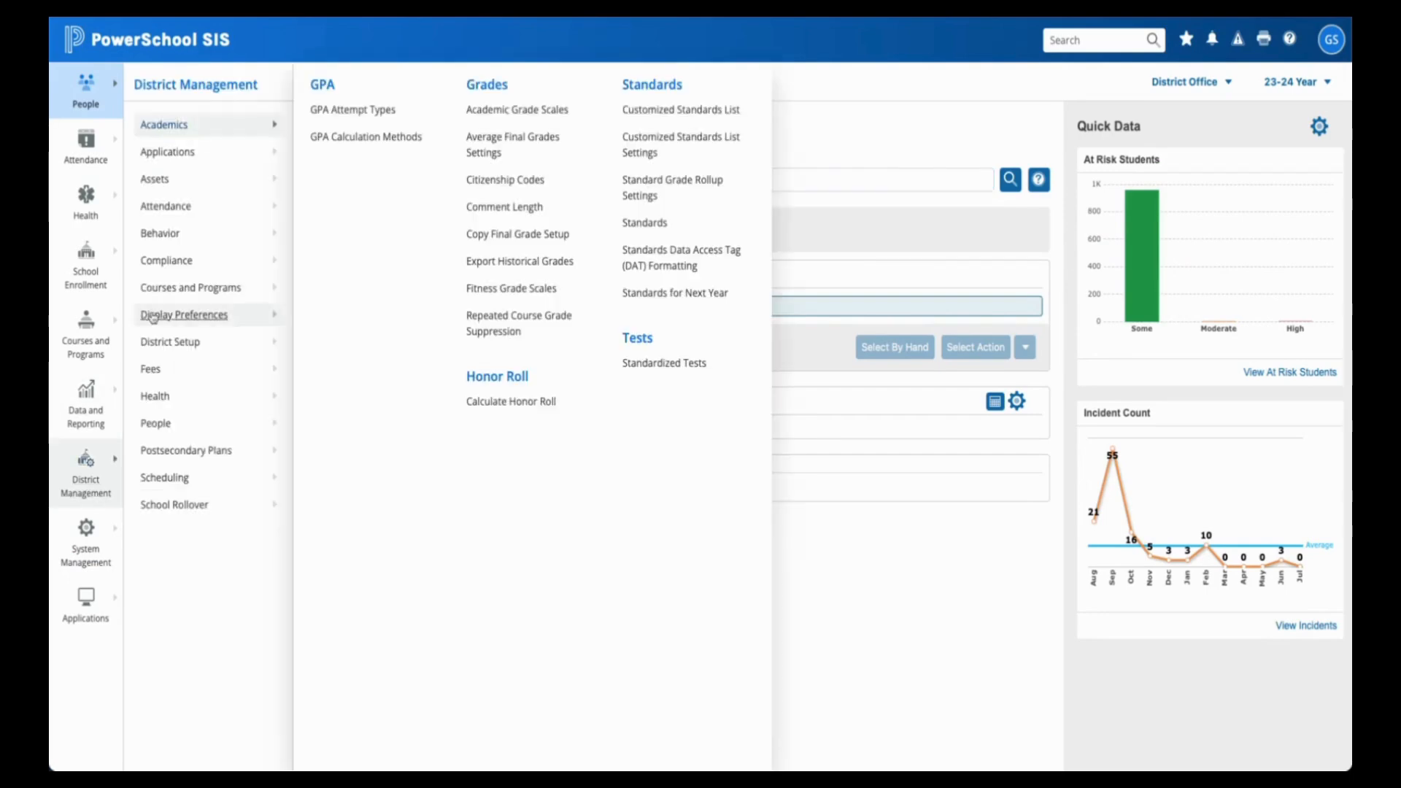
{"action": "left_click", "coordinate": [82, 409]}
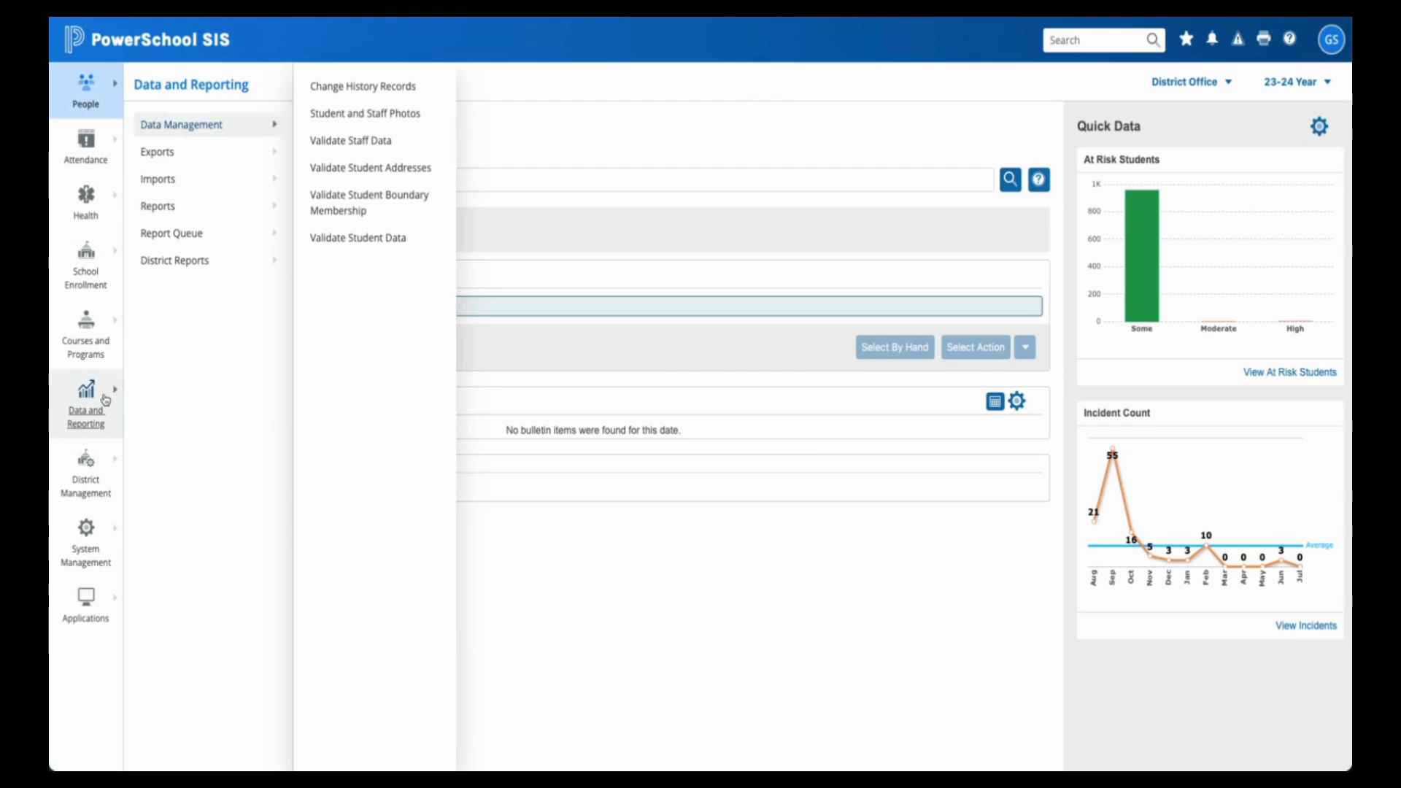
{"action": "left_click", "coordinate": [188, 157]}
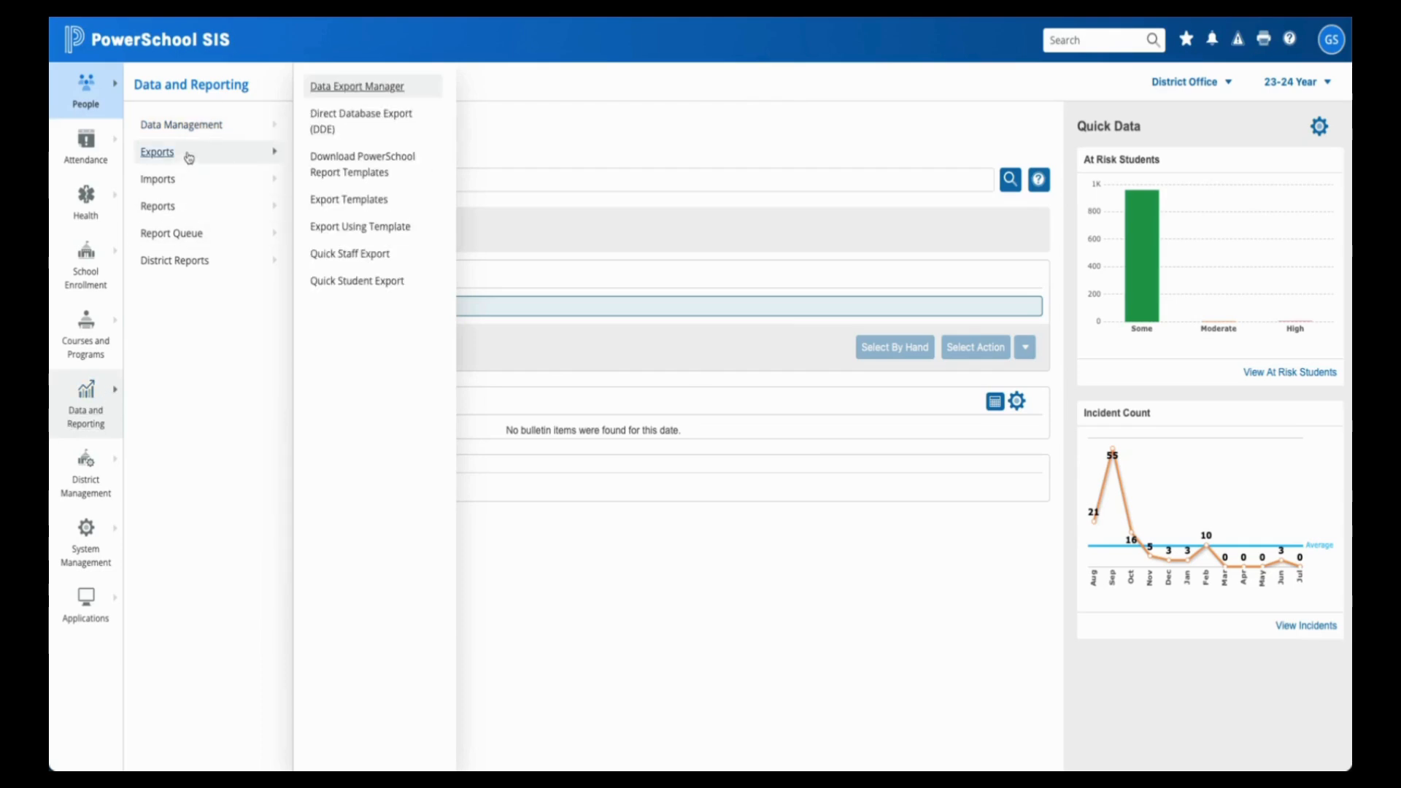
{"action": "left_click", "coordinate": [377, 89]}
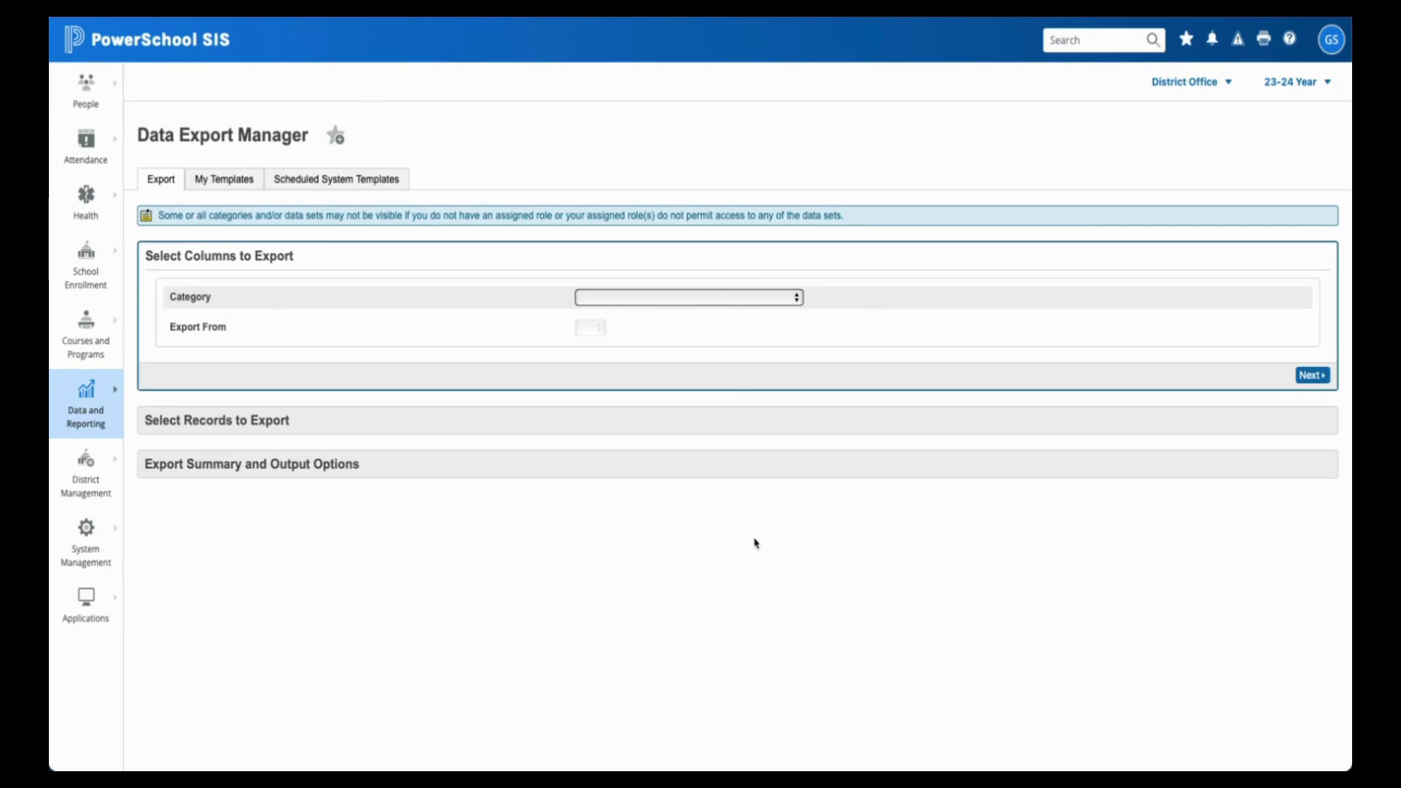
- Show all categories and choose NQ - com.localdistrict.jss.PLS_MyFlexLearning_Students as the Export From source
{"action": "left_click", "coordinate": [625, 302]}
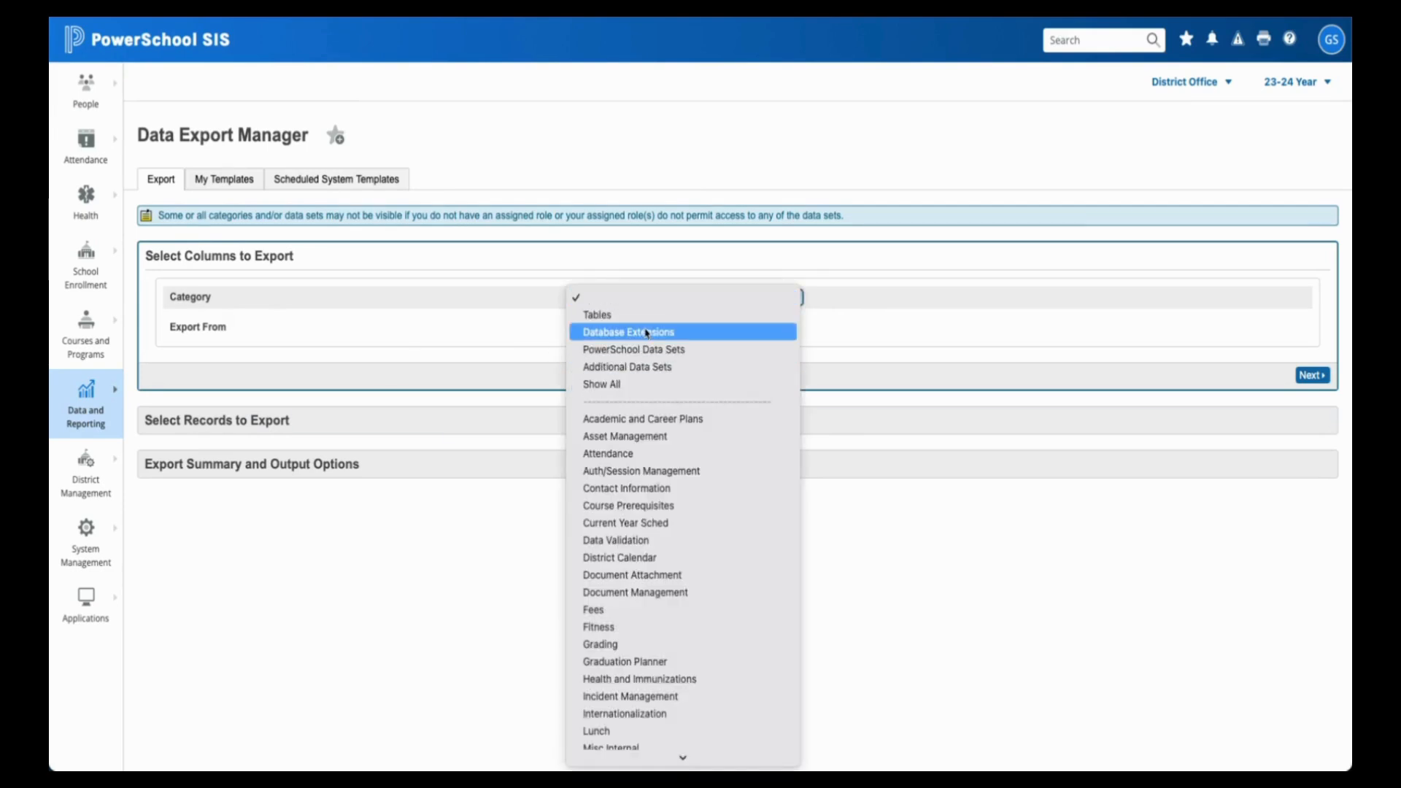
{"action": "left_click", "coordinate": [634, 386]}
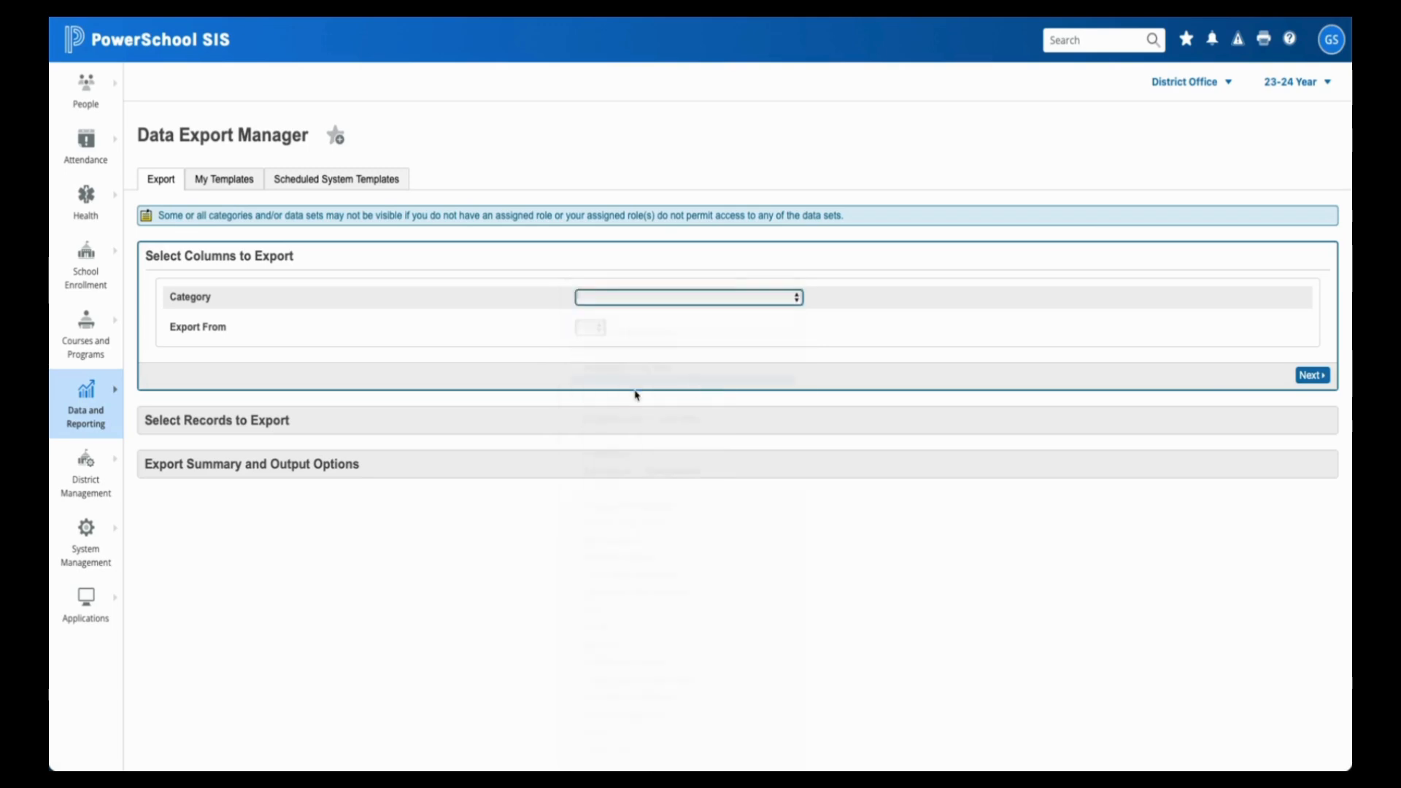
{"action": "left_click", "coordinate": [724, 334]}
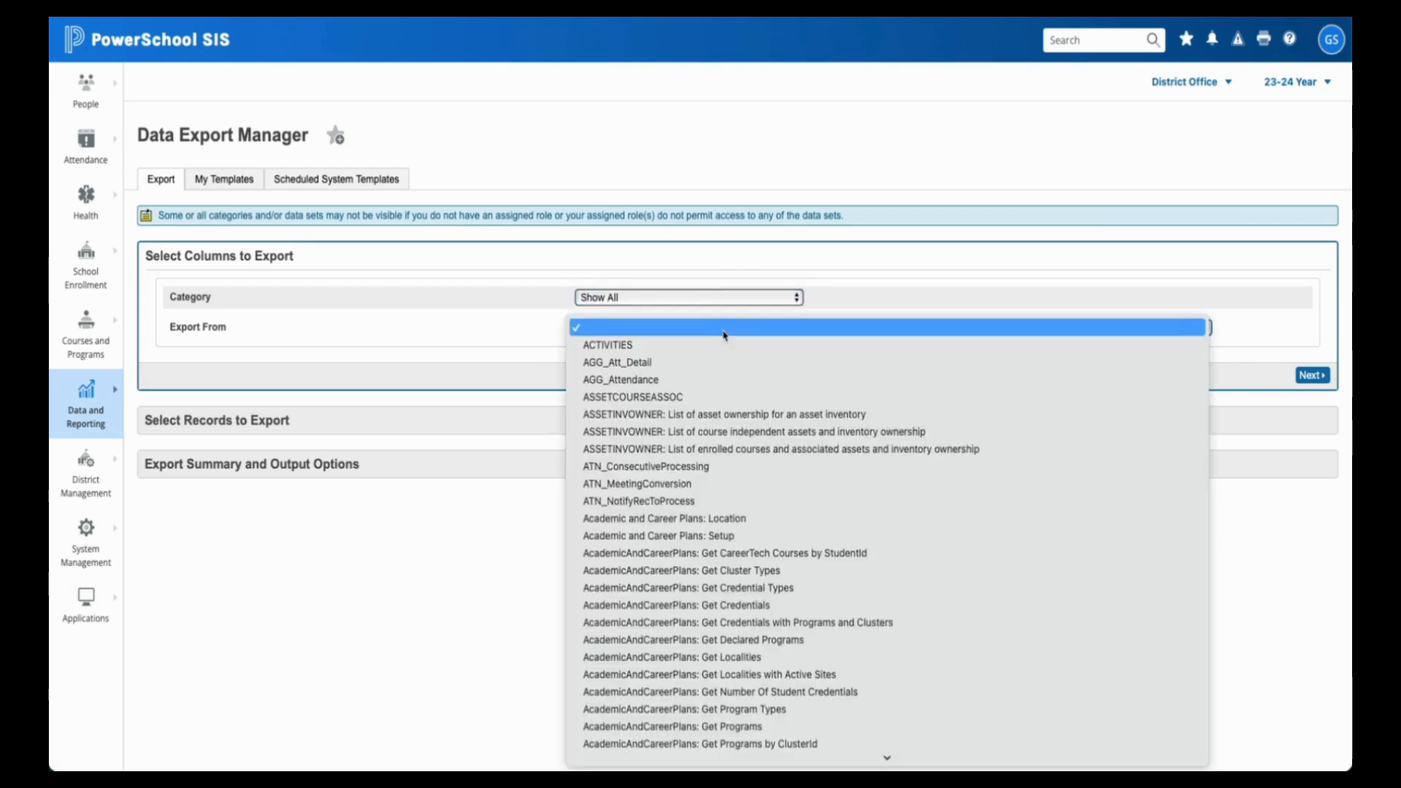
{"action": "scroll", "coordinate": [716, 485], "scroll_direction": "down", "scroll_amount": 15}
{"action": "scroll", "coordinate": [716, 486], "scroll_direction": "down", "scroll_amount": 20}
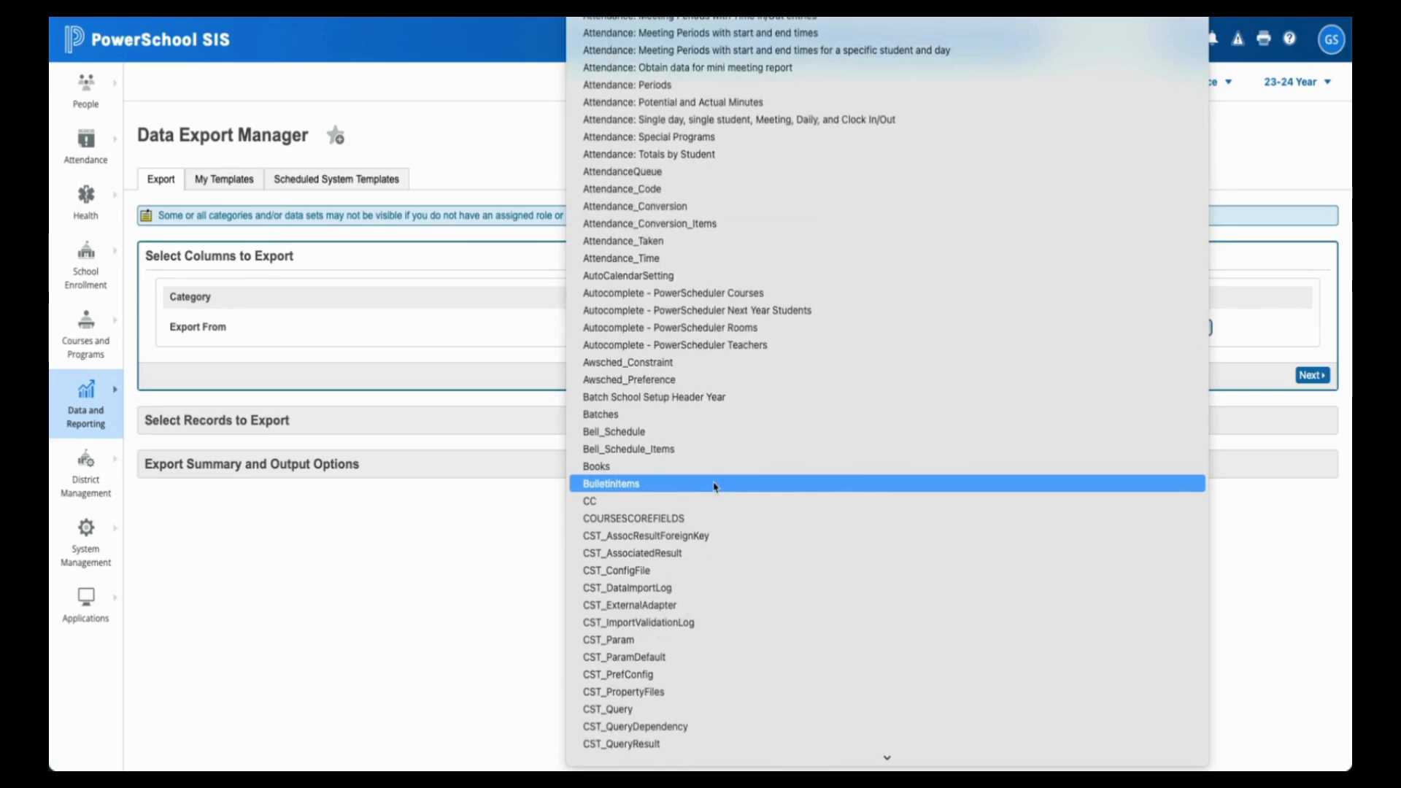
{"action": "scroll", "coordinate": [714, 486], "scroll_direction": "down", "scroll_amount": 20}
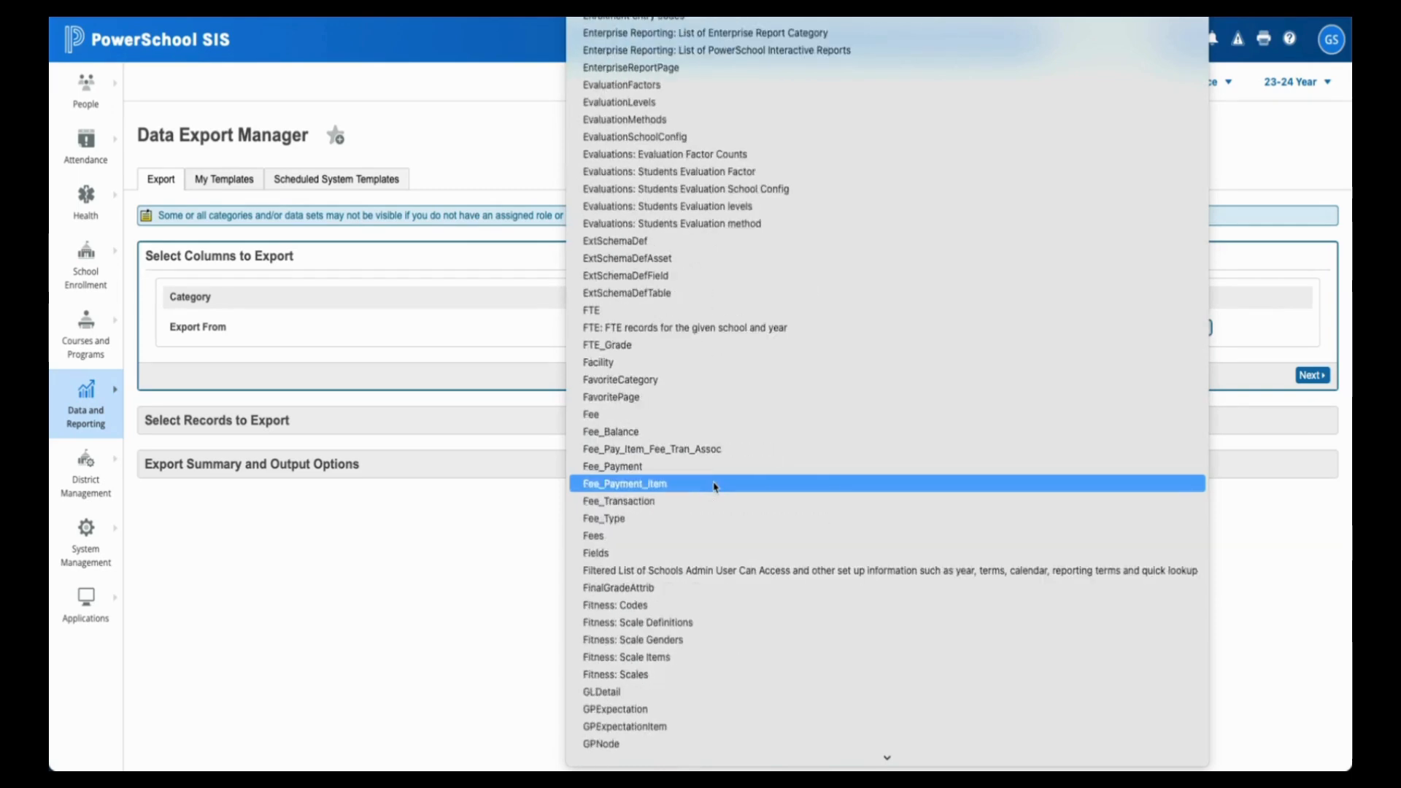
{"action": "scroll", "coordinate": [715, 486], "scroll_direction": "down", "scroll_amount": 4}
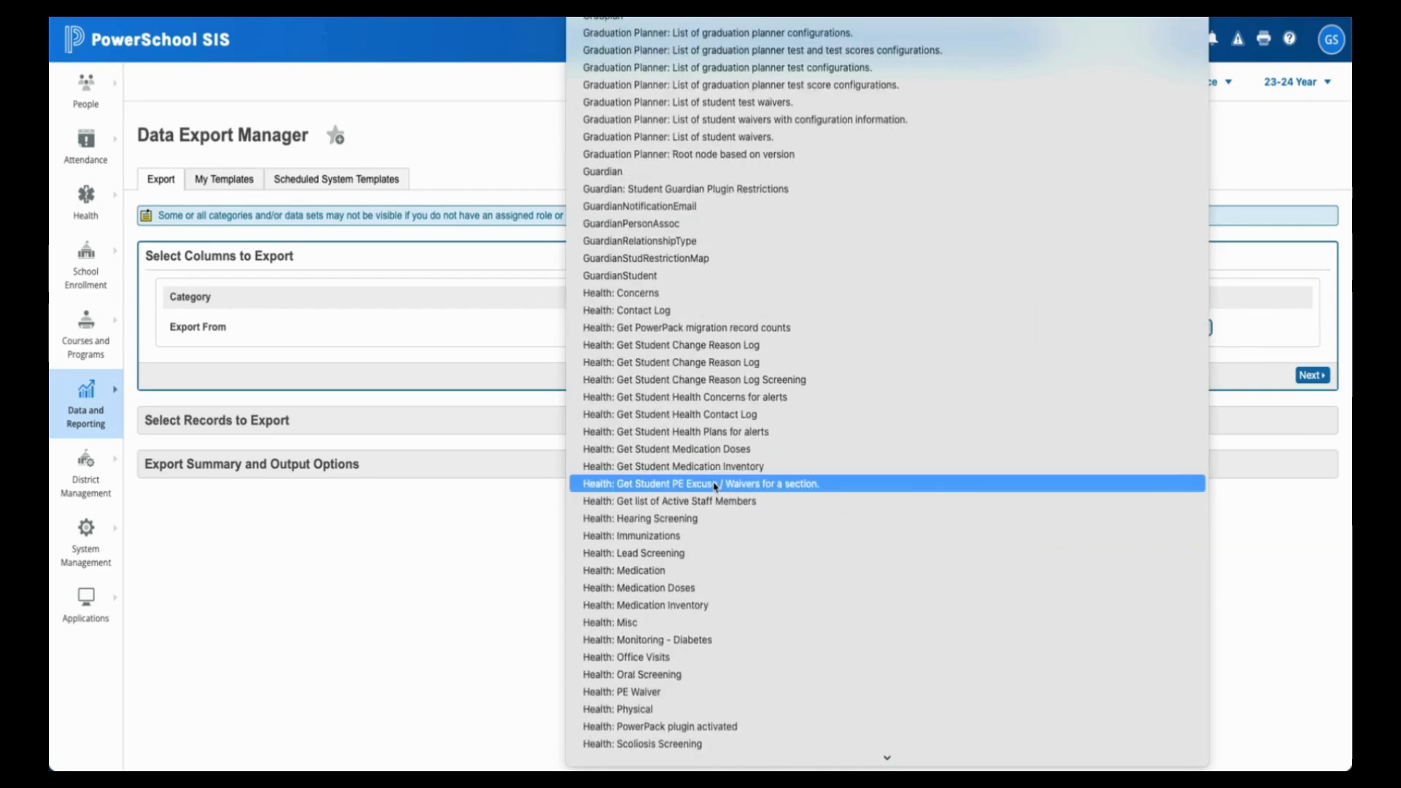
{"action": "scroll", "coordinate": [714, 486], "scroll_direction": "down", "scroll_amount": 20}
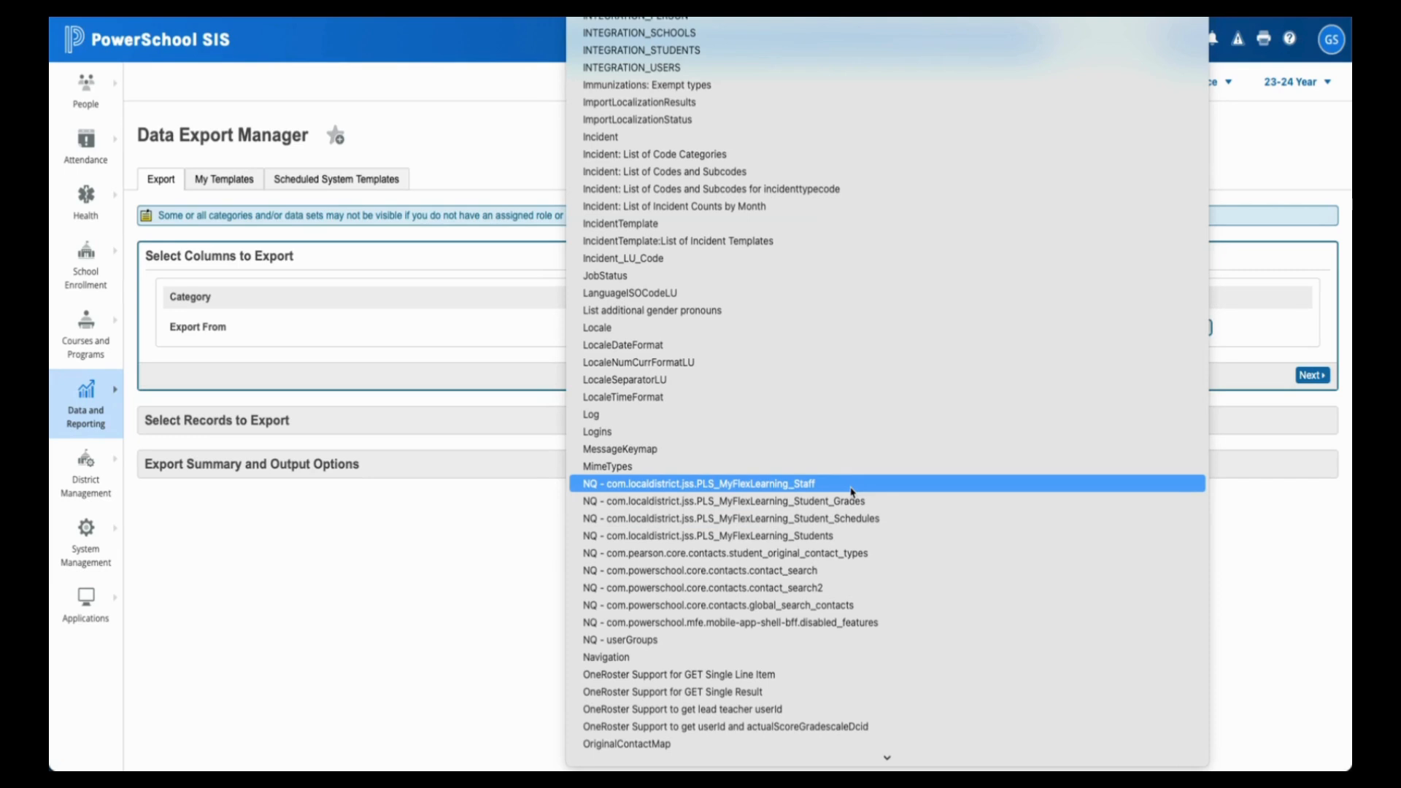
{"action": "left_click", "coordinate": [945, 535]}
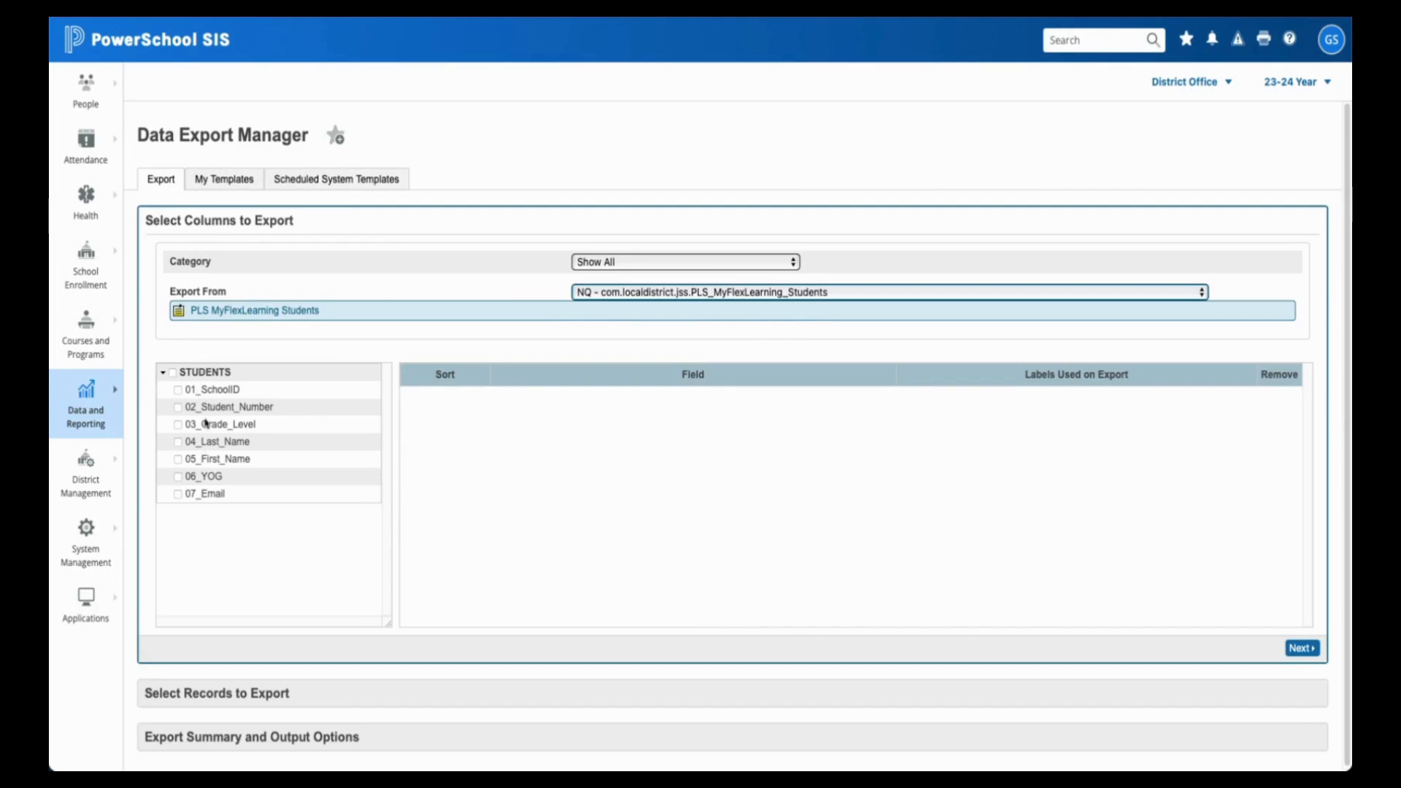
- Include all seven STUDENTS fields and shorten labels to SchoolID, Student_Number and Grade_Level before record selection
{"action": "left_click", "coordinate": [173, 373]}
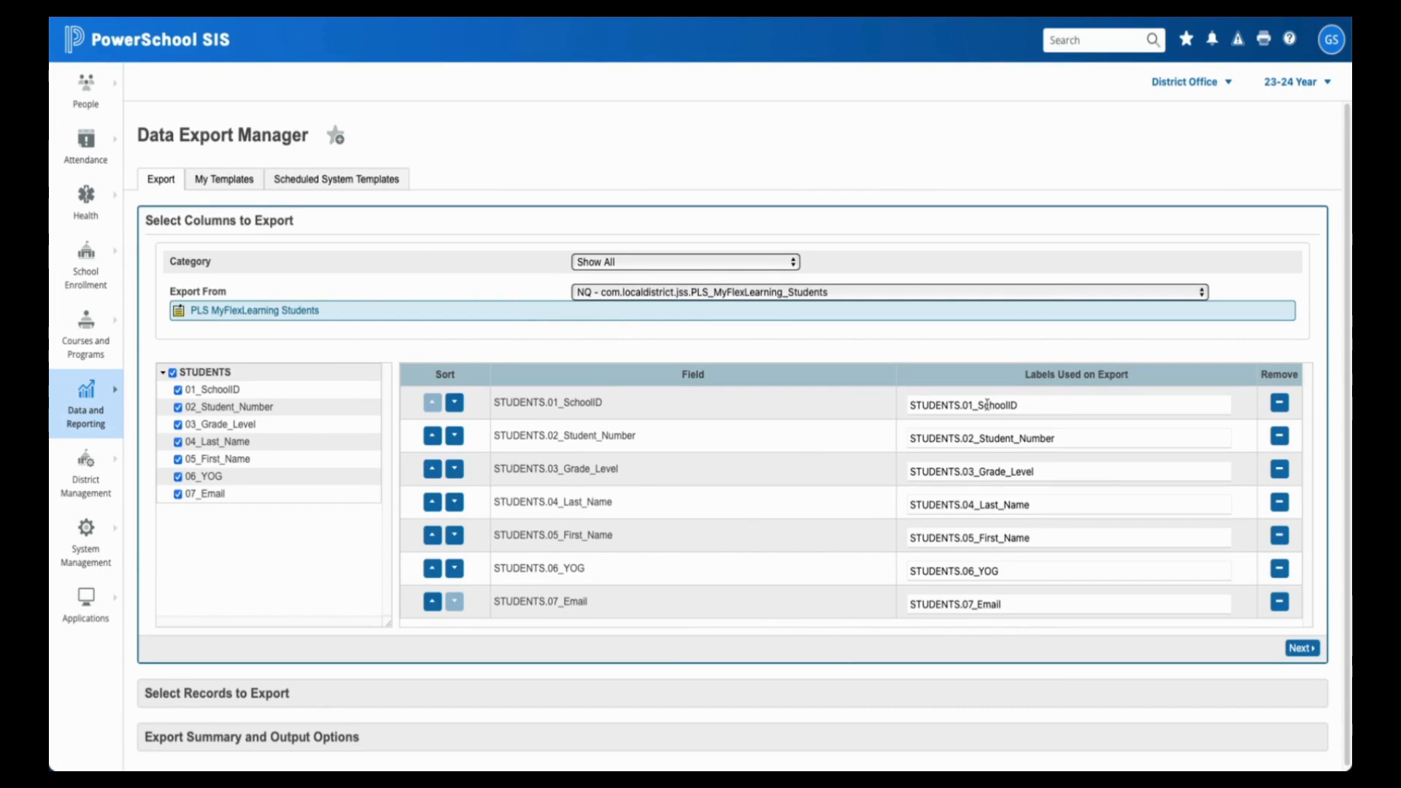
{"action": "left_click_drag", "start_coordinate": [980, 405], "coordinate": [895, 406]}
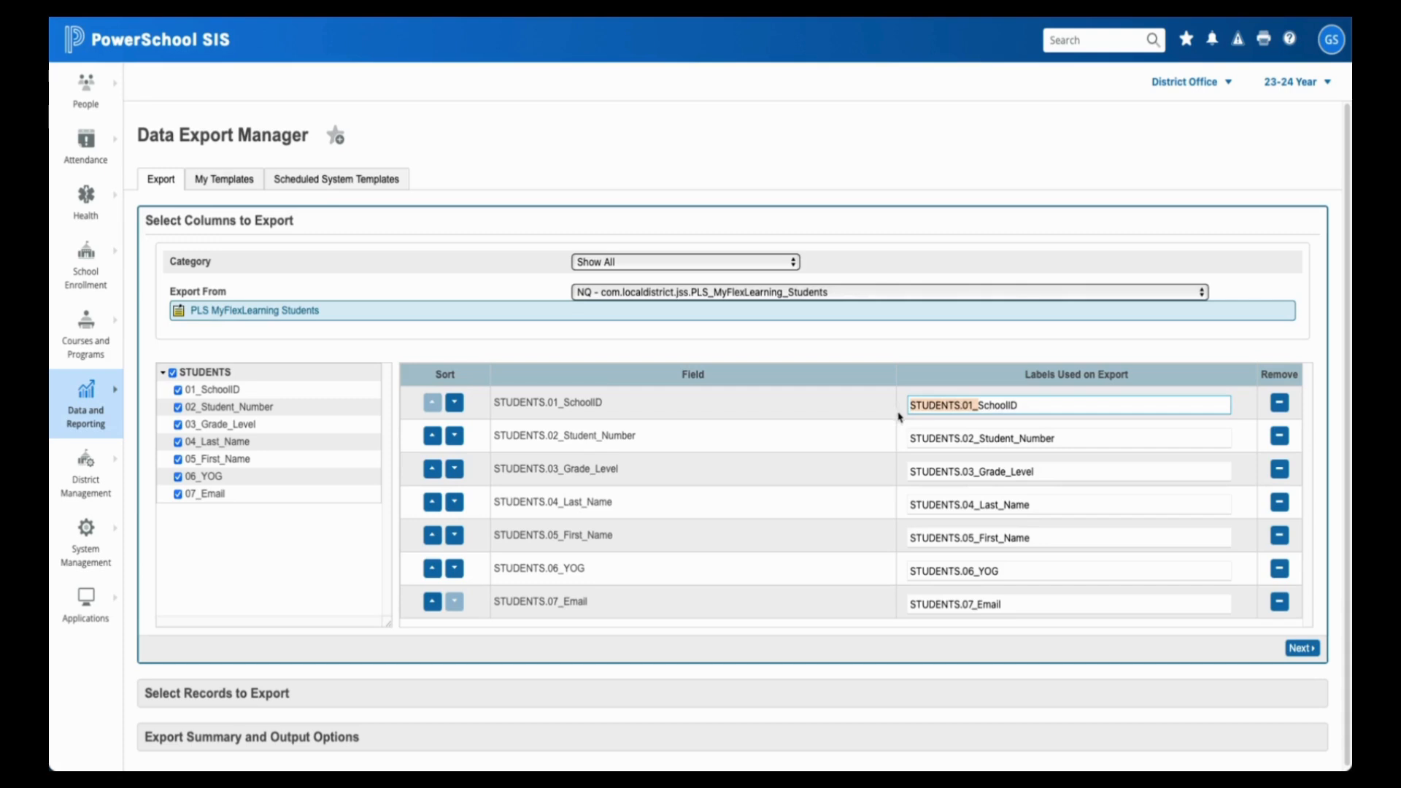
{"action": "key", "text": "BackSpace"}
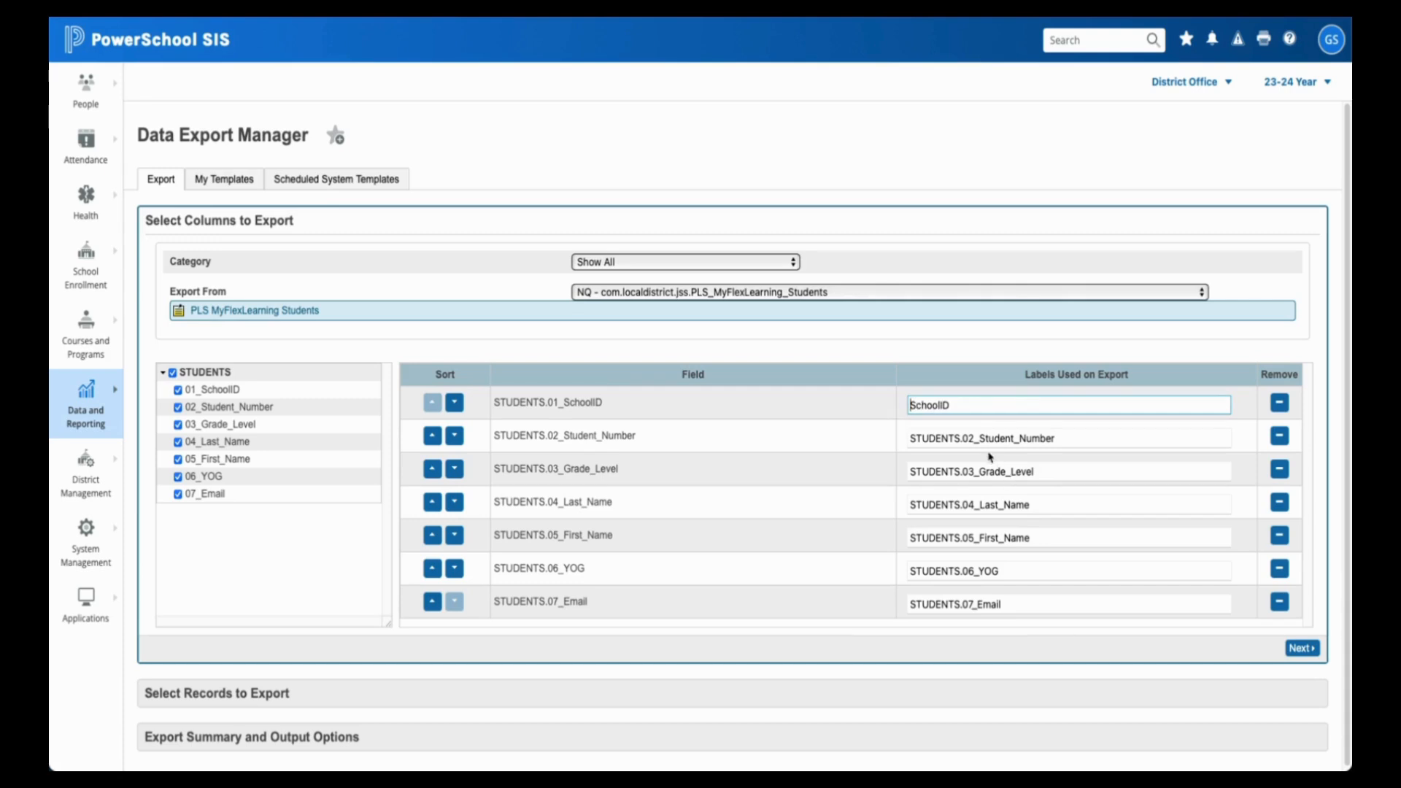
{"action": "left_click_drag", "start_coordinate": [980, 439], "coordinate": [883, 443]}
{"action": "key", "text": "BackSpace"}
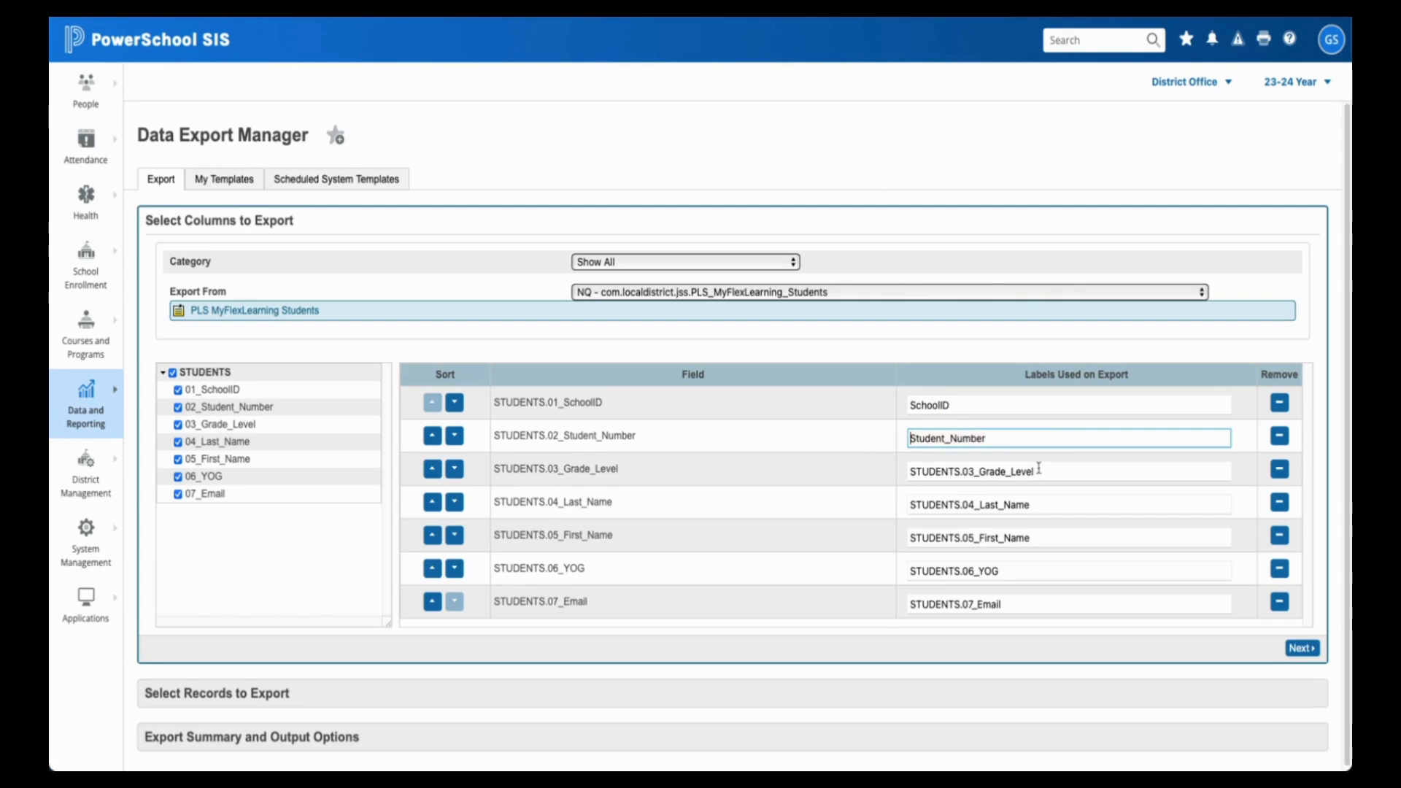
{"action": "left_click_drag", "start_coordinate": [980, 468], "coordinate": [910, 471]}
{"action": "key", "text": "BackSpace"}
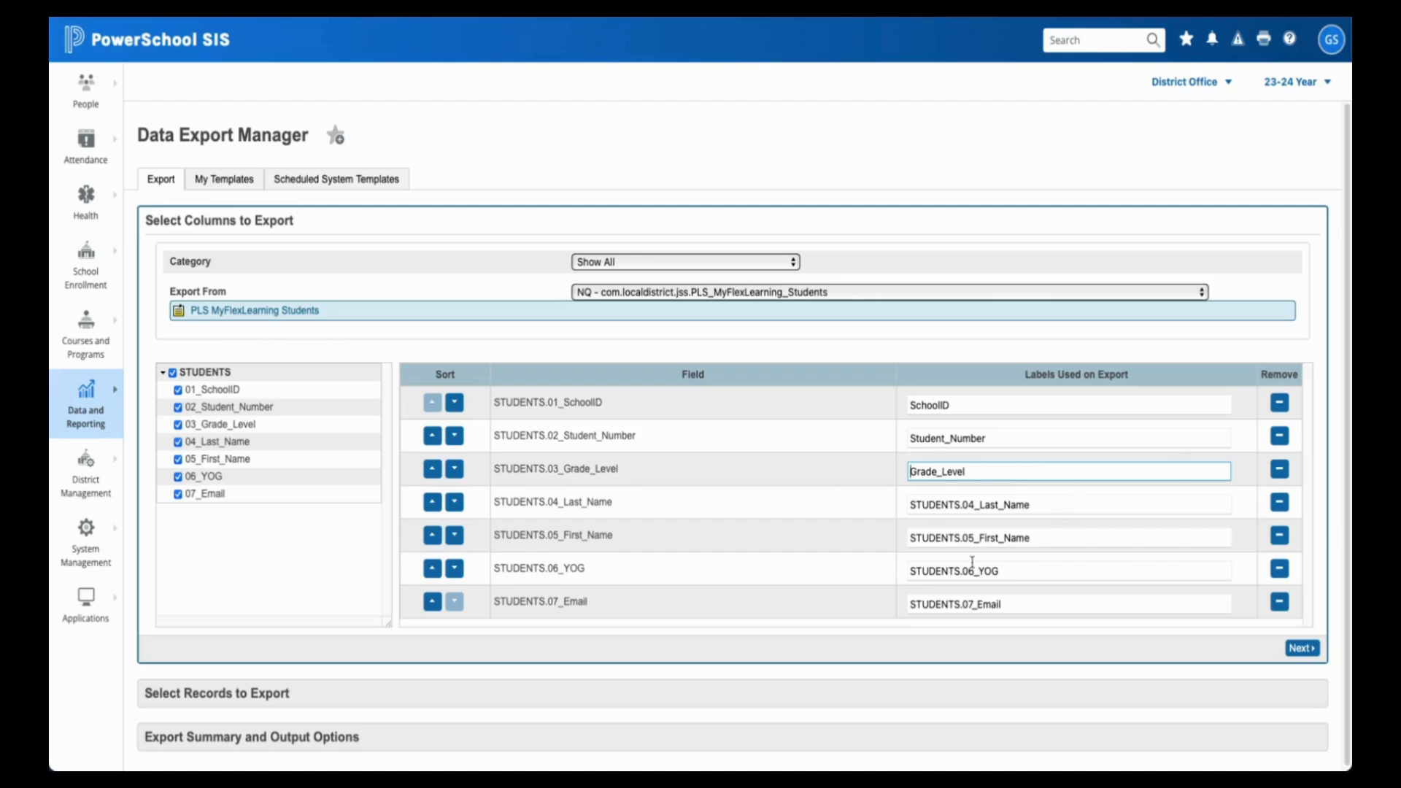
{"action": "scroll", "coordinate": [821, 658], "scroll_direction": "down", "scroll_amount": 1}
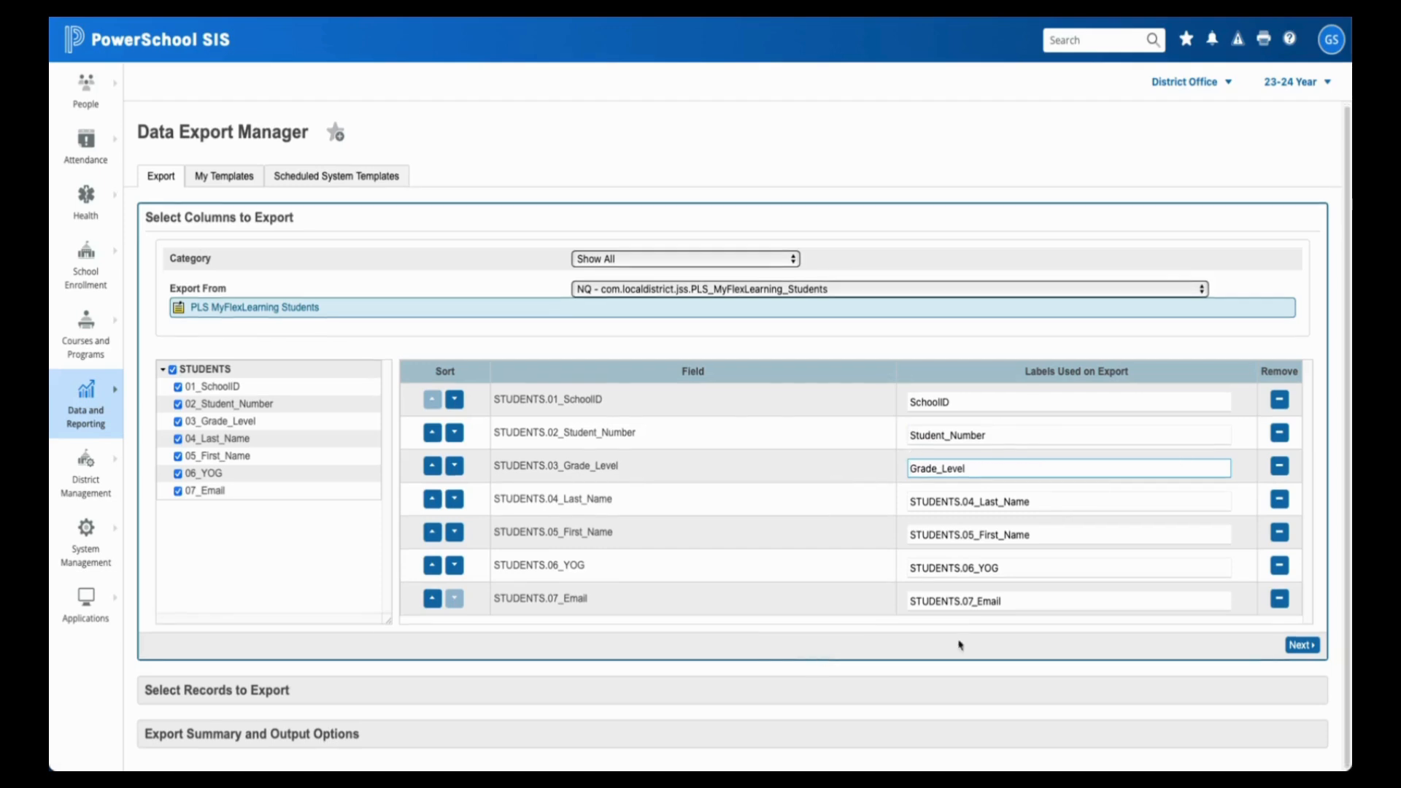
{"action": "left_click", "coordinate": [978, 698]}
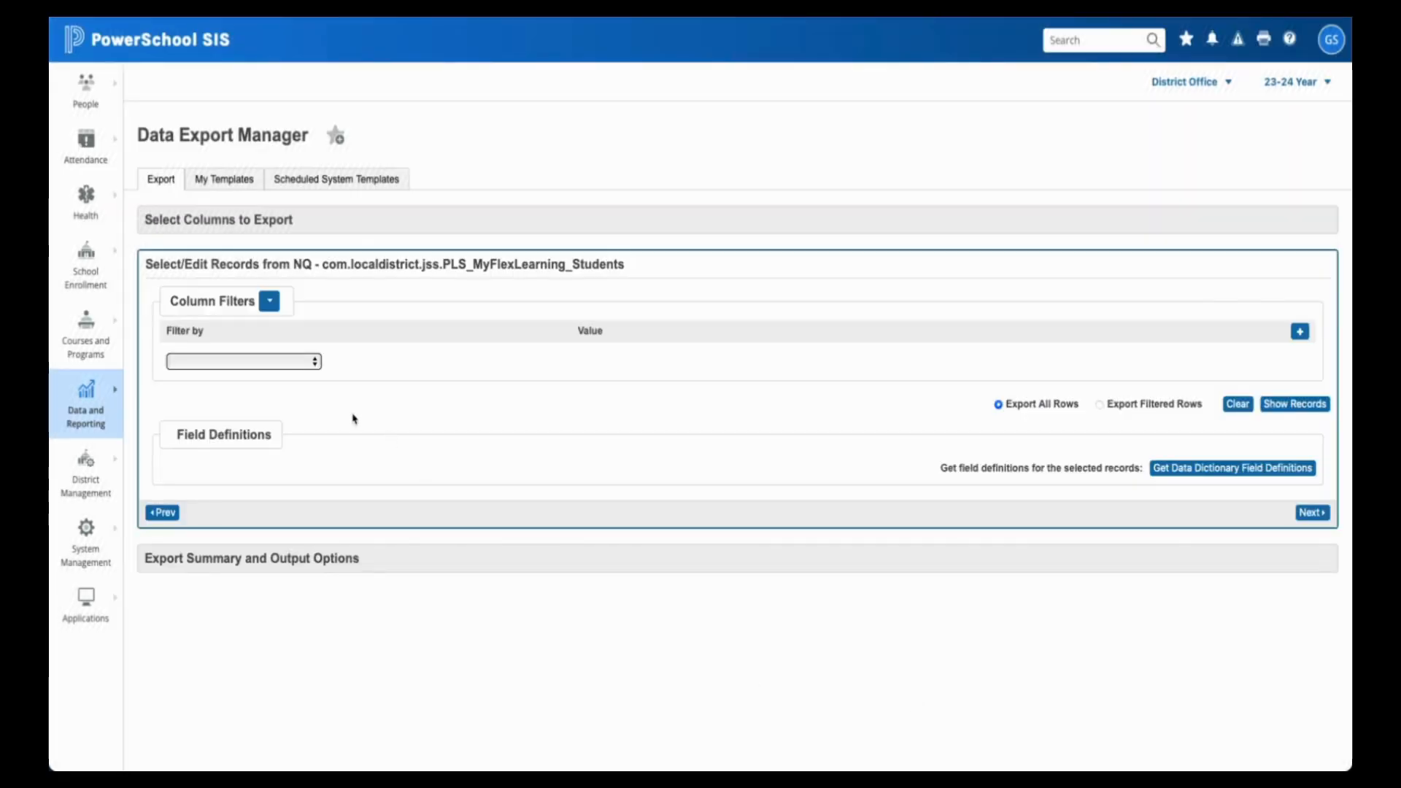
- Leave Filter by empty, preview all 597 student records, and continue to Export Summary
{"action": "left_click", "coordinate": [241, 362]}
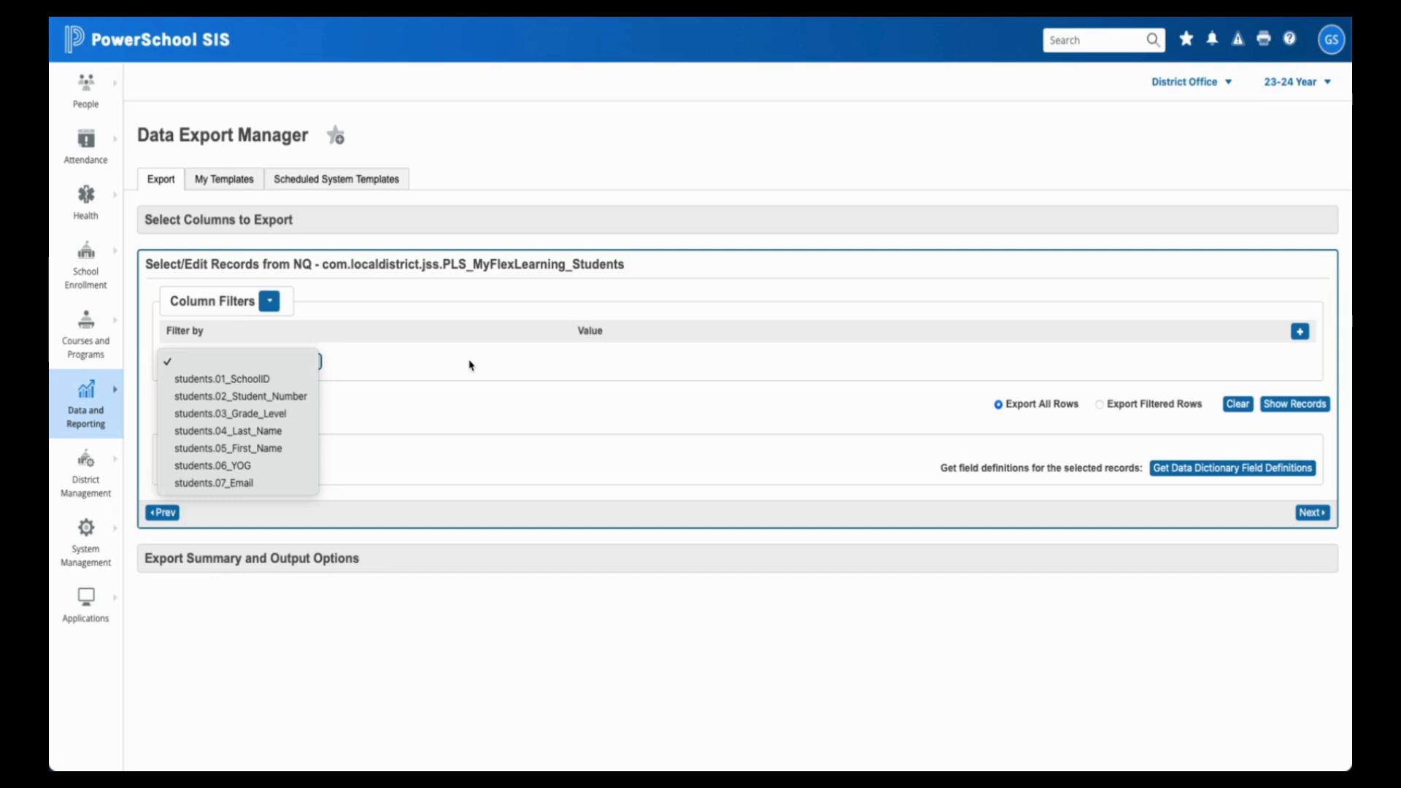
{"action": "left_click", "coordinate": [666, 397]}
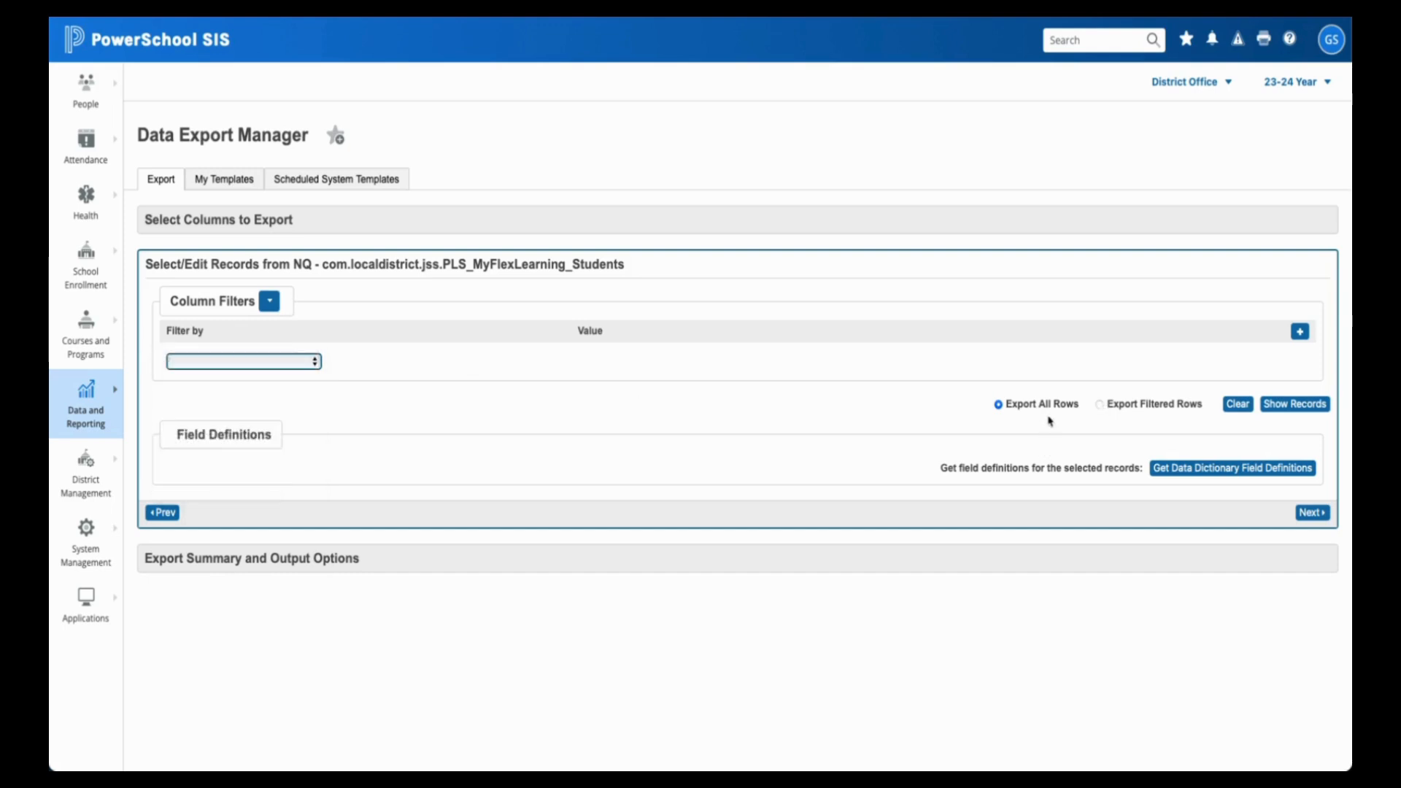
{"action": "left_click", "coordinate": [1294, 405]}
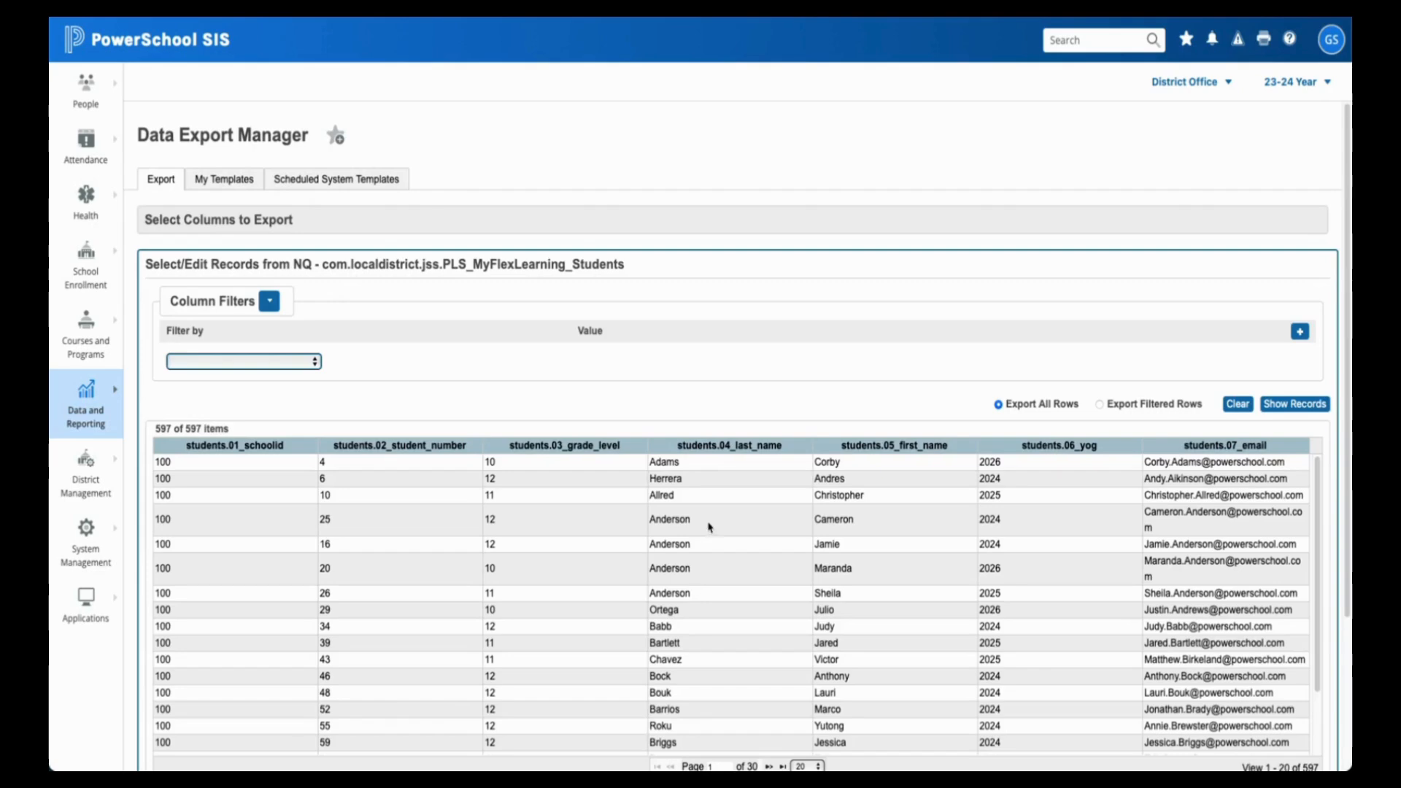
{"action": "scroll", "coordinate": [711, 526], "scroll_direction": "down", "scroll_amount": 1}
{"action": "scroll", "coordinate": [716, 511], "scroll_direction": "up", "scroll_amount": 1}
{"action": "scroll", "coordinate": [737, 352], "scroll_direction": "down", "scroll_amount": 1}
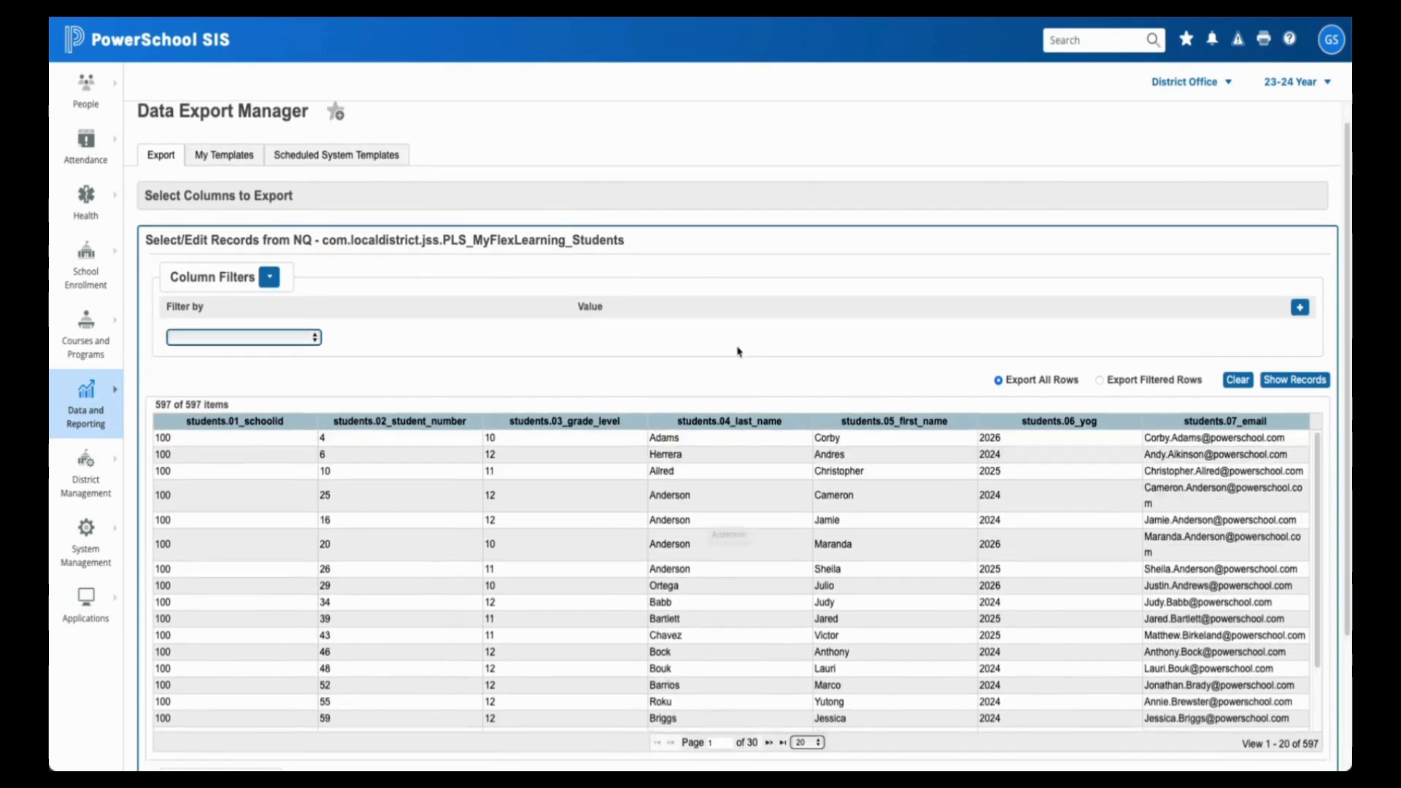
{"action": "scroll", "coordinate": [737, 351], "scroll_direction": "down", "scroll_amount": 1}
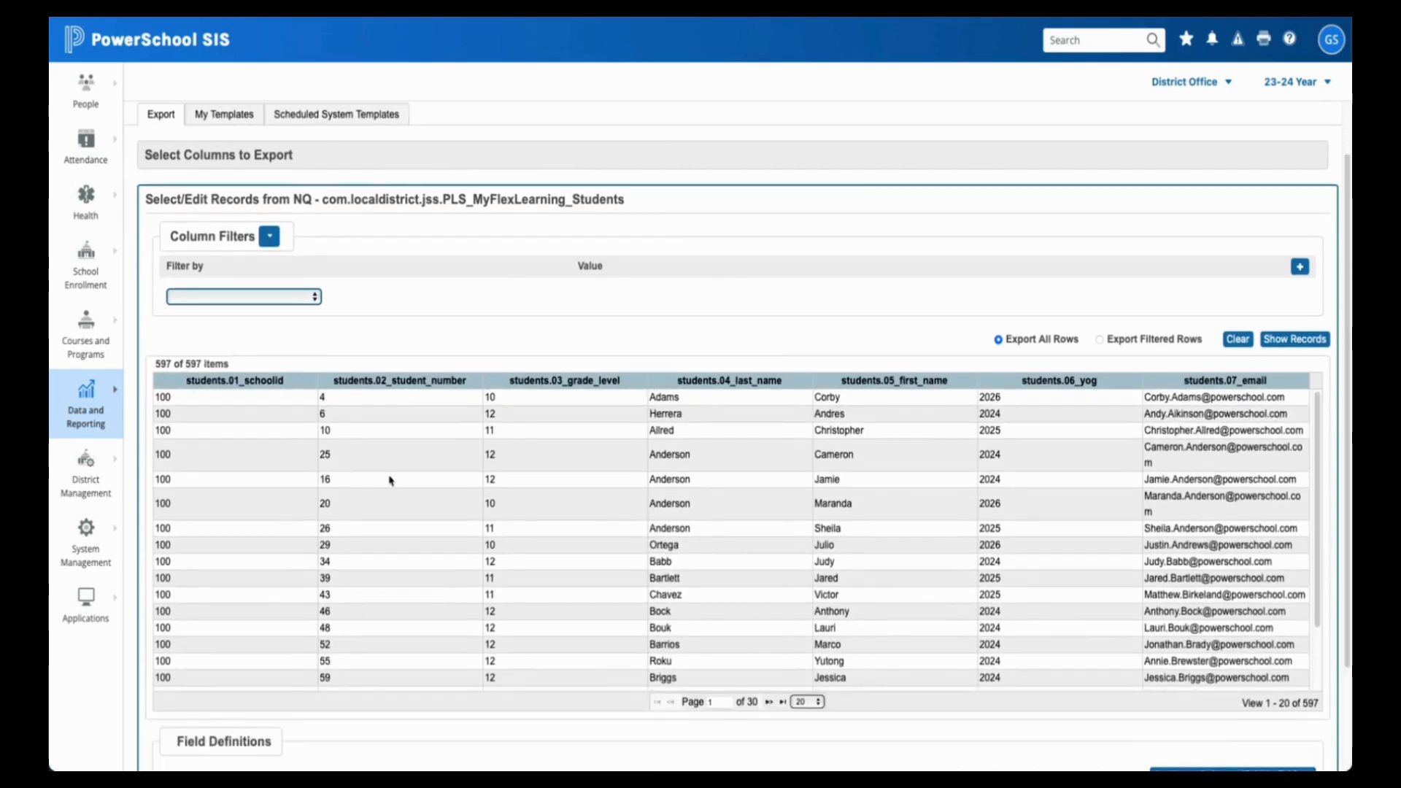
{"action": "scroll", "coordinate": [765, 607], "scroll_direction": "down", "scroll_amount": 2}
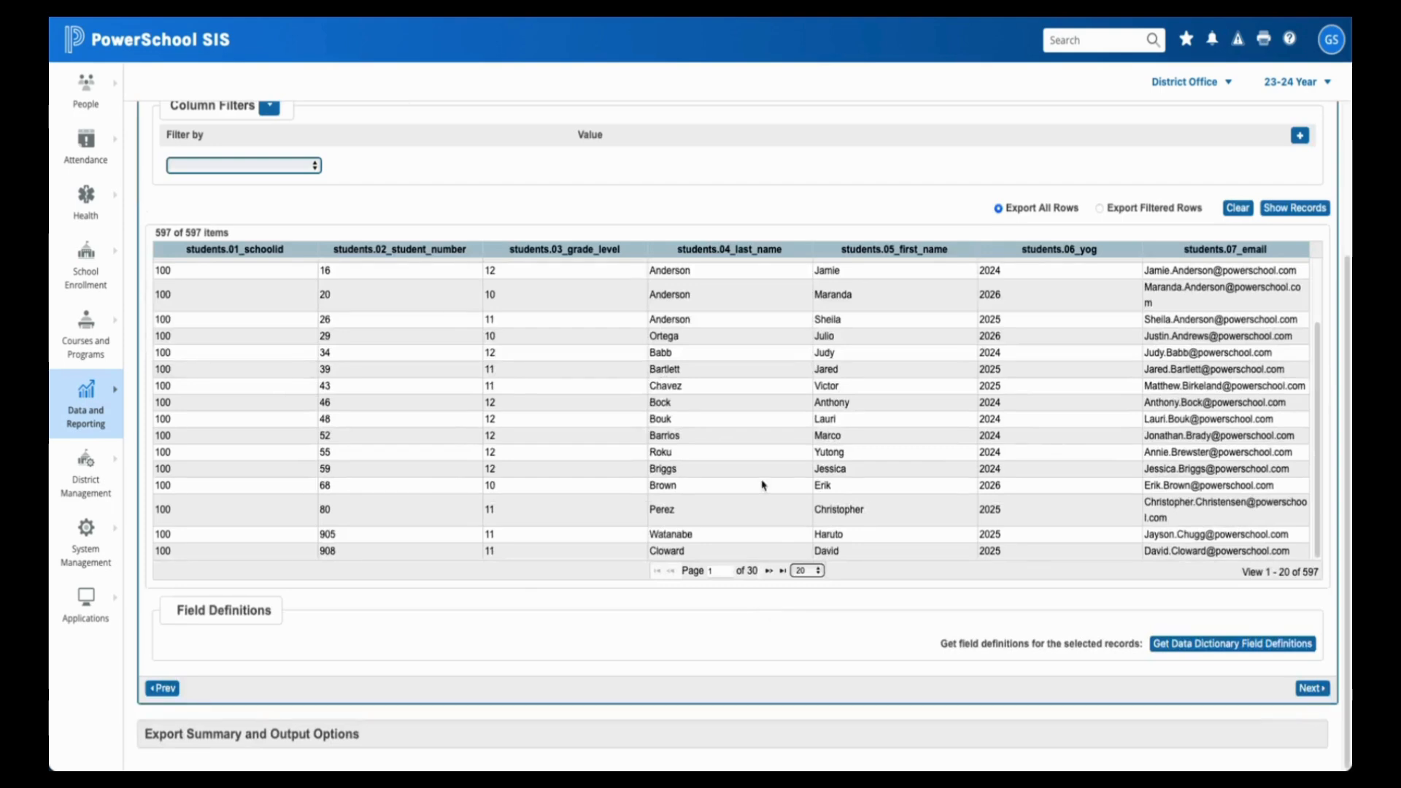
{"action": "scroll", "coordinate": [761, 483], "scroll_direction": "up", "scroll_amount": 4}
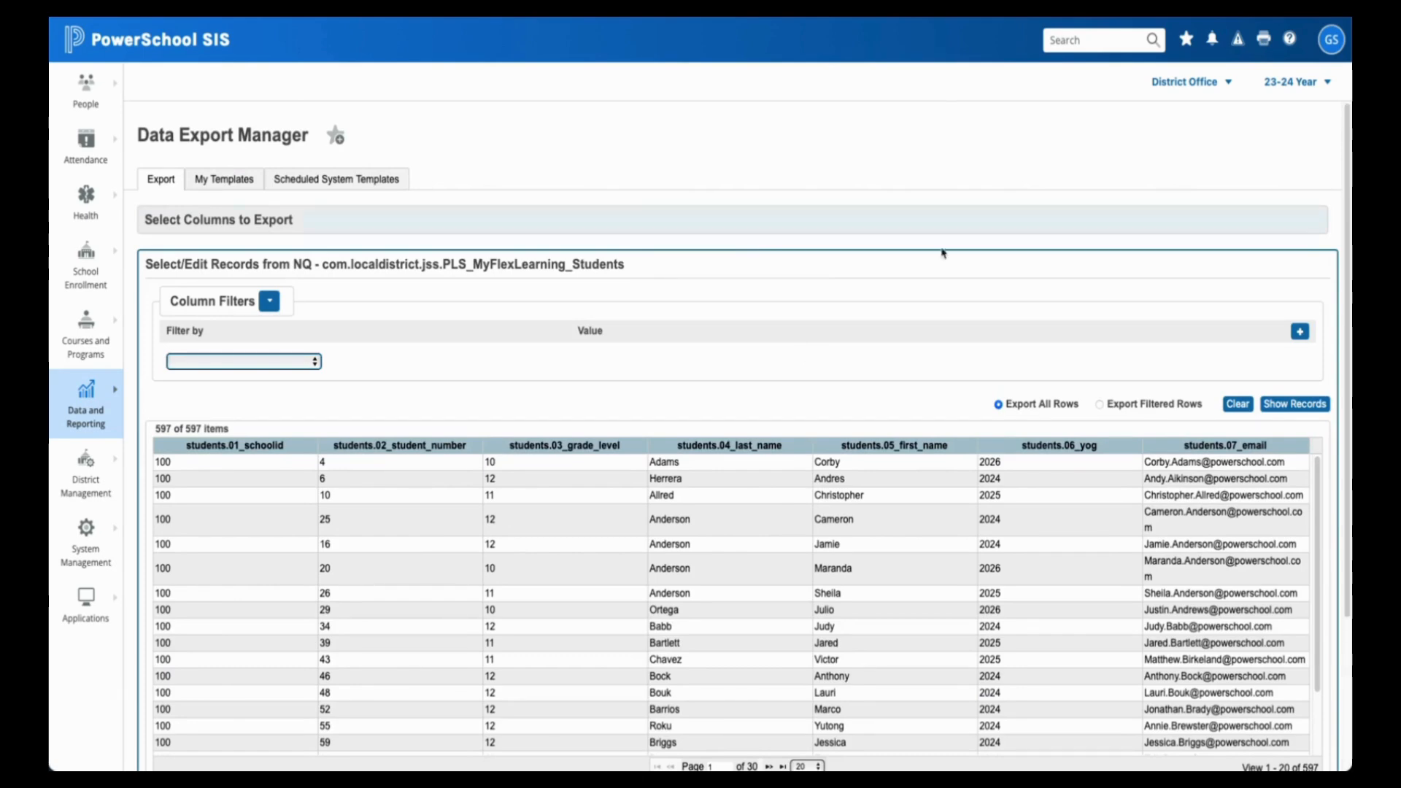
{"action": "scroll", "coordinate": [940, 283], "scroll_direction": "down", "scroll_amount": 3}
{"action": "scroll", "coordinate": [944, 311], "scroll_direction": "up", "scroll_amount": 4}
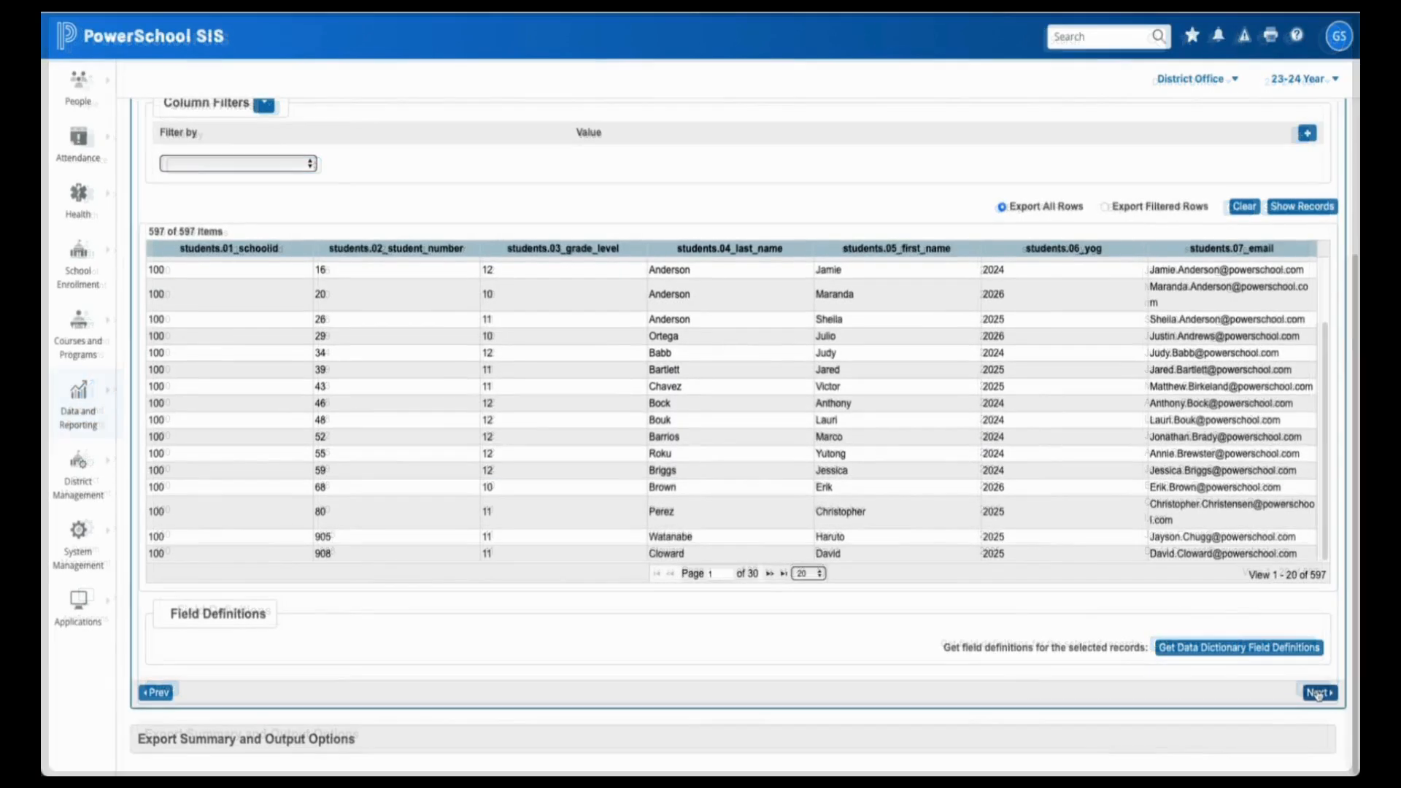
{"action": "left_click", "coordinate": [1318, 694]}
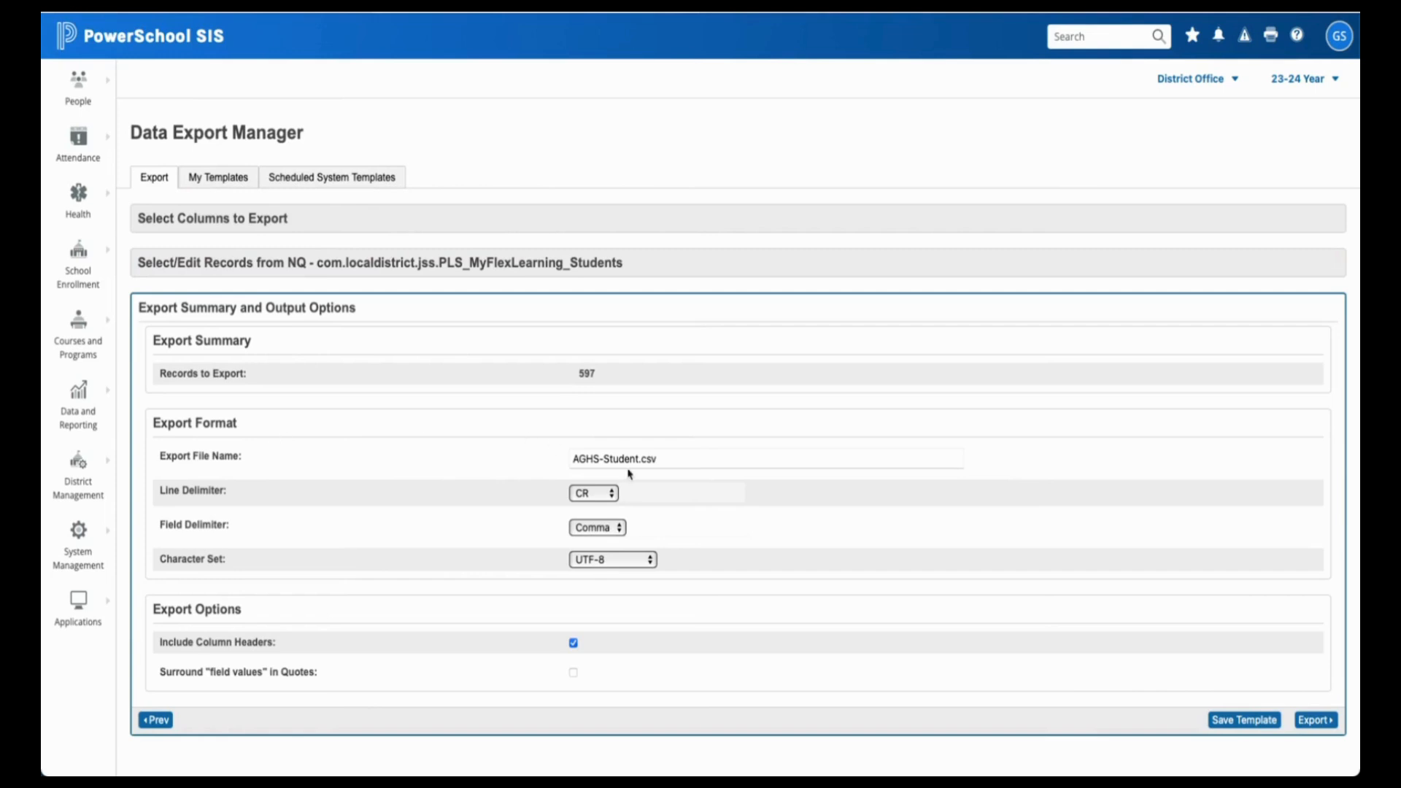
- Check the end of the AGHS-Student.csv export file name
{"action": "left_click_drag", "start_coordinate": [656, 458], "coordinate": [544, 460]}
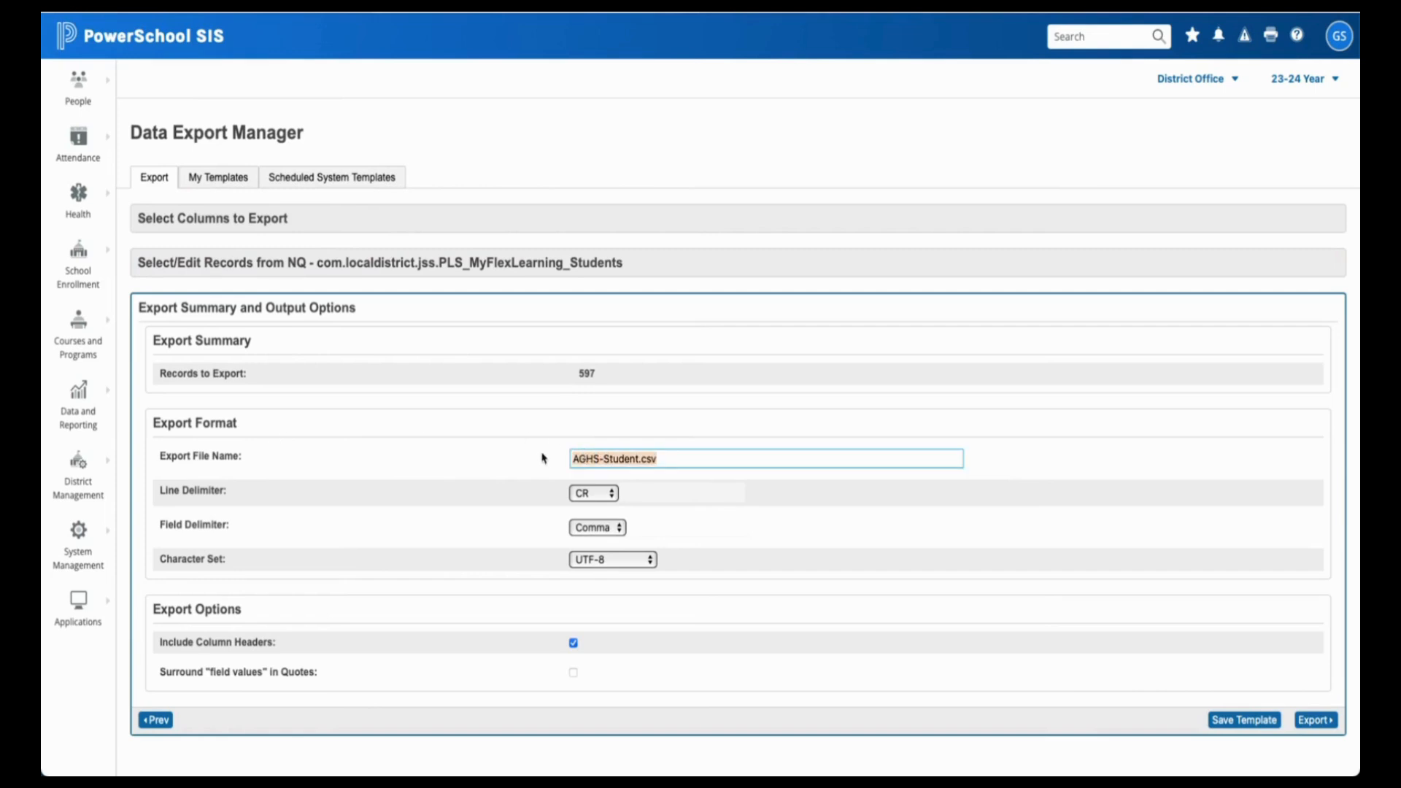
{"action": "left_click", "coordinate": [671, 477]}
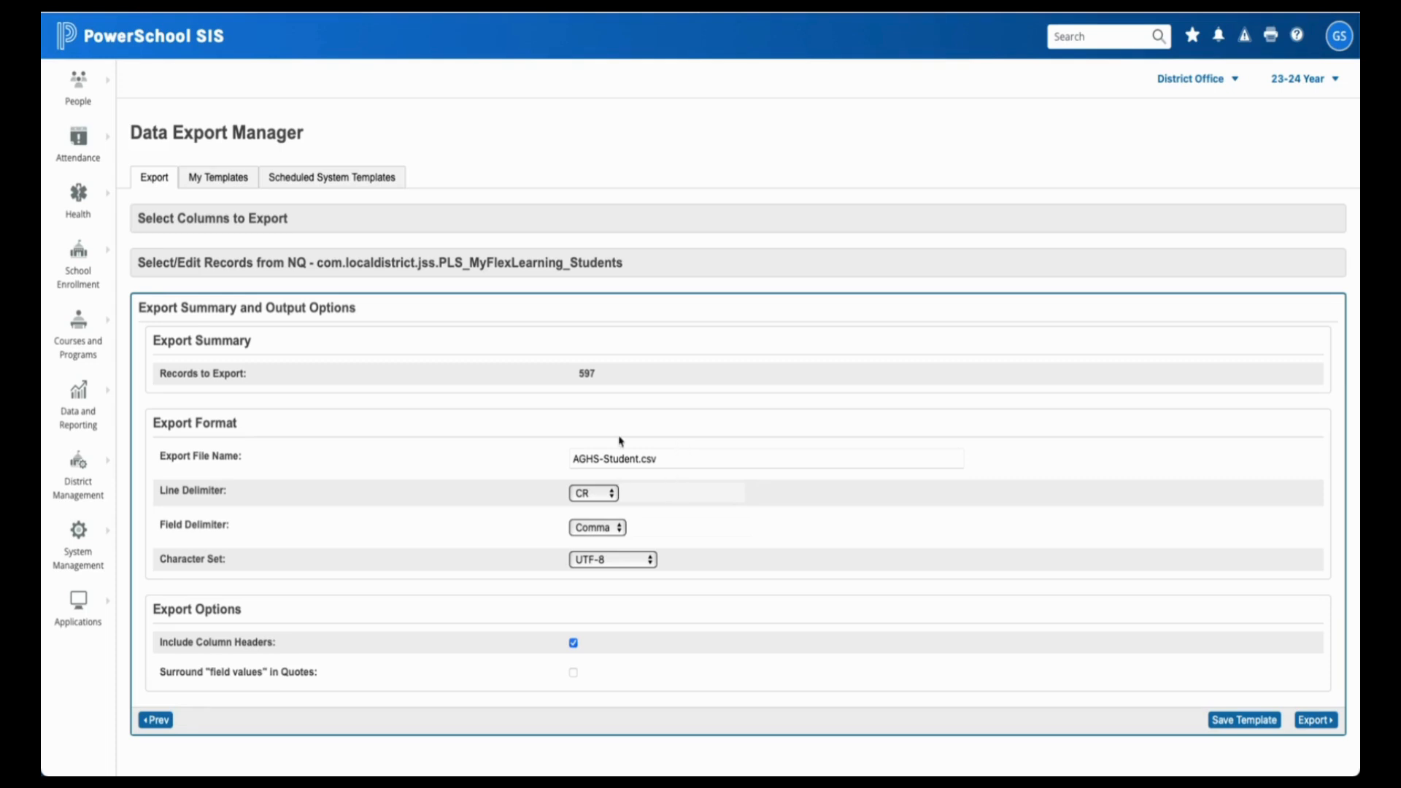
{"action": "left_click", "coordinate": [683, 461]}
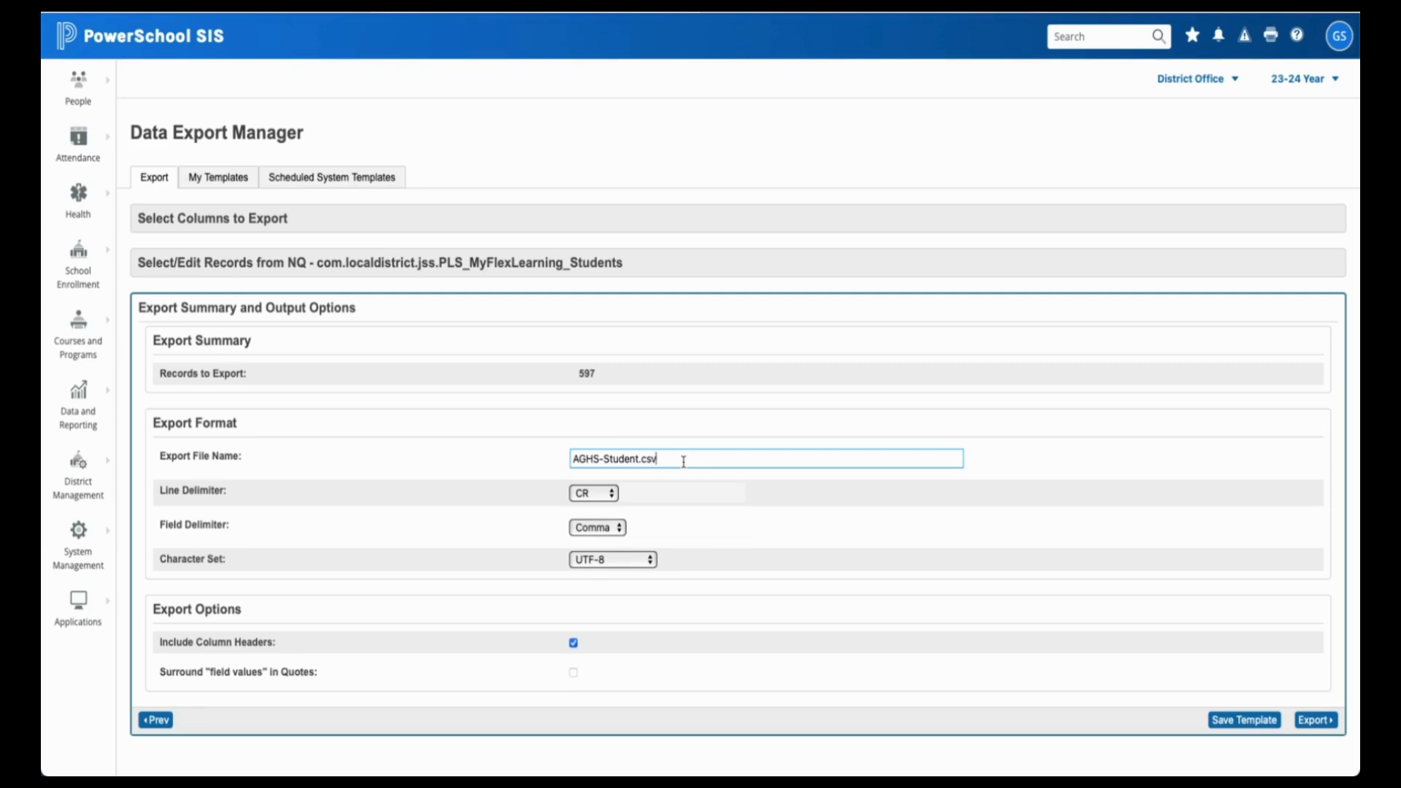
- Keep CR line delimiter, Comma field delimiter and UTF-8 character set
{"action": "left_click", "coordinate": [602, 496]}
{"action": "left_click", "coordinate": [602, 496]}
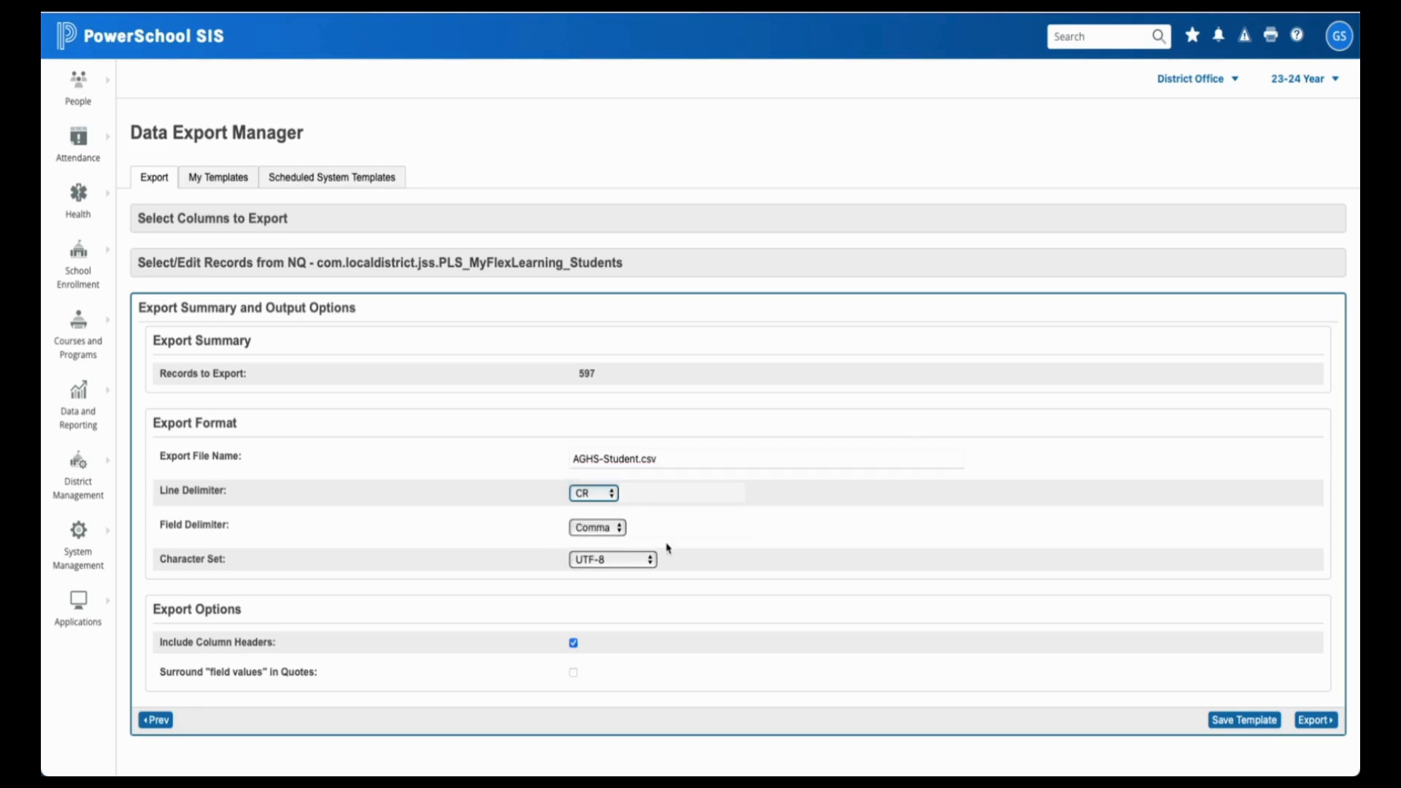
{"action": "left_click", "coordinate": [619, 538]}
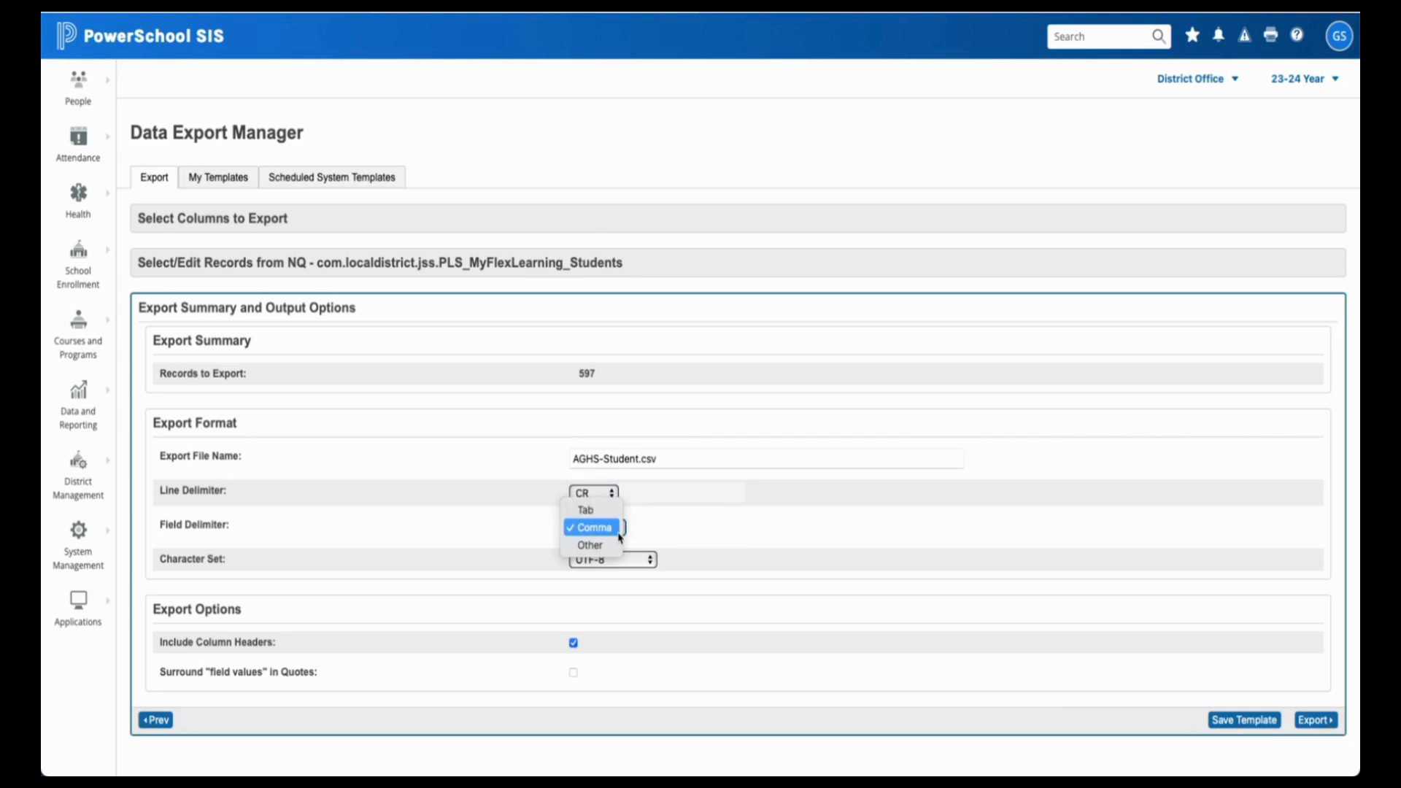
{"action": "left_click", "coordinate": [618, 536]}
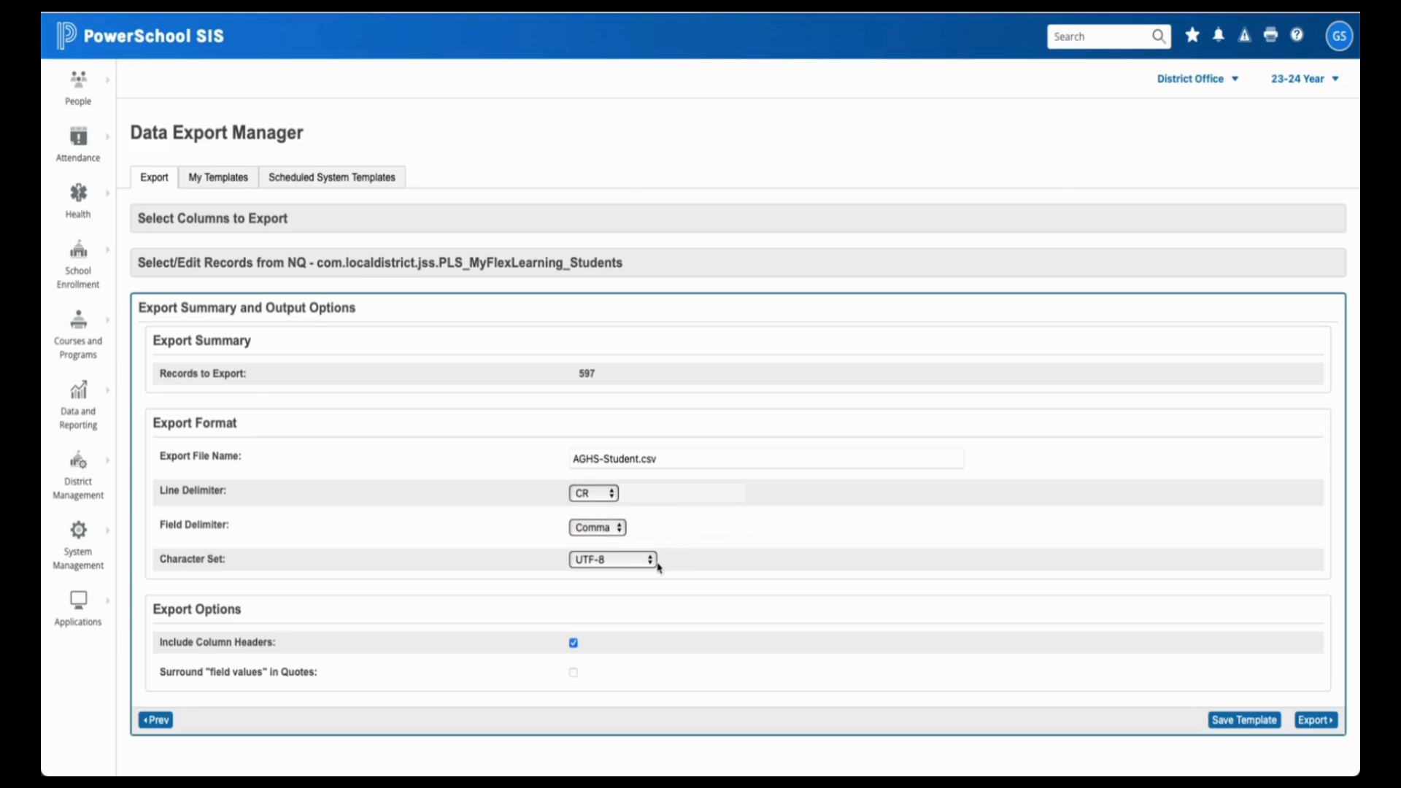
{"action": "left_click", "coordinate": [634, 564]}
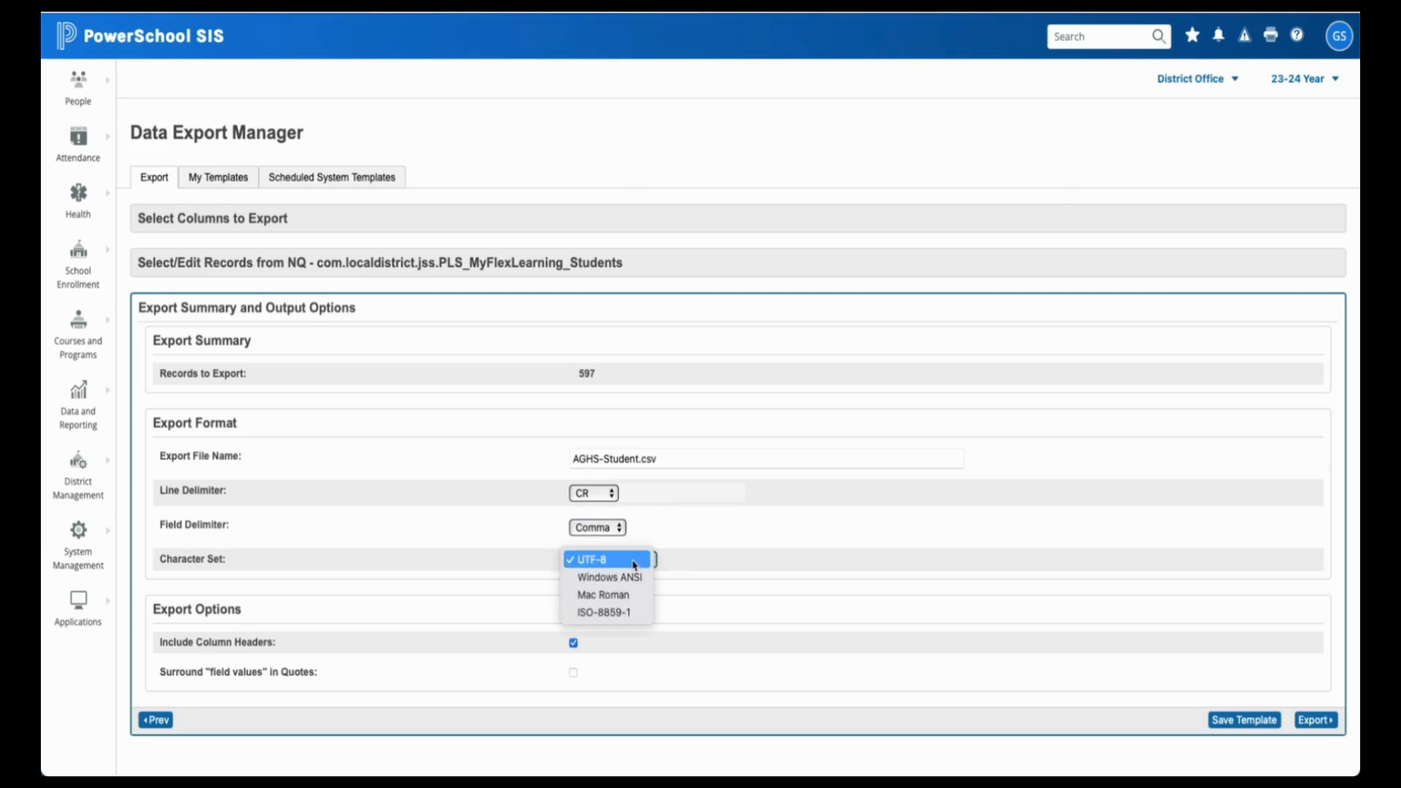
{"action": "left_click", "coordinate": [635, 561]}
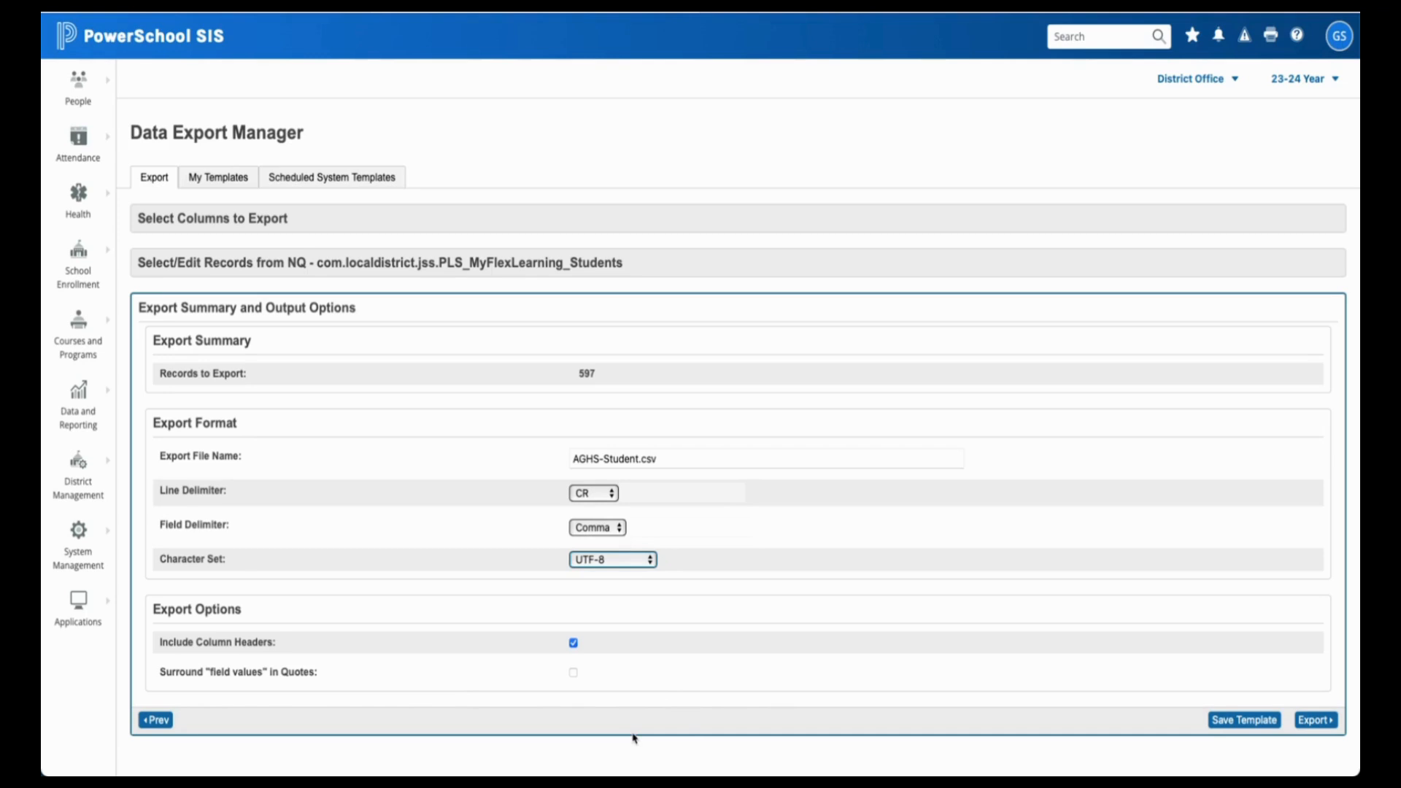
- Export the 597 records and allow the browser to download the 36 KB AGHS-Student.csv
{"action": "left_click", "coordinate": [1325, 721]}
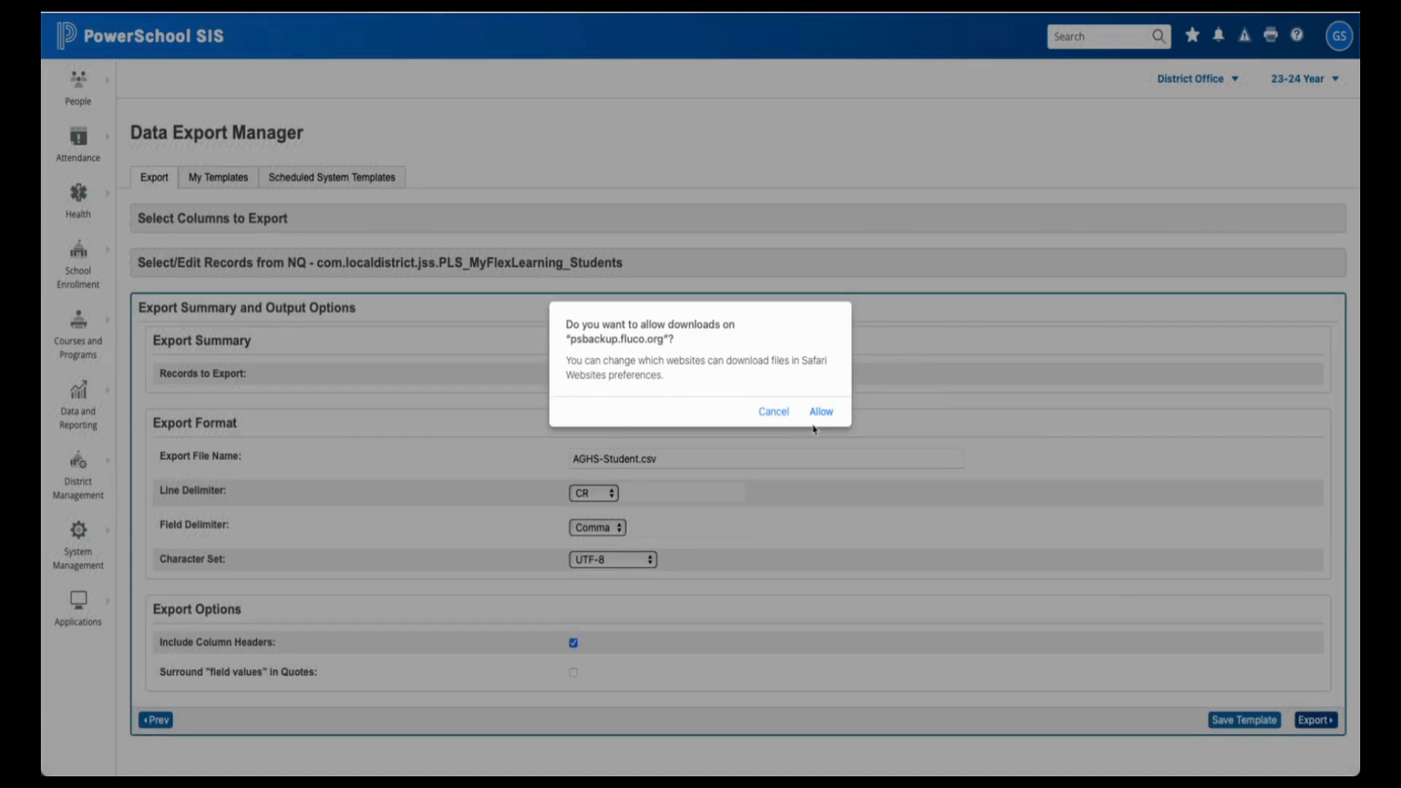
{"action": "left_click", "coordinate": [820, 412]}
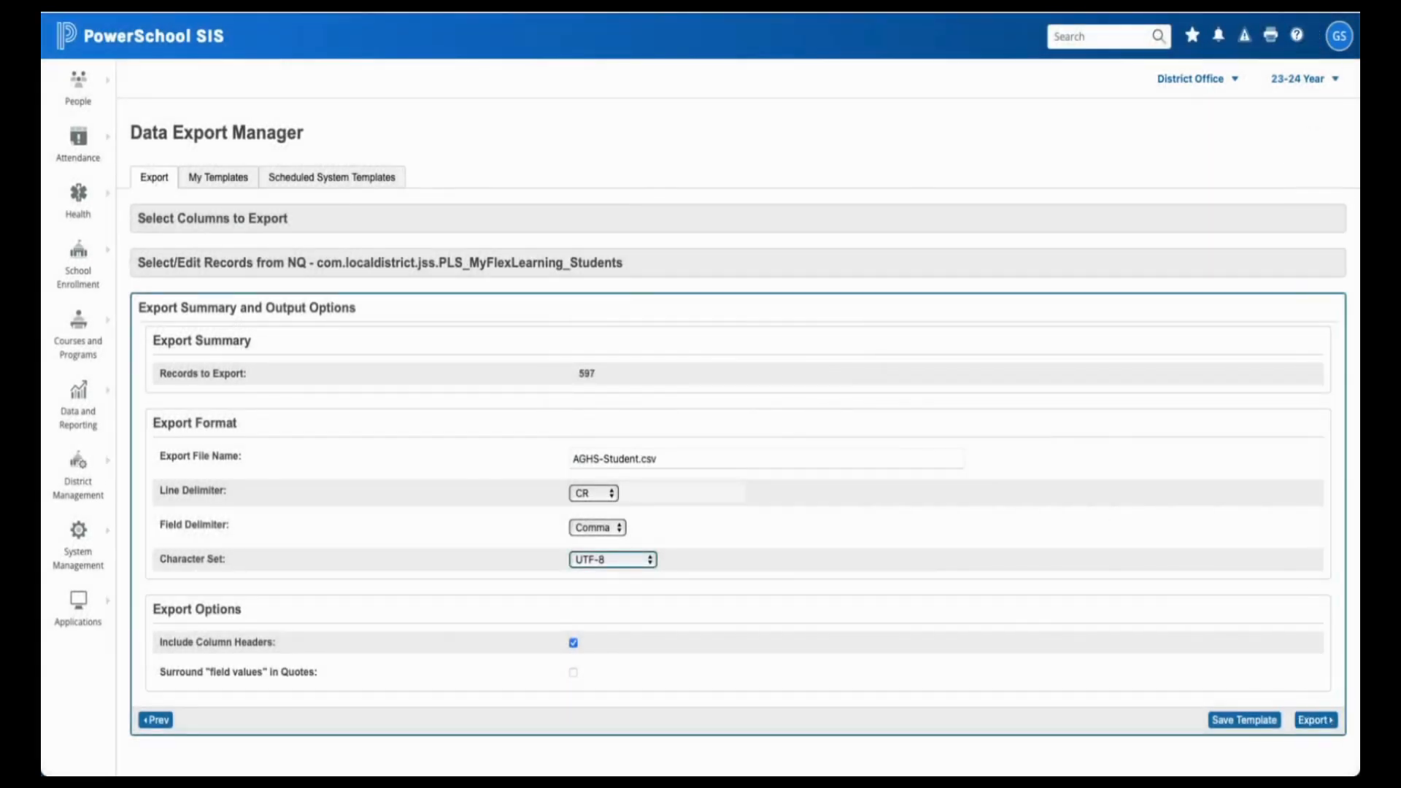
{"action": "left_click", "coordinate": [1249, 57]}
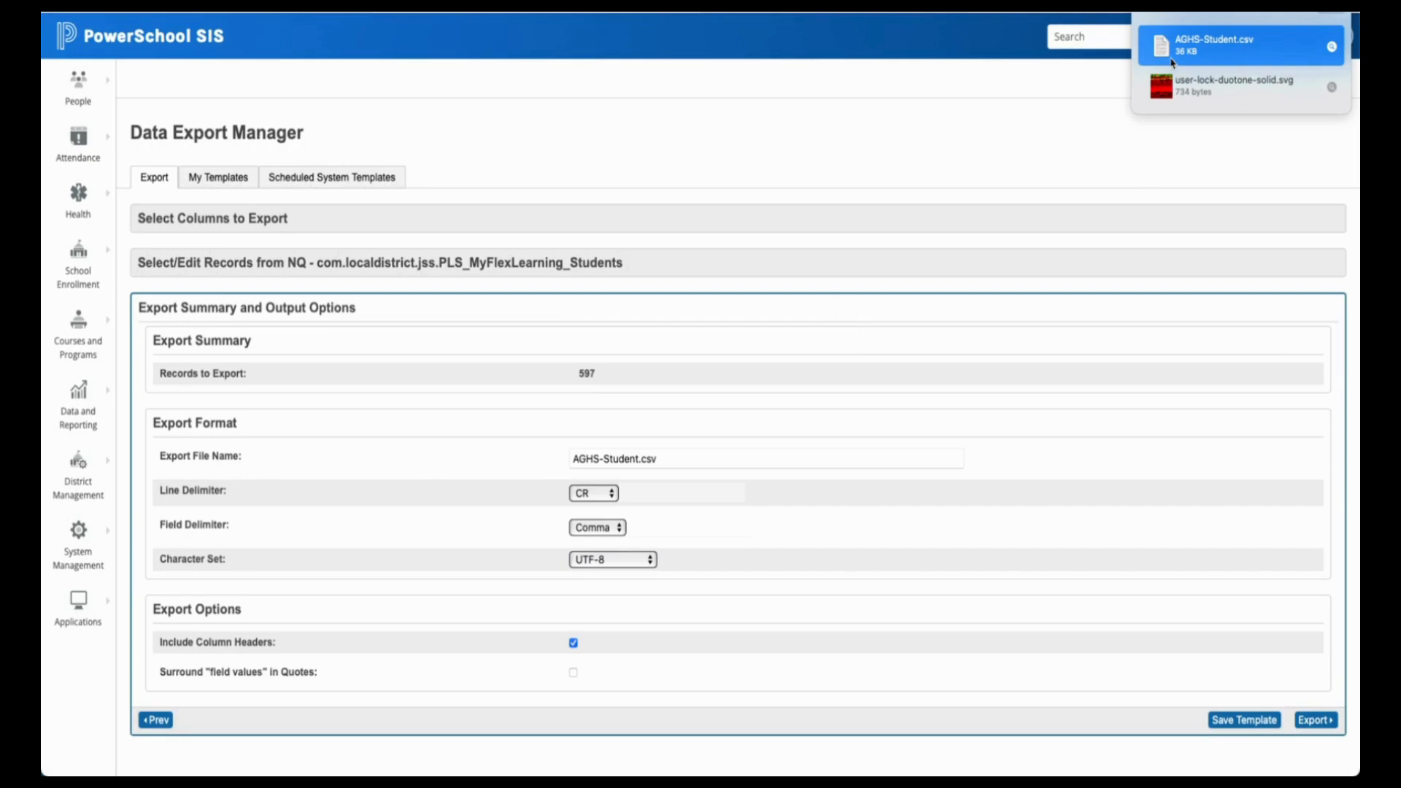
{"action": "left_click", "coordinate": [1080, 99]}
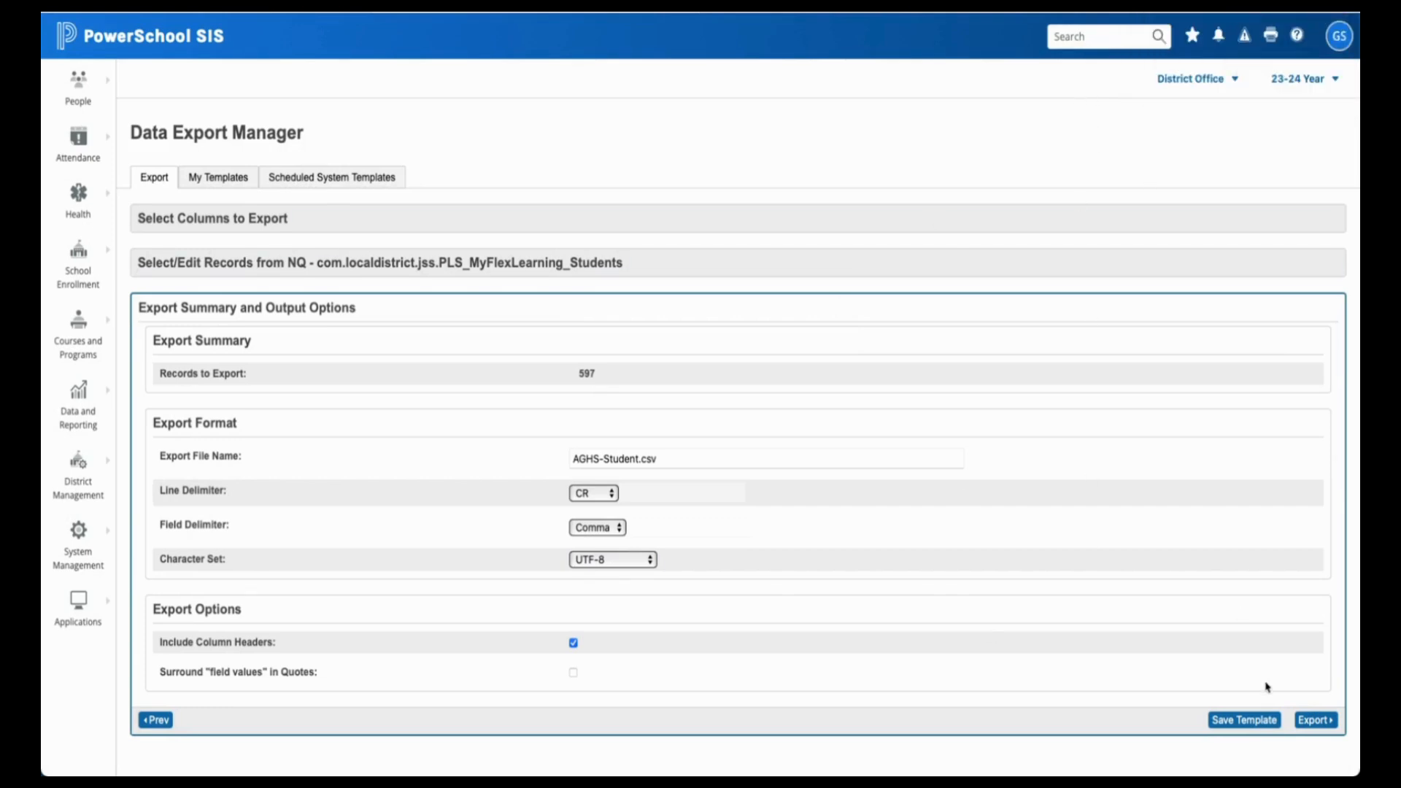
{"action": "left_click", "coordinate": [1245, 720]}
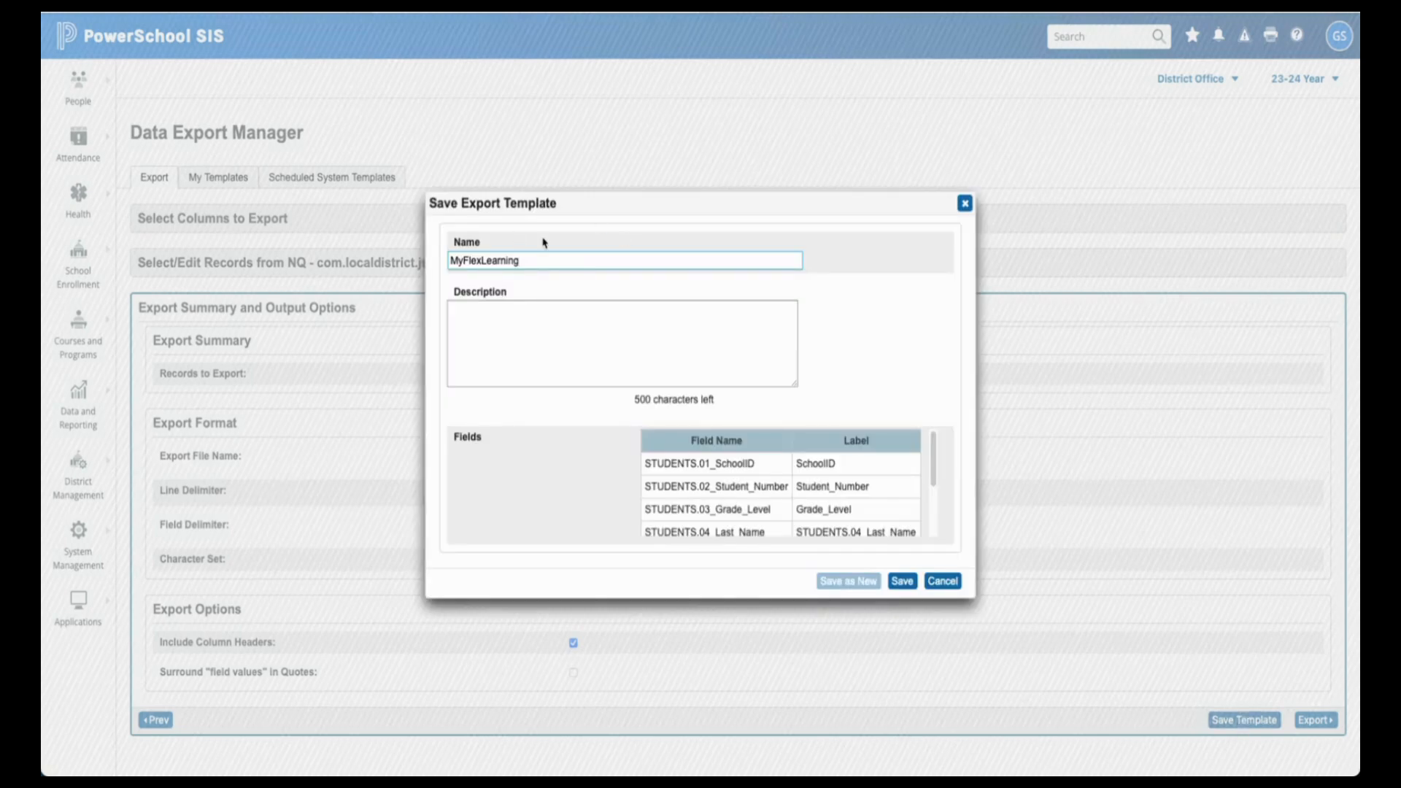
- Append ' - Student' to the MyFlexLearning template name and save the template
{"action": "type", "text": "- Student"}
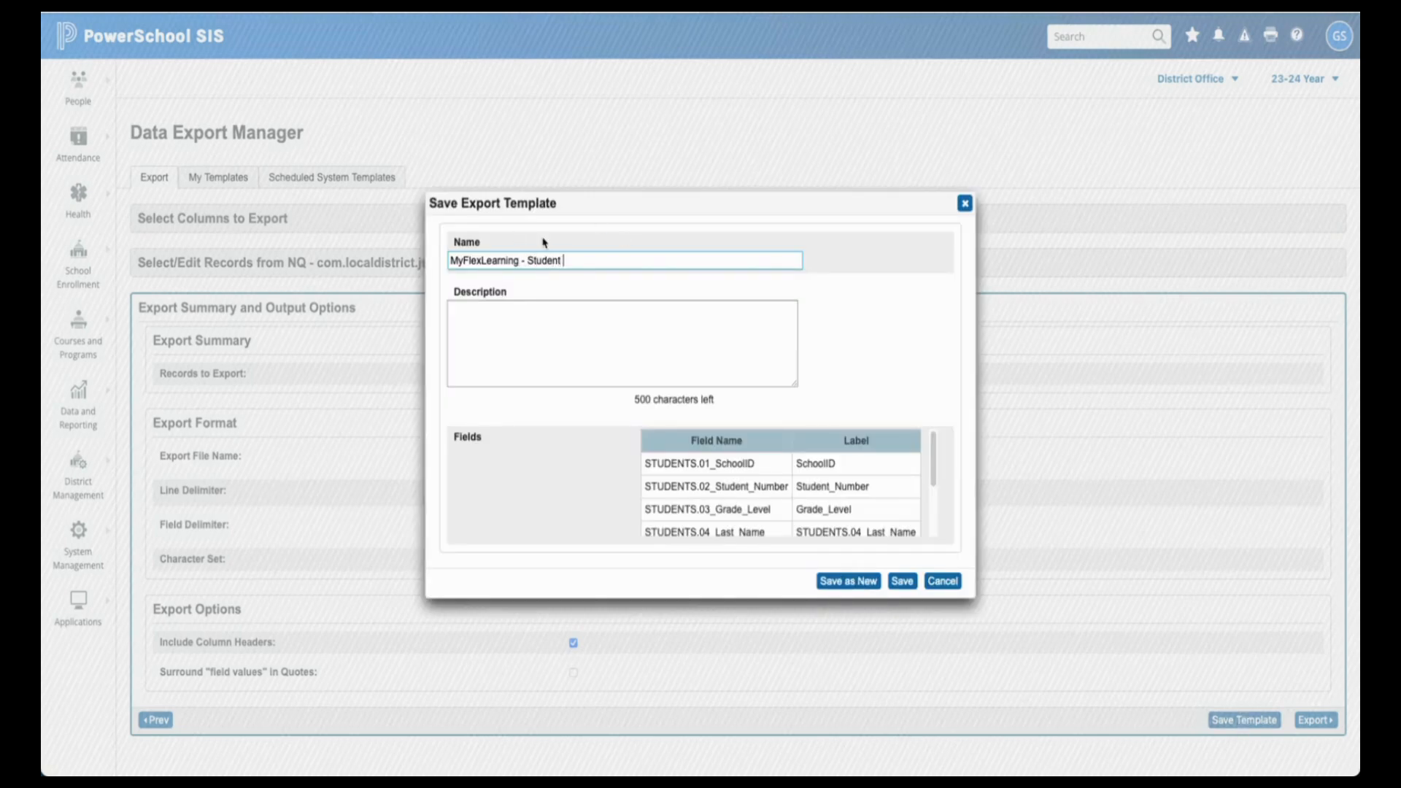
{"action": "key", "text": "super+Tab"}
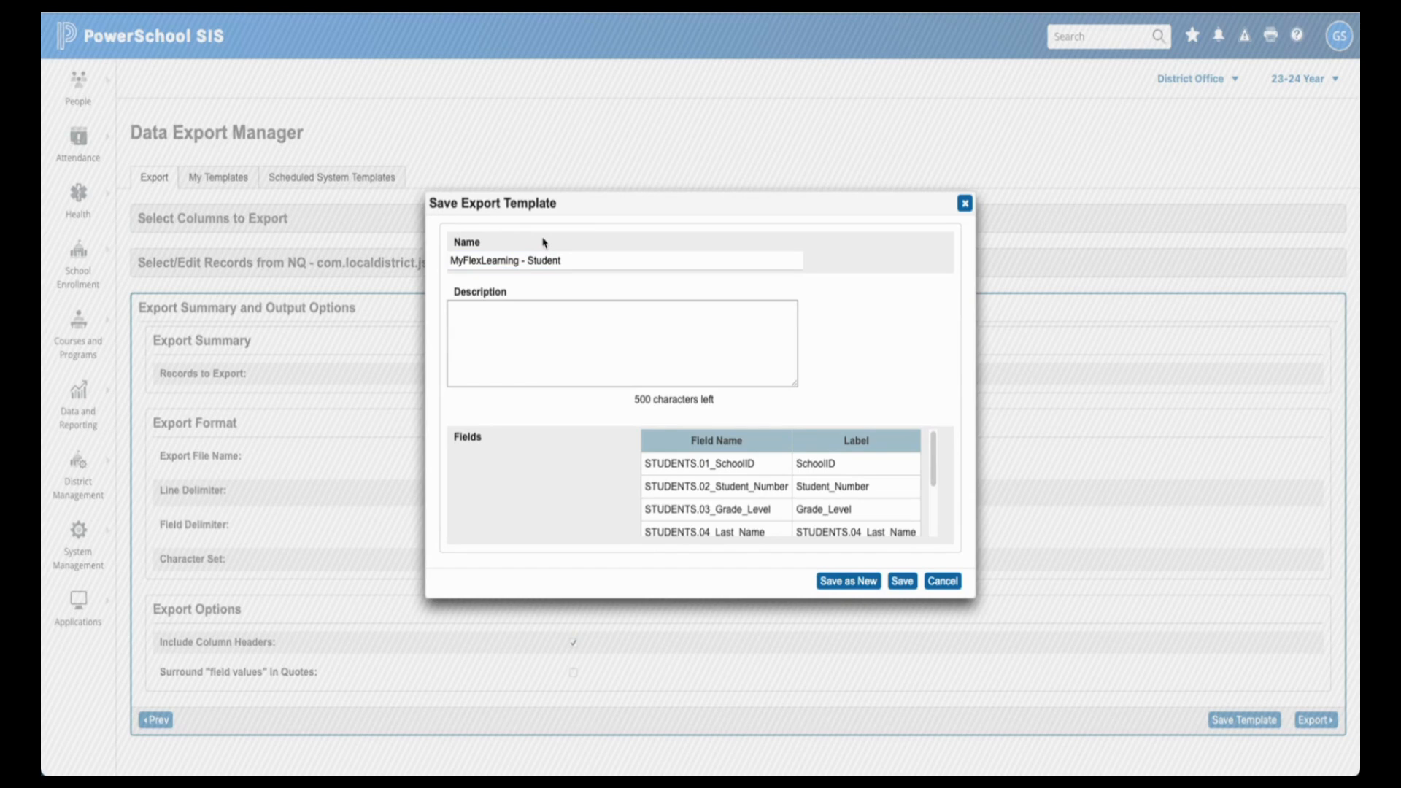
{"action": "left_click", "coordinate": [632, 260]}
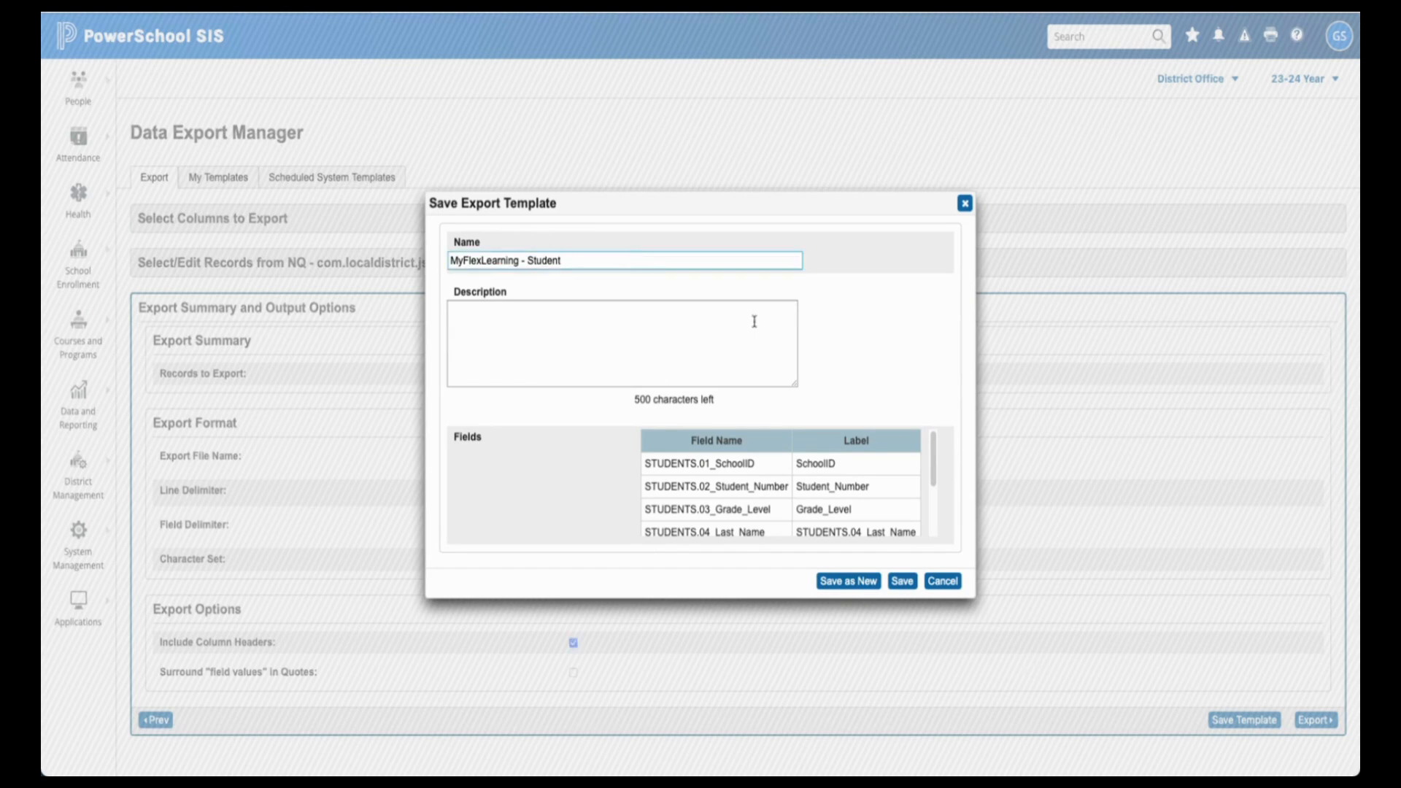
{"action": "left_click", "coordinate": [903, 584]}
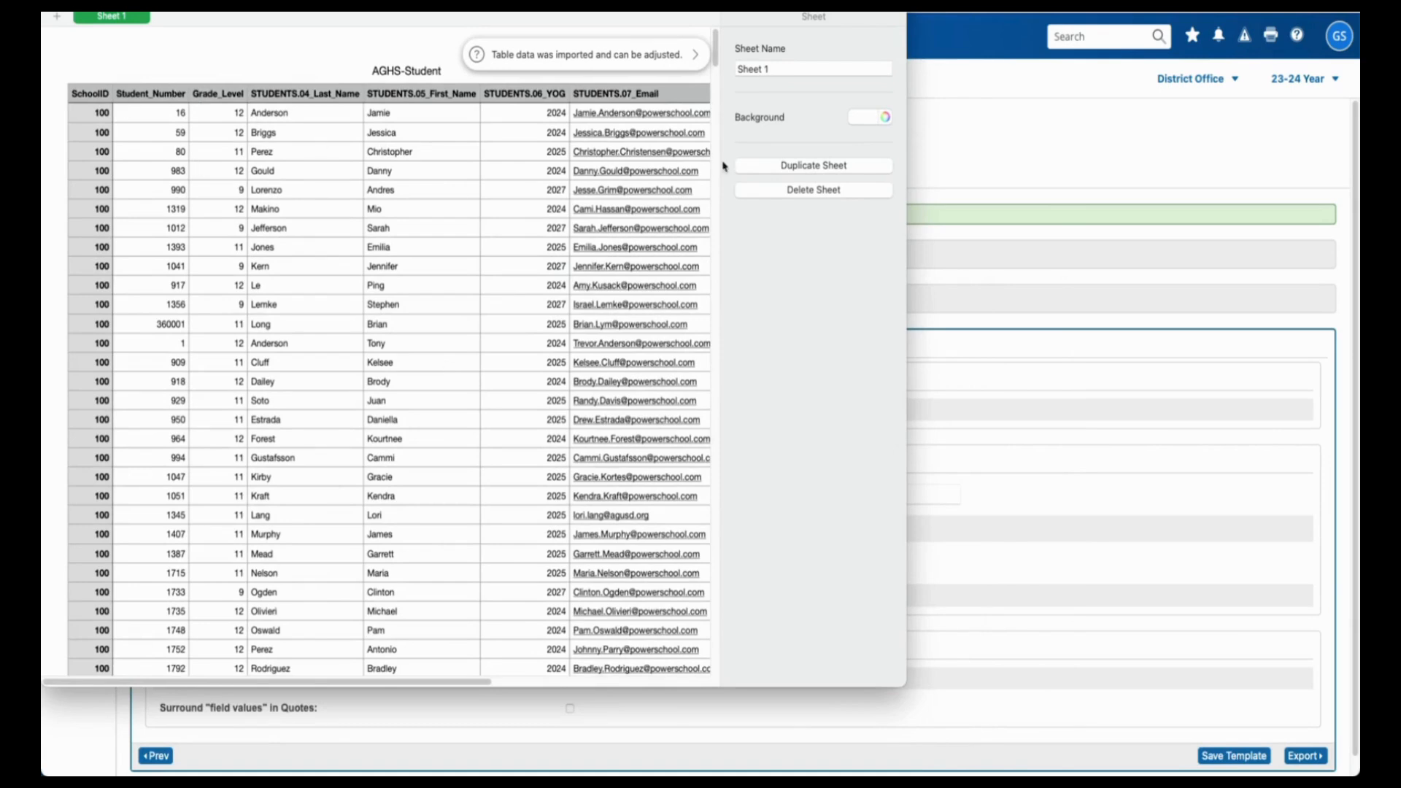
{"action": "scroll", "coordinate": [723, 162], "scroll_direction": "down", "scroll_amount": 3}
{"action": "scroll", "coordinate": [701, 146], "scroll_direction": "up", "scroll_amount": 3}
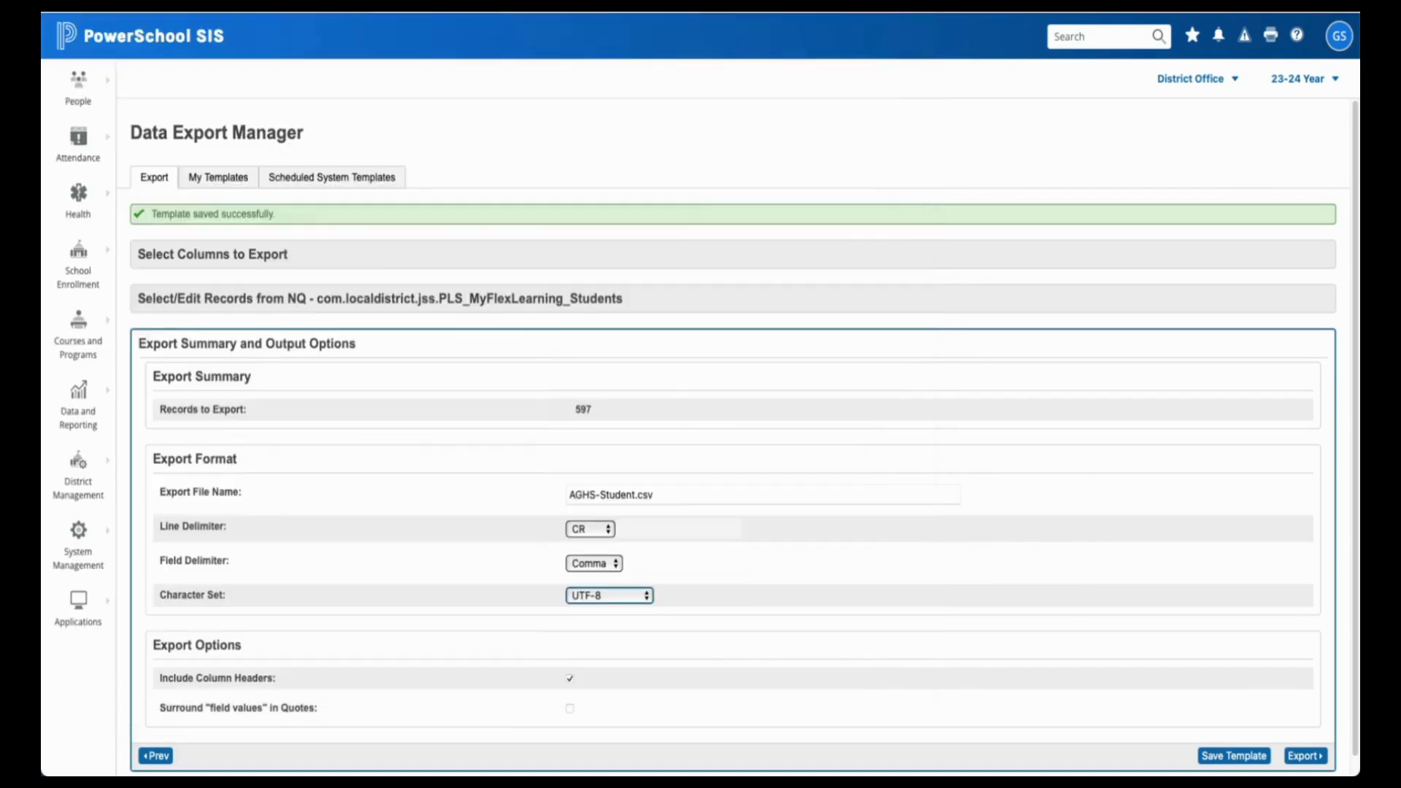
{"action": "scroll", "coordinate": [825, 444], "scroll_direction": "down", "scroll_amount": 1}
{"action": "scroll", "coordinate": [808, 501], "scroll_direction": "up", "scroll_amount": 1}
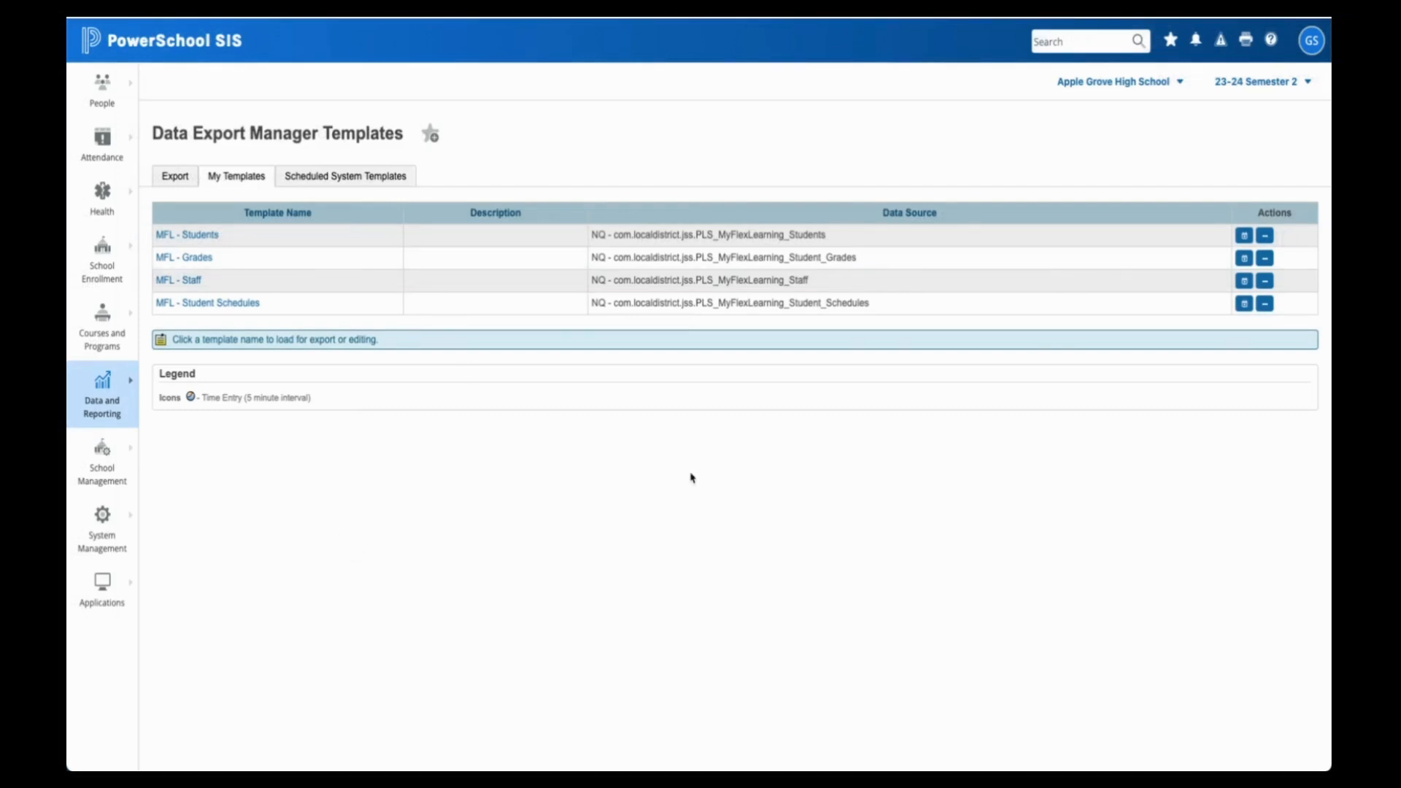
- Open the Set Schedule dialog for the MFL - Students template
{"action": "left_click", "coordinate": [1251, 237]}
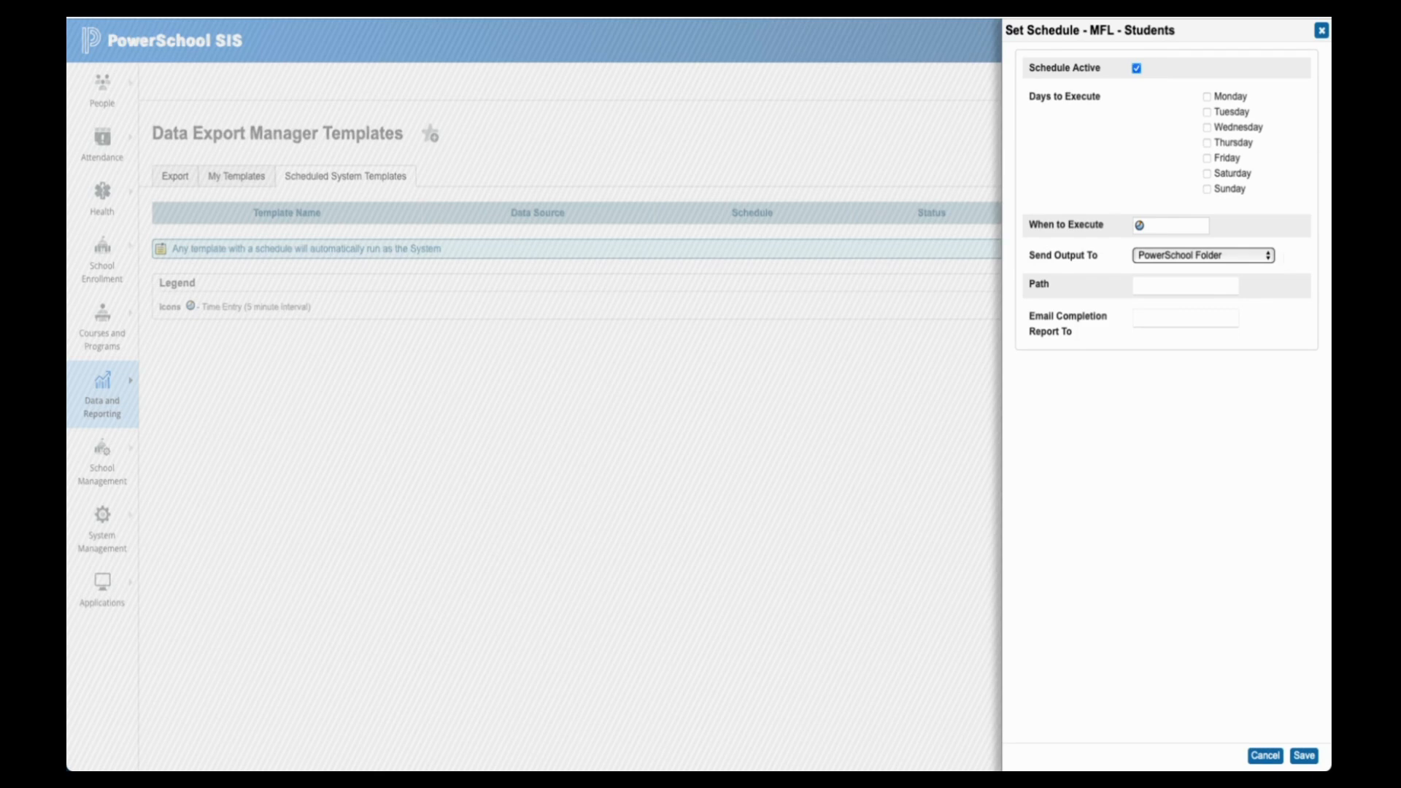
- Tick Monday through Friday as the export's run days
{"action": "left_click", "coordinate": [1208, 97]}
{"action": "left_click", "coordinate": [1207, 113]}
{"action": "left_click", "coordinate": [1207, 127]}
{"action": "left_click", "coordinate": [1207, 143]}
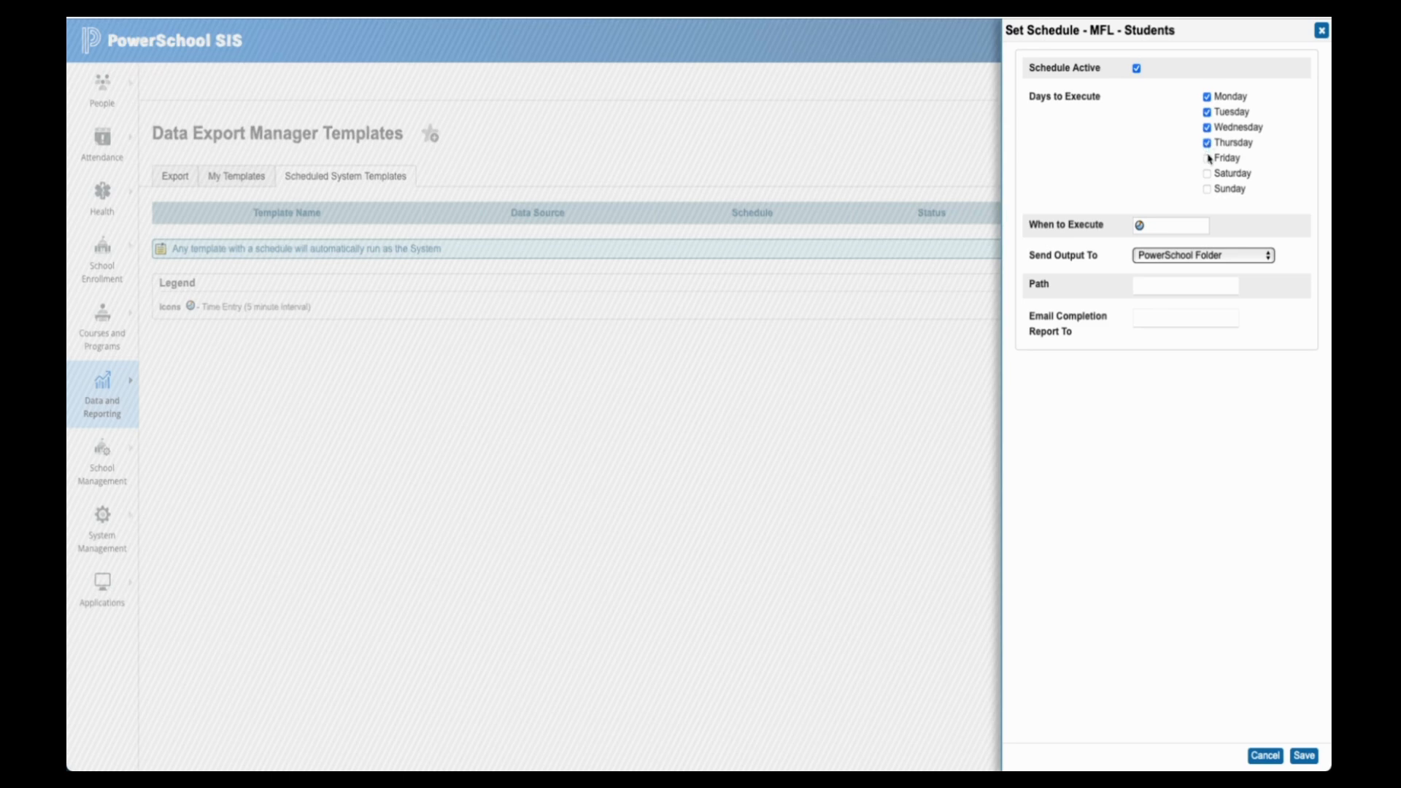
{"action": "left_click", "coordinate": [1207, 159]}
- Set the run time to 07:00 PM, send output to MyFlexLearning, and save the schedule
{"action": "left_click", "coordinate": [1139, 226]}
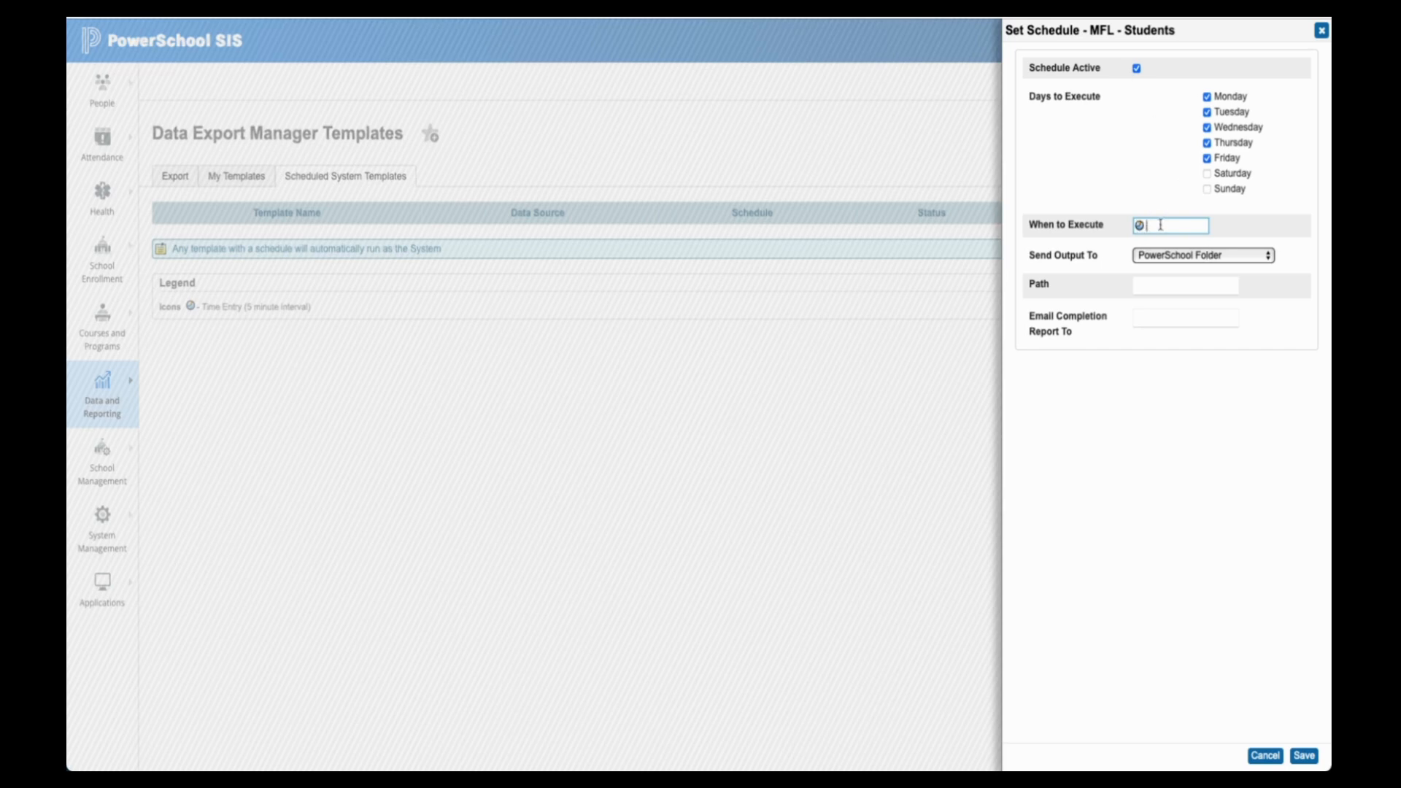
{"action": "type", "text": "7:00 PM"}
{"action": "left_click", "coordinate": [1173, 232]}
{"action": "left_click", "coordinate": [1231, 256]}
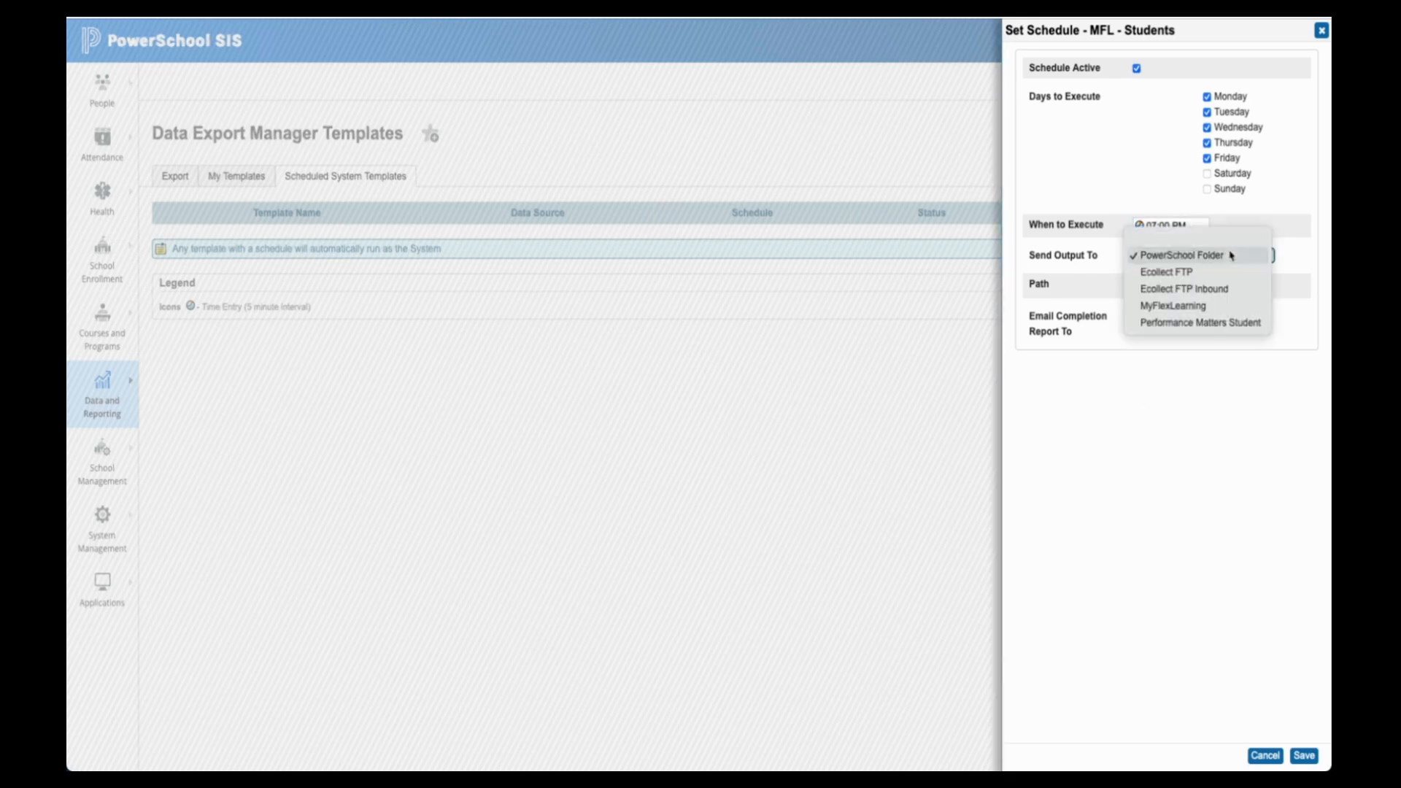
{"action": "left_click", "coordinate": [1225, 308]}
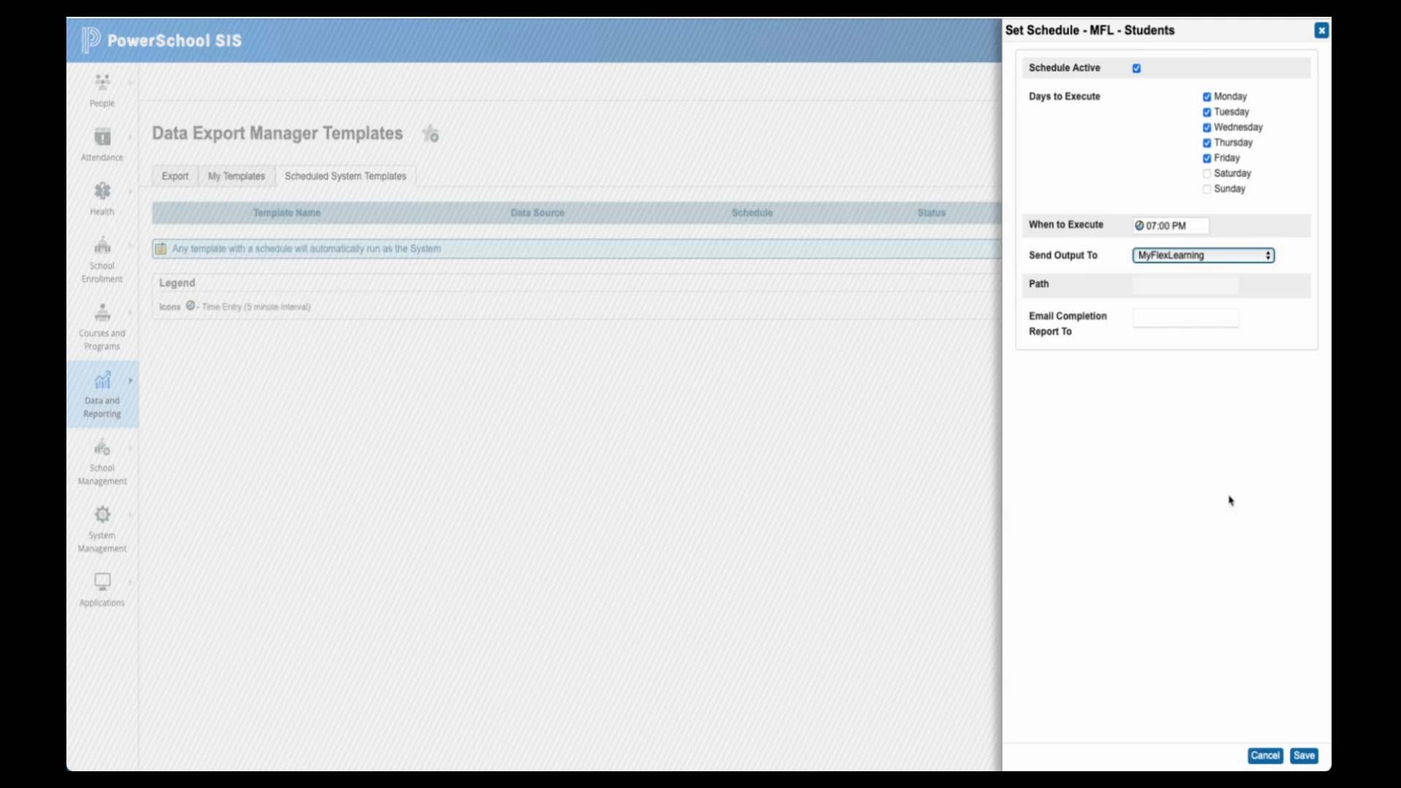
{"action": "left_click", "coordinate": [1309, 756]}
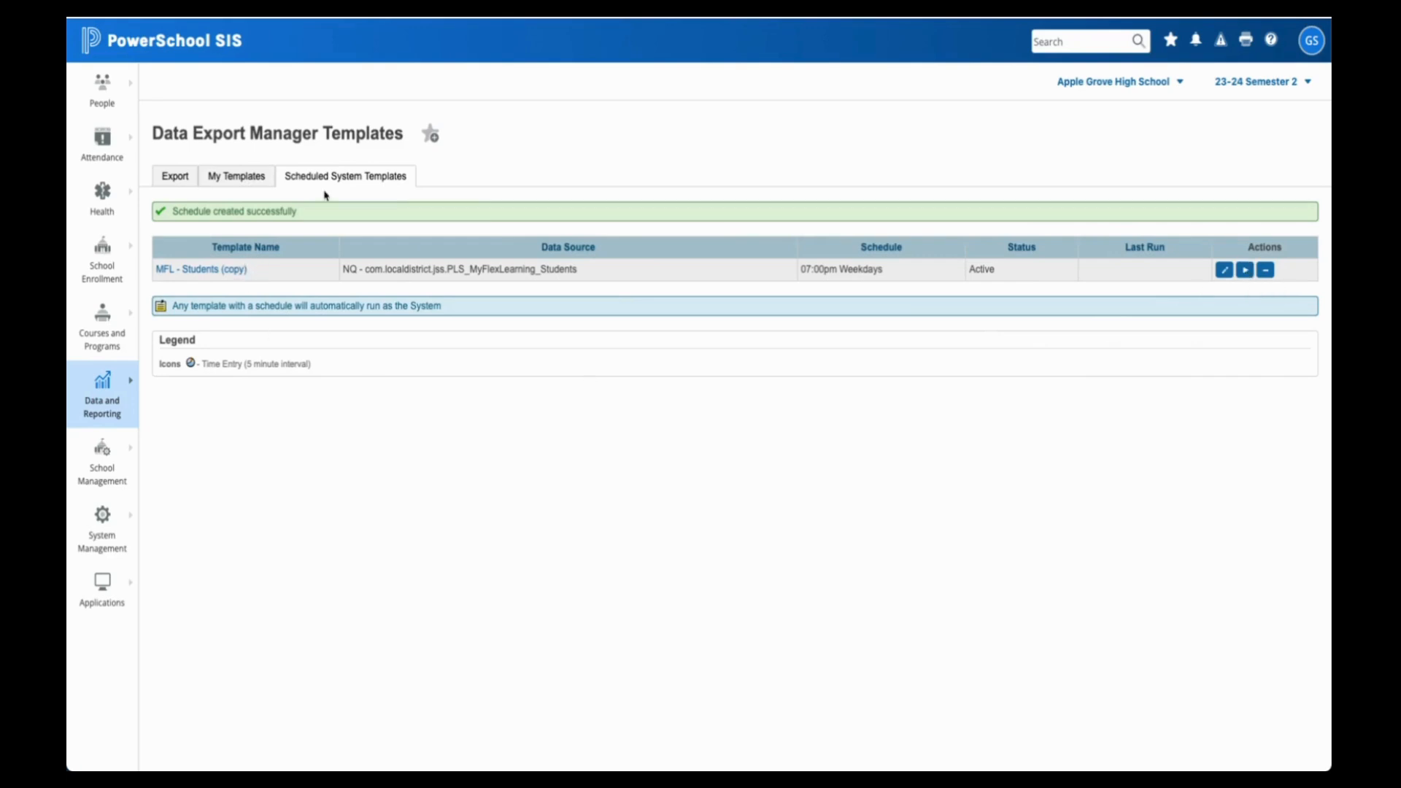
- Back on Scheduled System Templates, Run Now the MFL - Students (copy) export
{"action": "left_click", "coordinate": [250, 181]}
{"action": "left_click", "coordinate": [318, 181]}
{"action": "left_click", "coordinate": [1246, 271]}
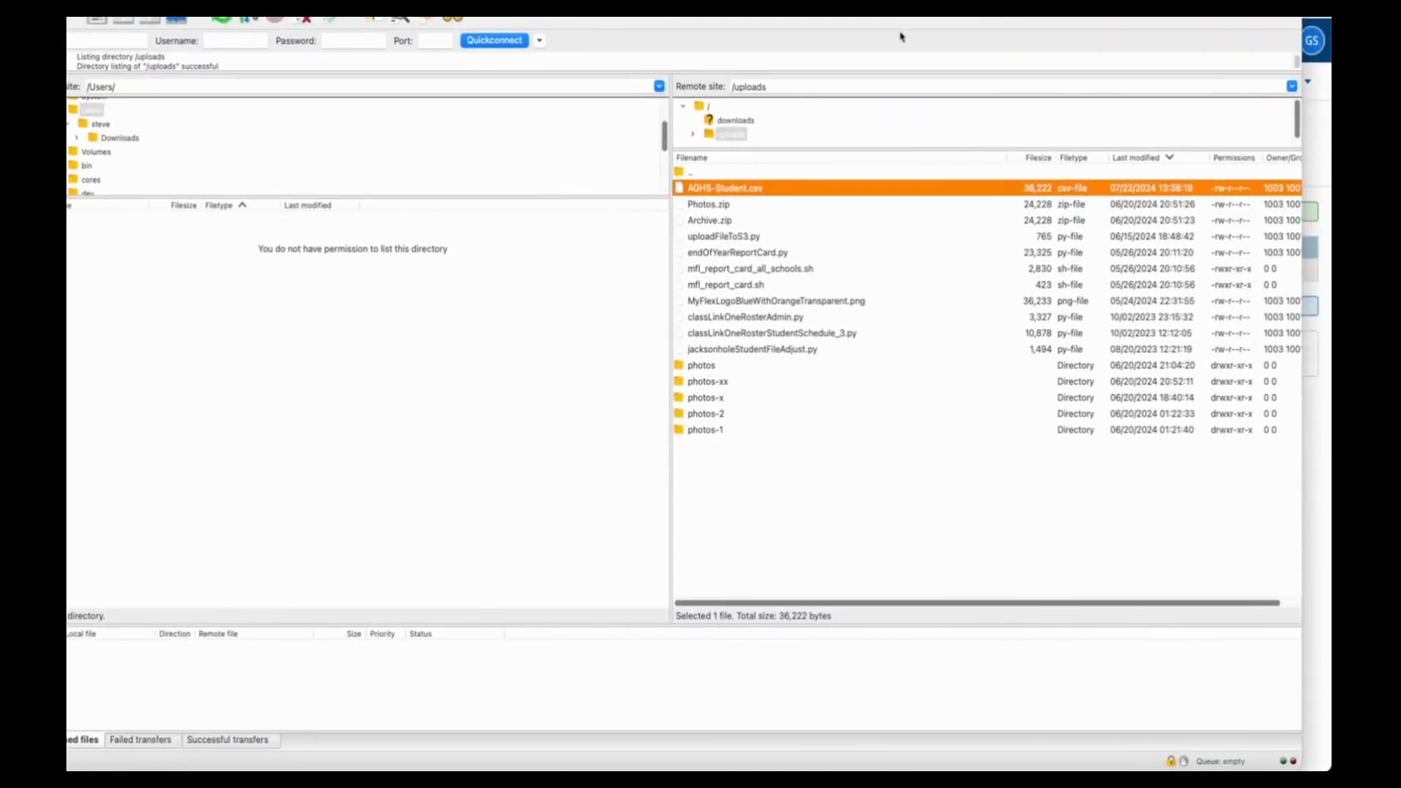
- View the server's /uploads/AGHS-Student.csv to check its student rows, then return to My Templates
{"action": "right_click", "coordinate": [756, 196]}
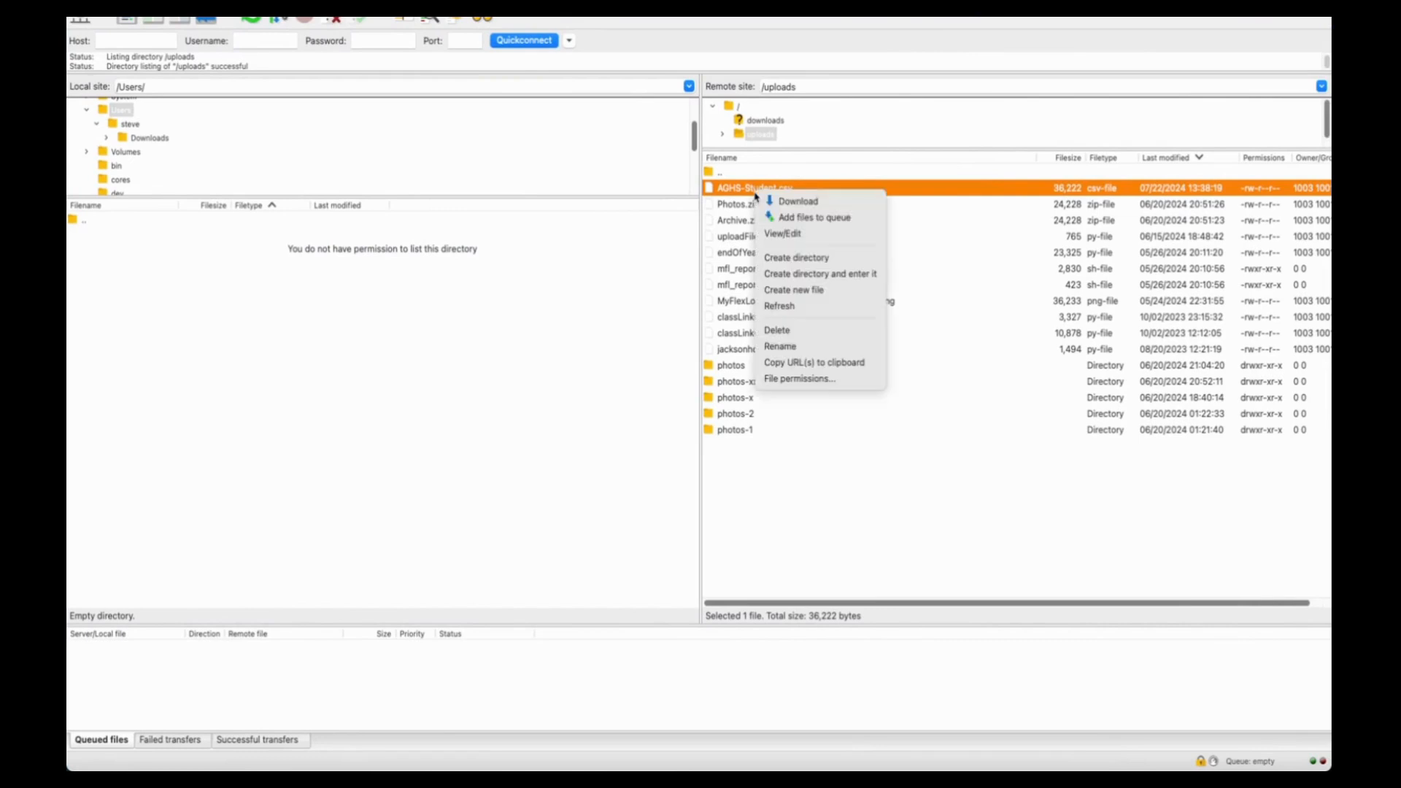
{"action": "left_click", "coordinate": [754, 194]}
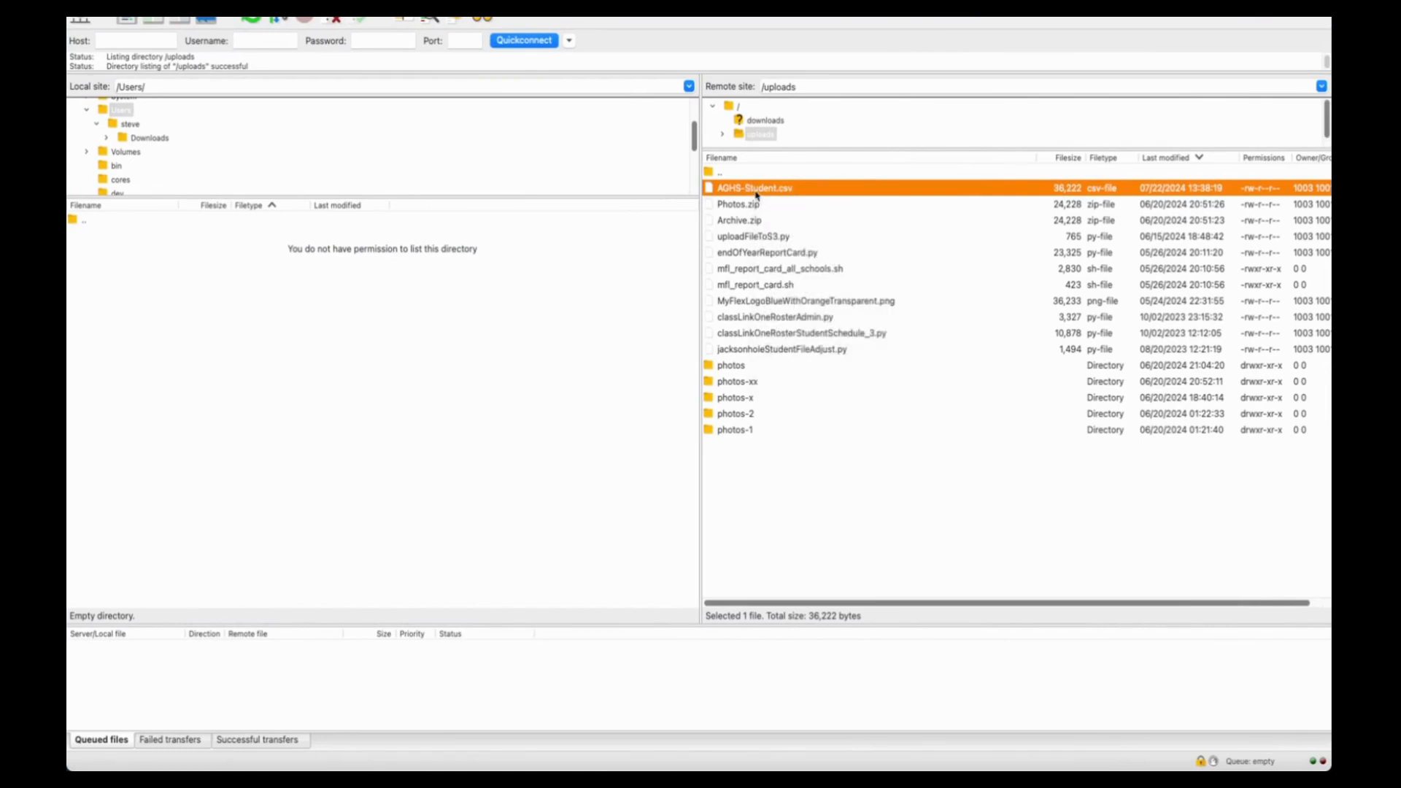
{"action": "right_click", "coordinate": [756, 194]}
{"action": "left_click", "coordinate": [771, 232]}
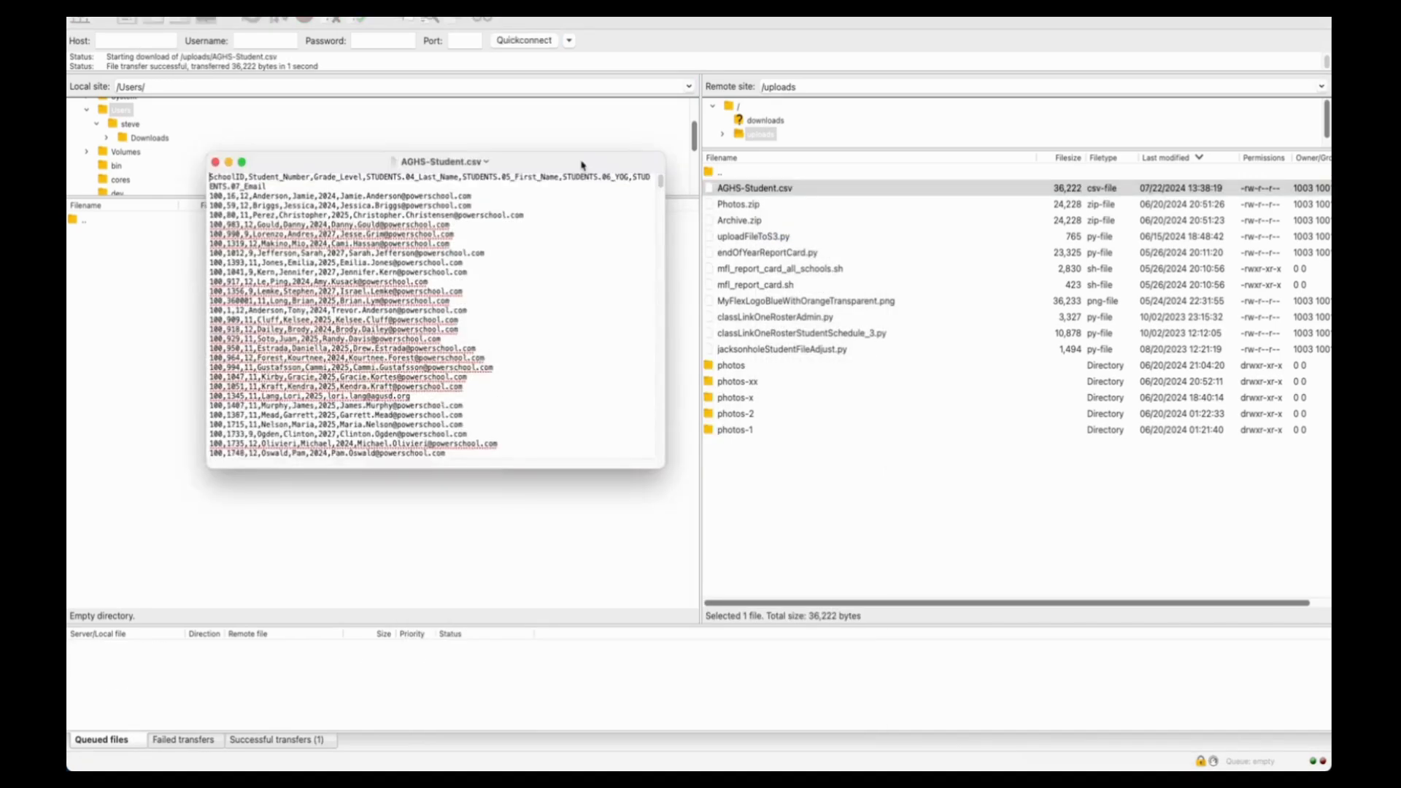
{"action": "double_click", "coordinate": [582, 163]}
{"action": "scroll", "coordinate": [552, 330], "scroll_direction": "down", "scroll_amount": 5}
{"action": "scroll", "coordinate": [511, 306], "scroll_direction": "up", "scroll_amount": 5}
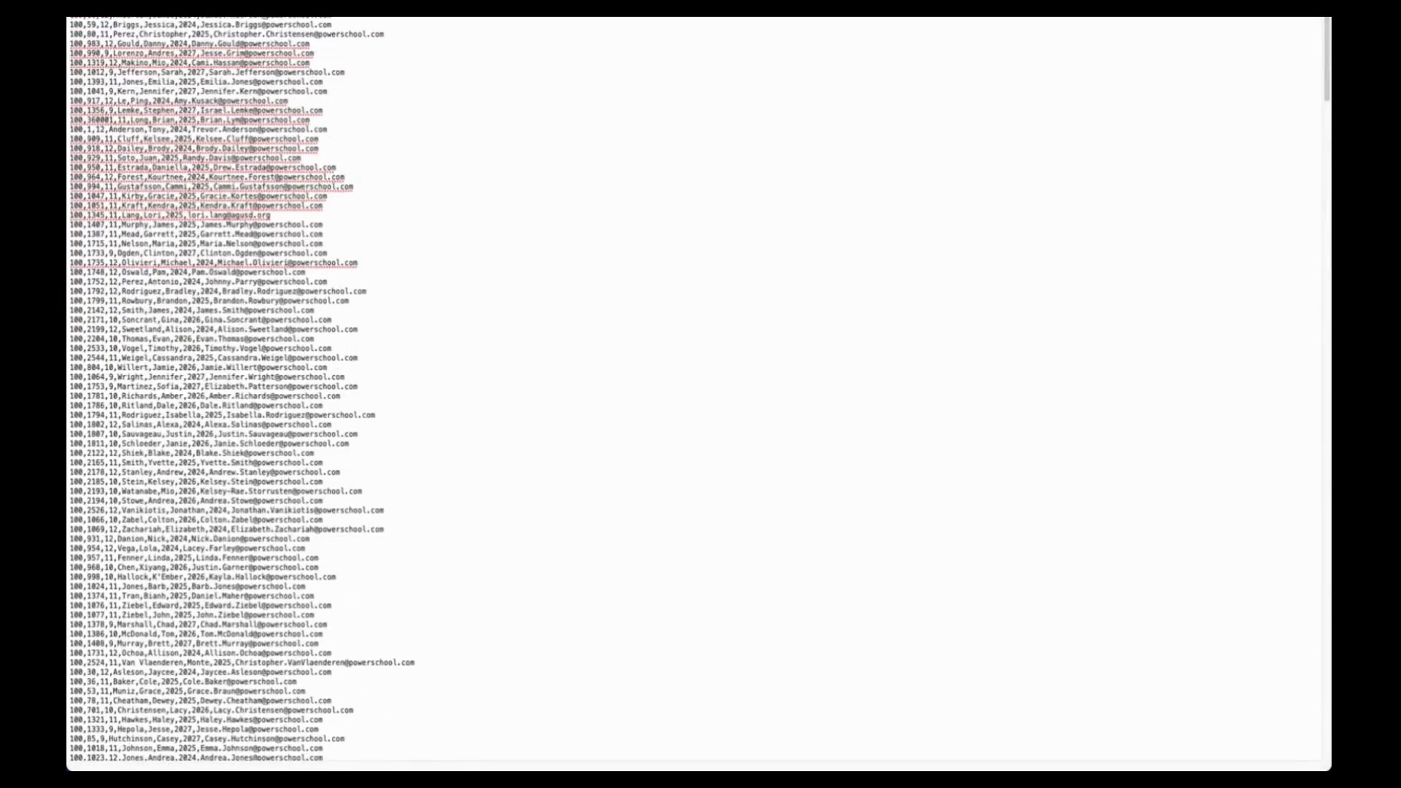
{"action": "key", "text": "super+w"}
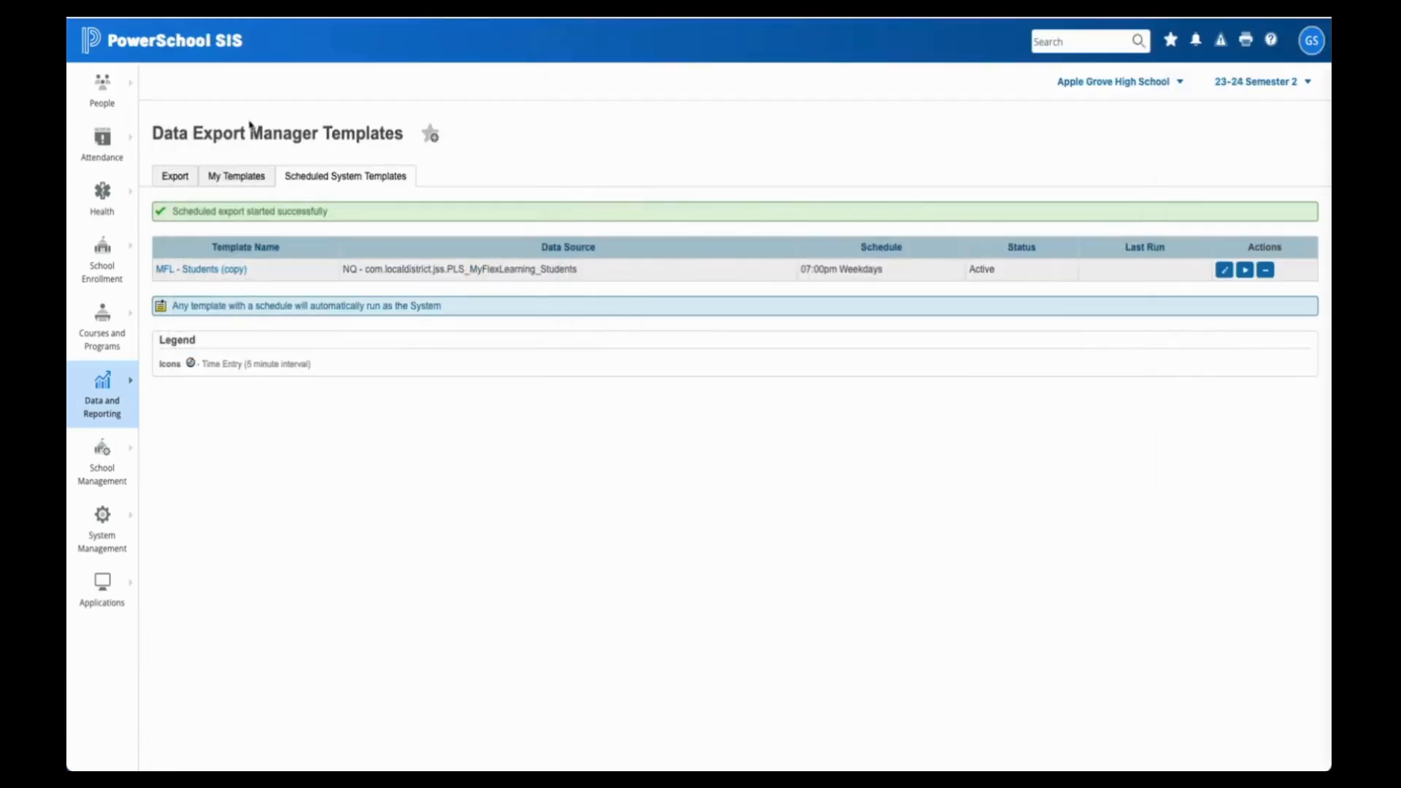
{"action": "left_click", "coordinate": [246, 182]}
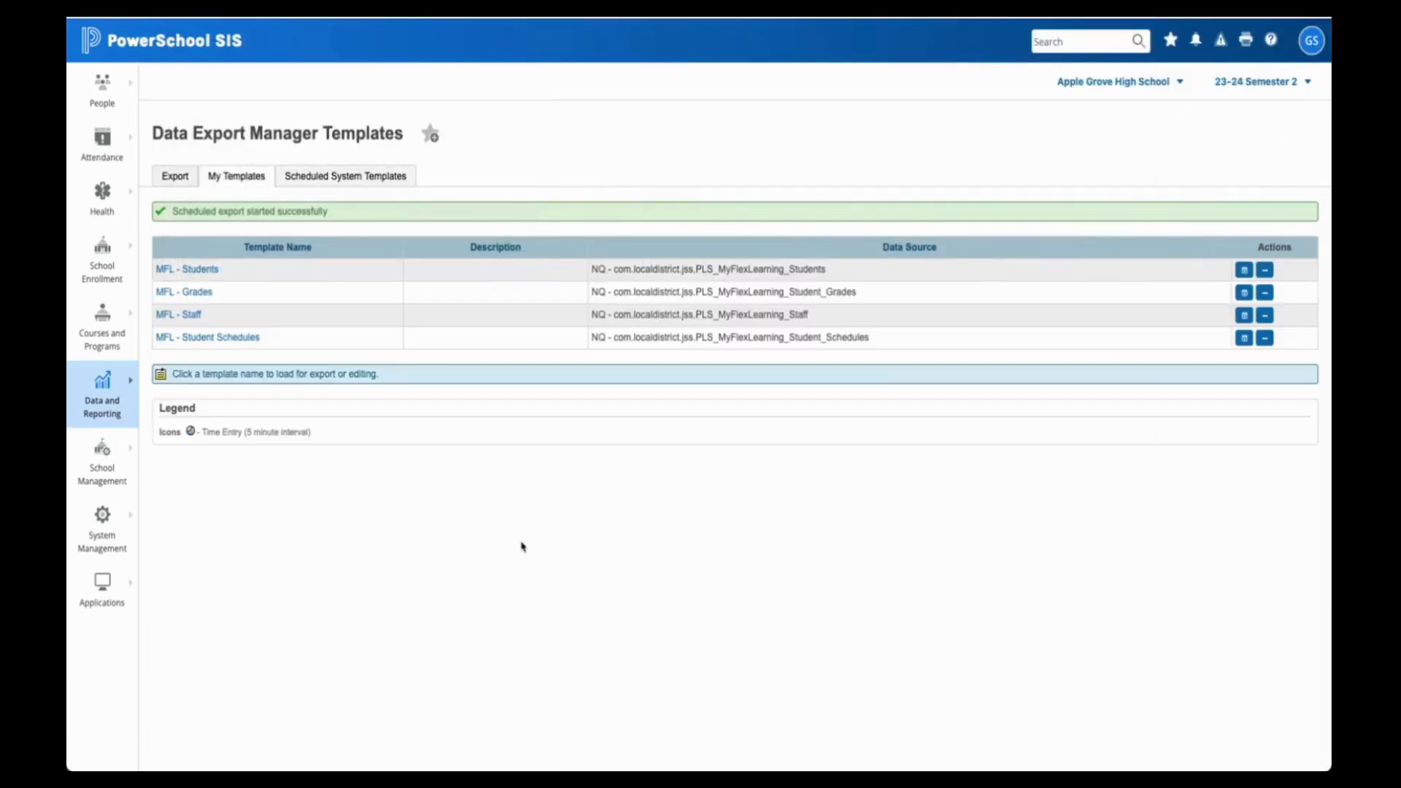